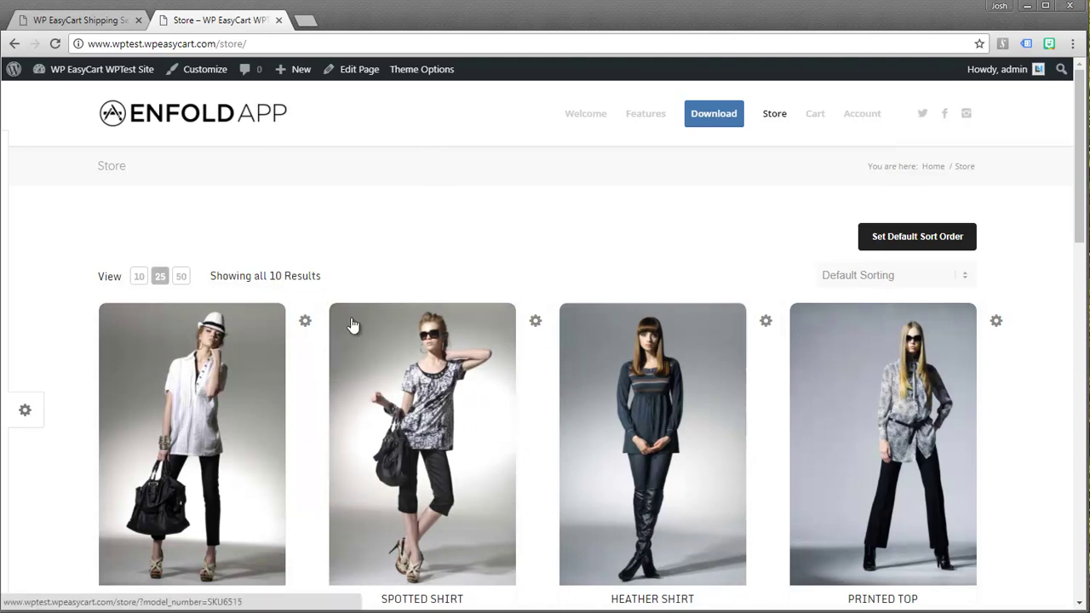
Add one size M Spotted Shirt ($45.95) to the cart and review the $5.00 shipping and $50.95 total
scroll(353, 321, "down", 2)
scroll(357, 322, "up", 2)
left_click(427, 468)
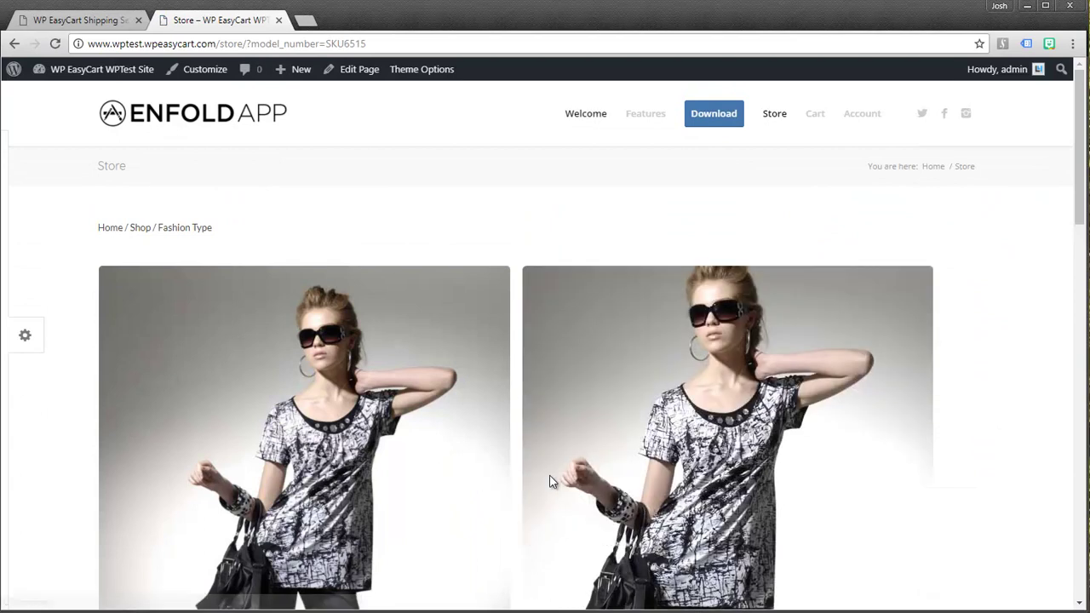
left_click(583, 462)
left_click(659, 515)
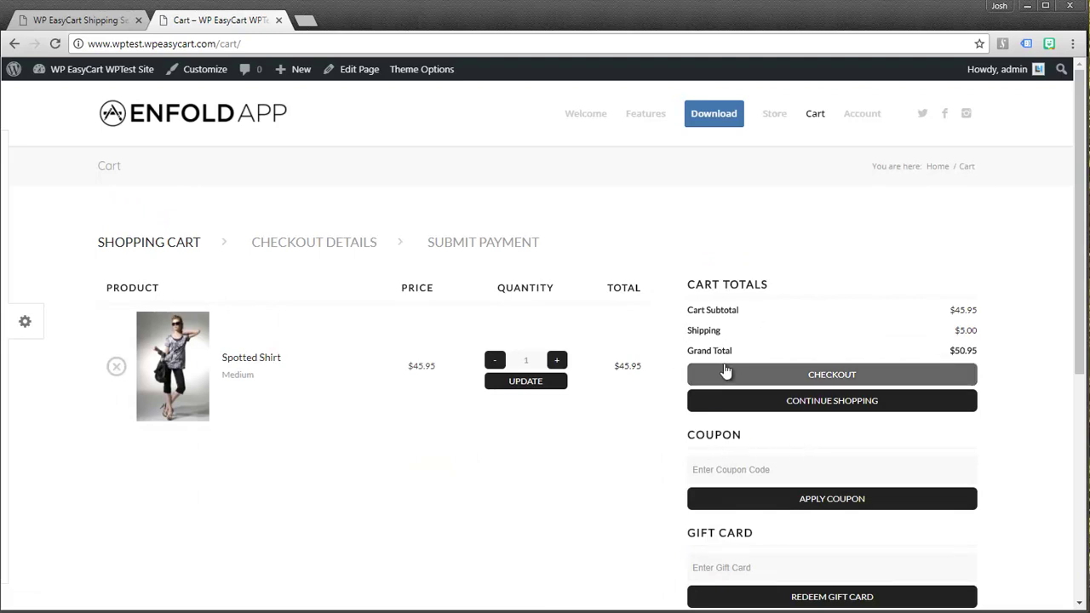
scroll(725, 372, "down", 2)
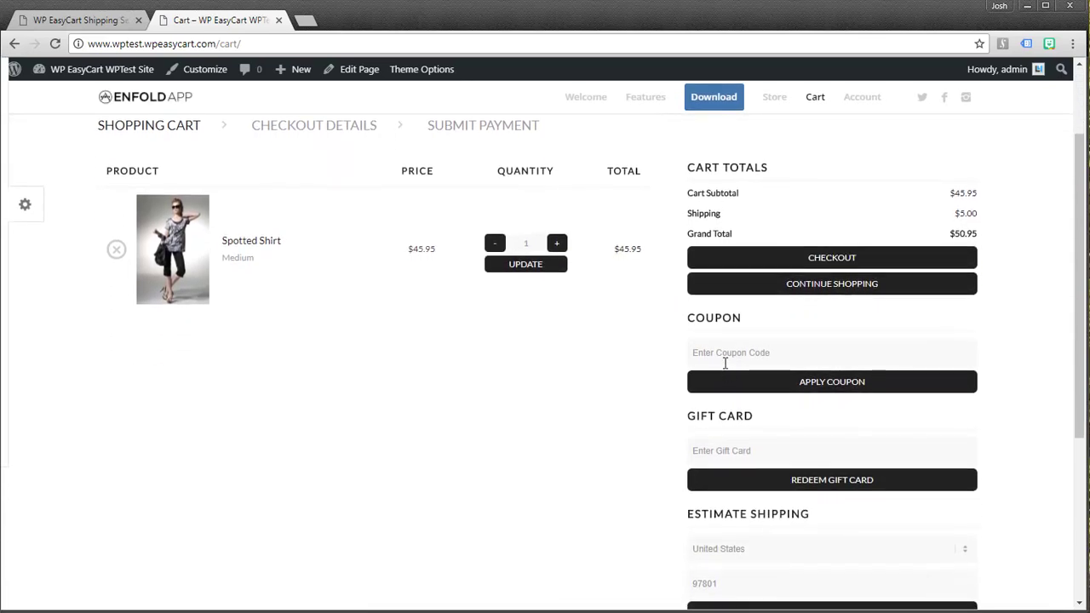
scroll(698, 304, "up", 1)
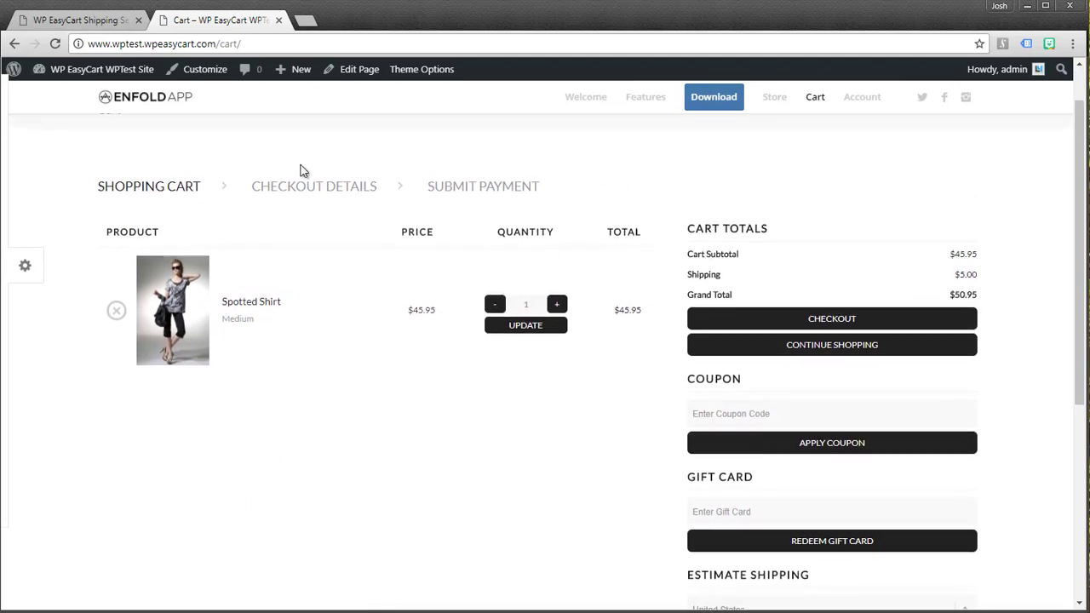
Open the Spotted Shirt's Edit Product page from the EasyCart Products list in the admin
left_click(83, 22)
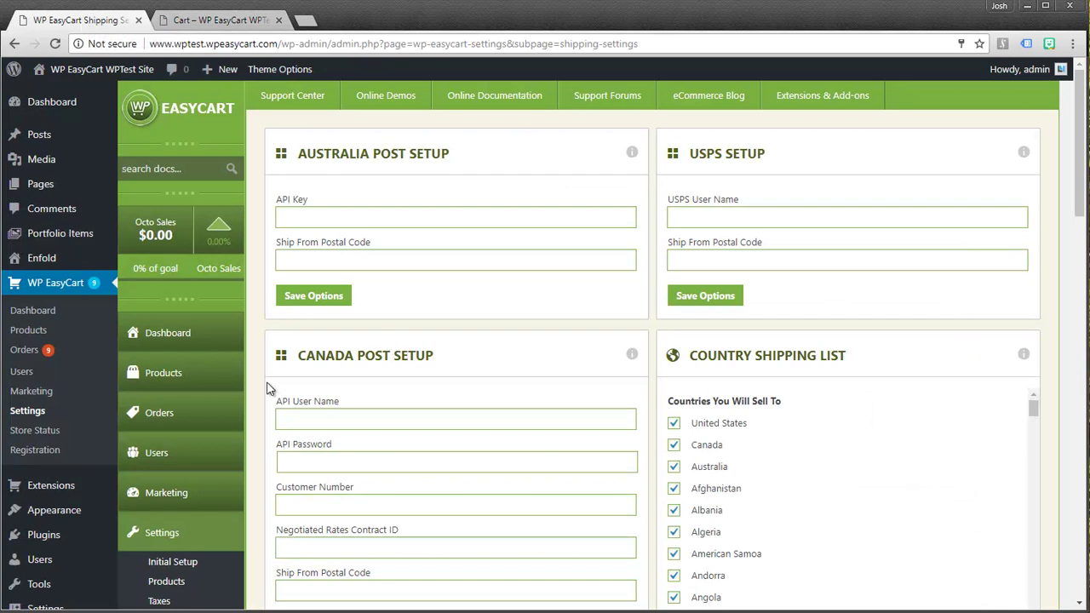
left_click(163, 375)
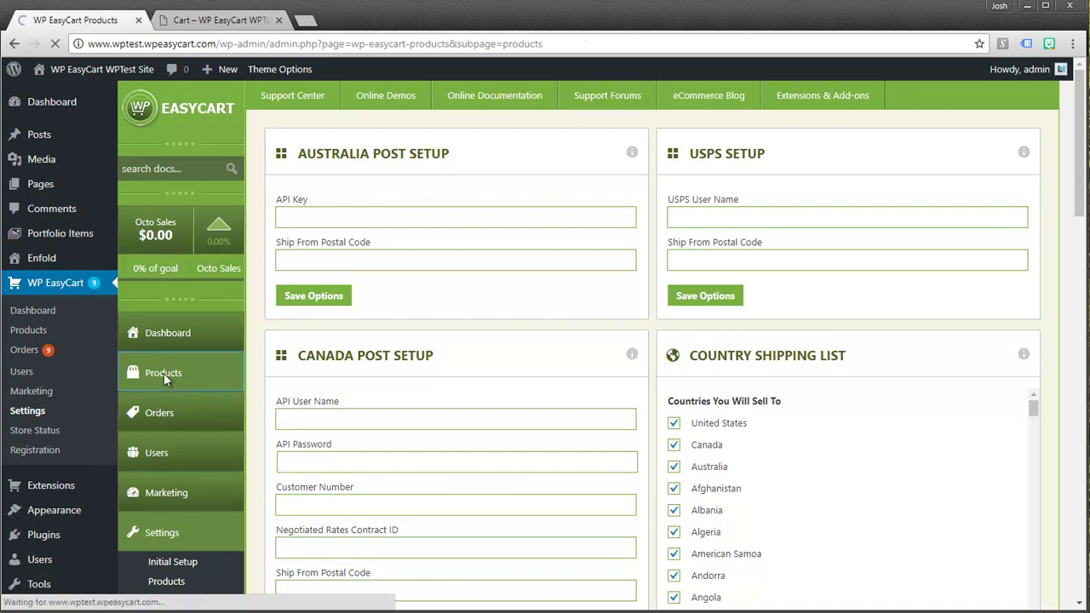
left_click(213, 21)
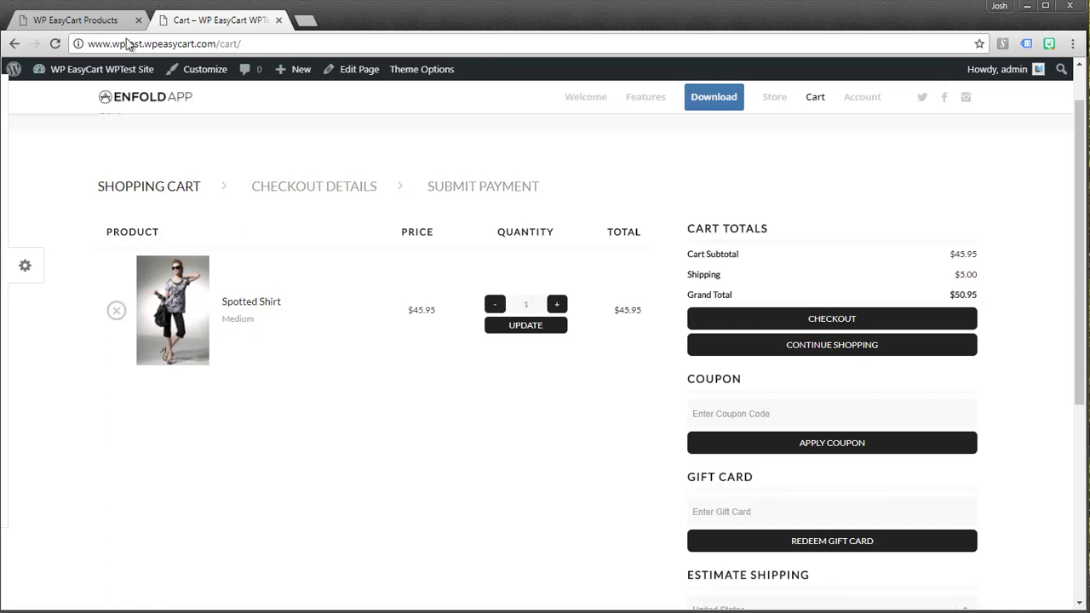
left_click(85, 19)
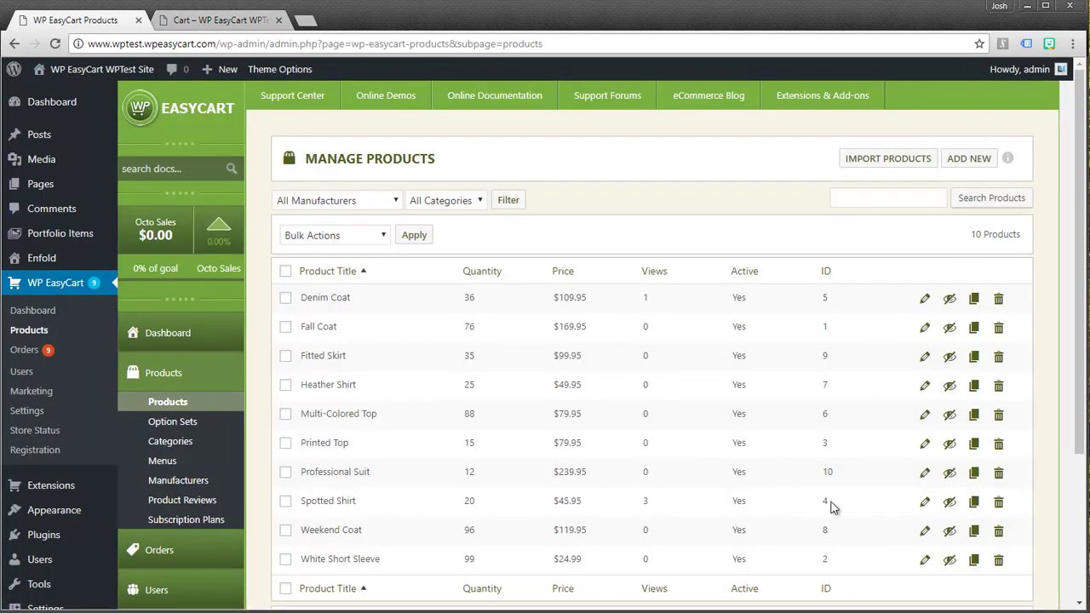
left_click(924, 504)
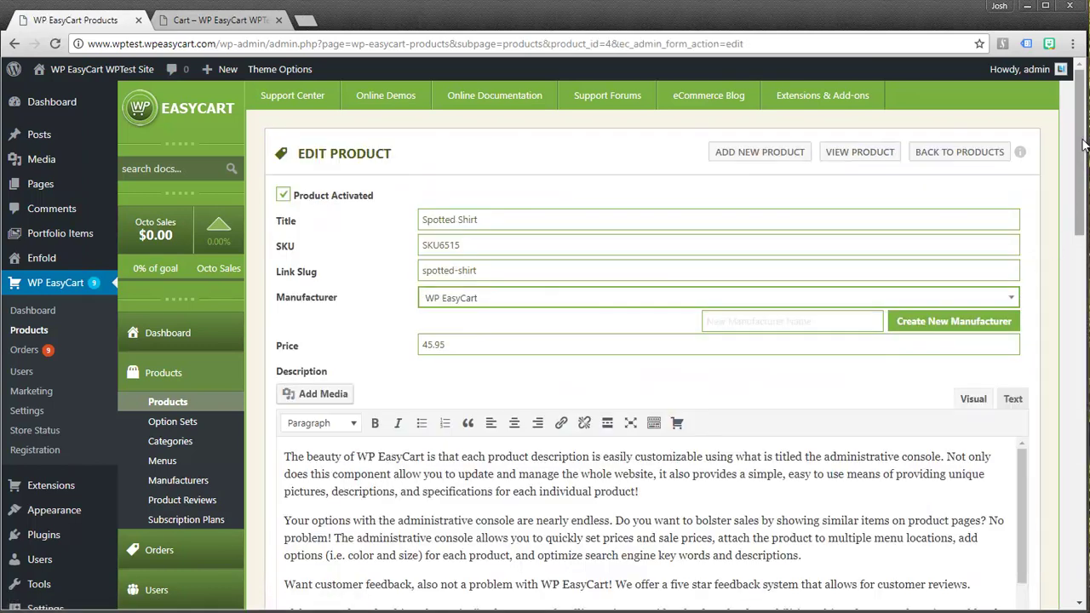
Uncheck Enable Shipping on the Spotted Shirt, update it, and return to the storefront cart
left_click_drag(1079, 117, 1064, 361)
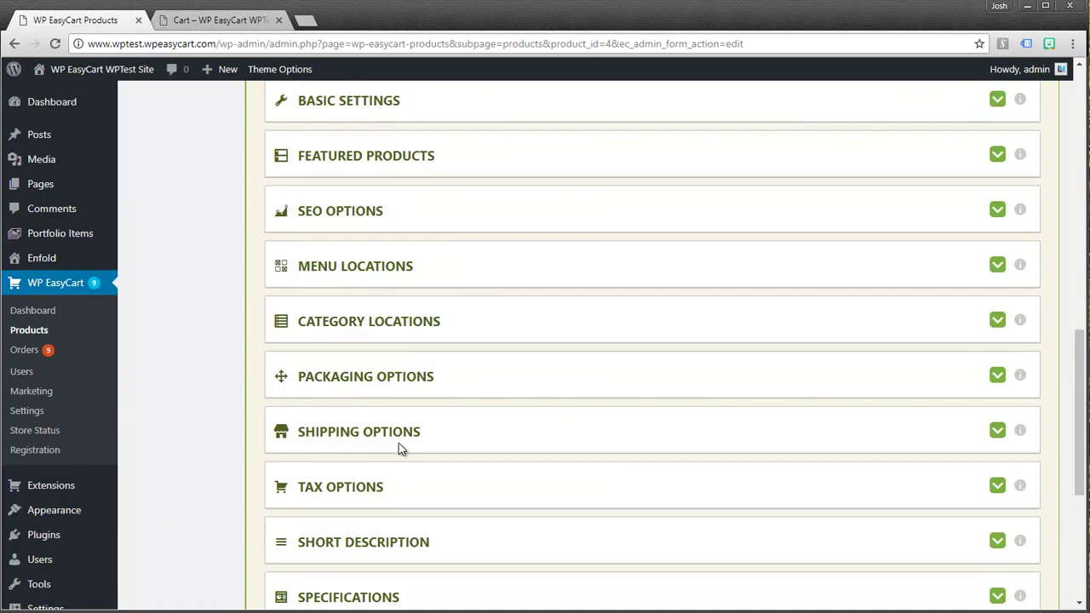
left_click(997, 431)
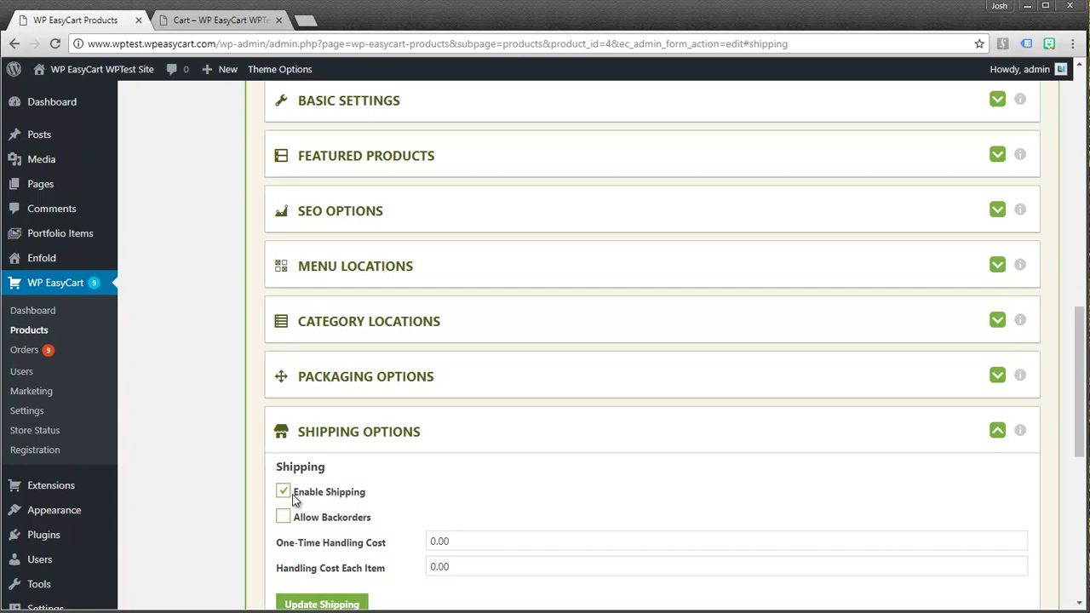
left_click(282, 491)
left_click(304, 603)
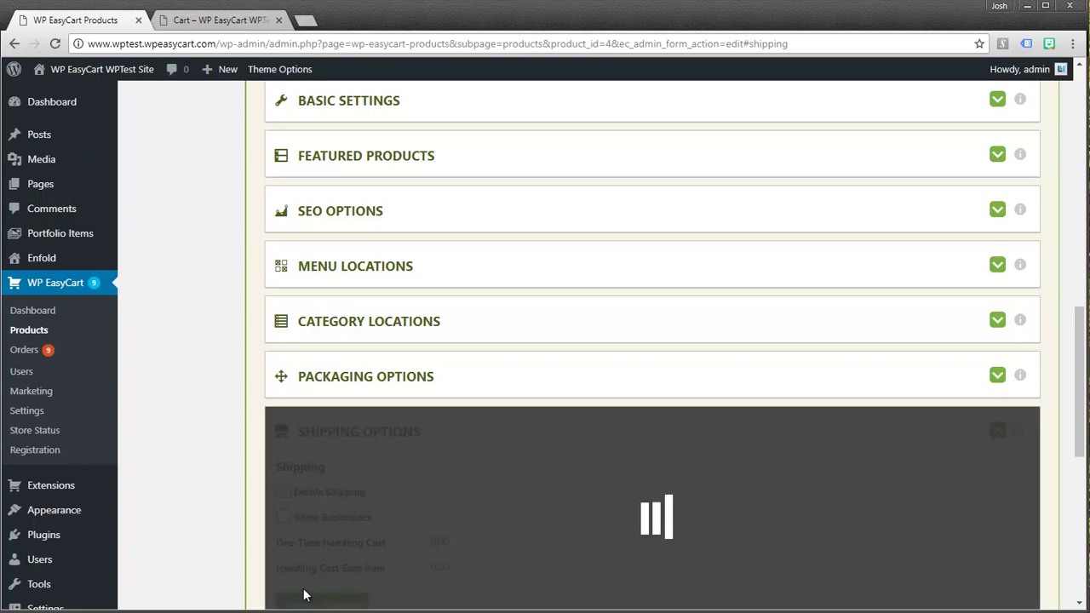
left_click(216, 20)
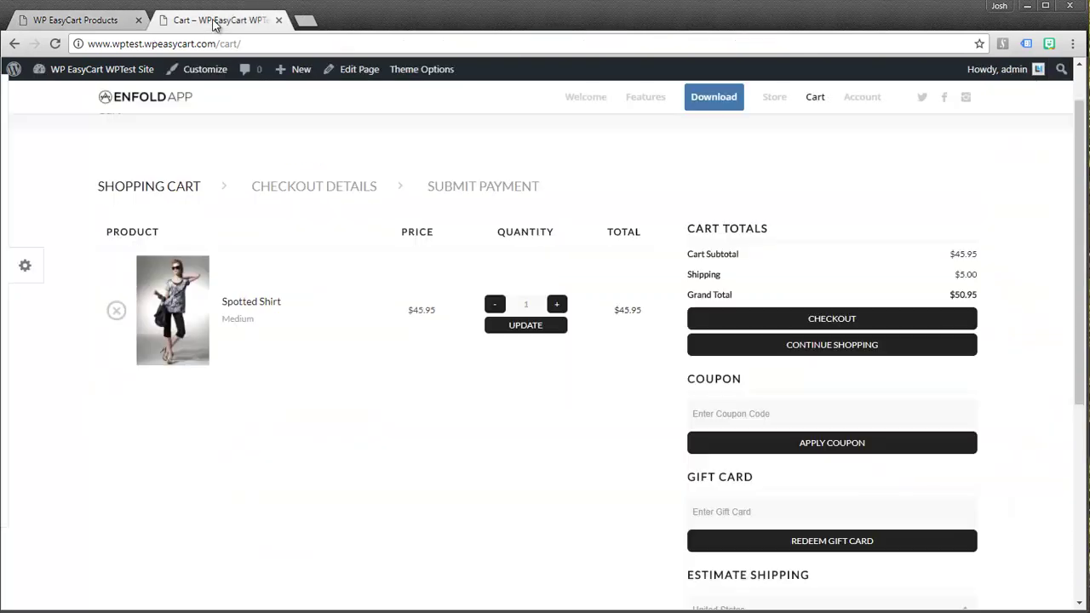
After reloading the cart, check Enable Shipping on the Spotted Shirt again and save
left_click(55, 45)
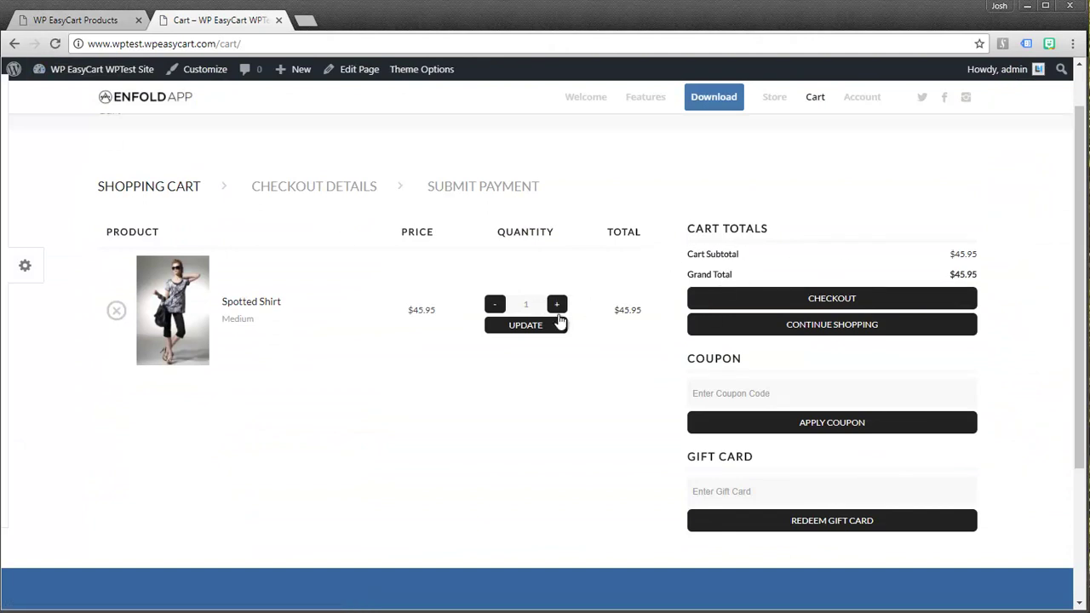
left_click(91, 24)
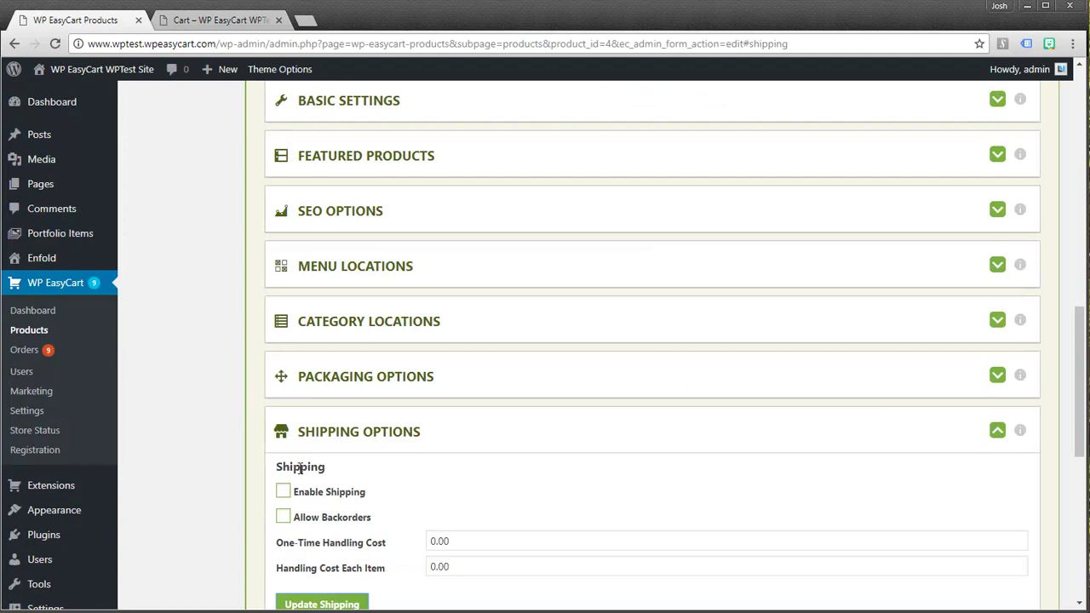
left_click(282, 492)
left_click(322, 603)
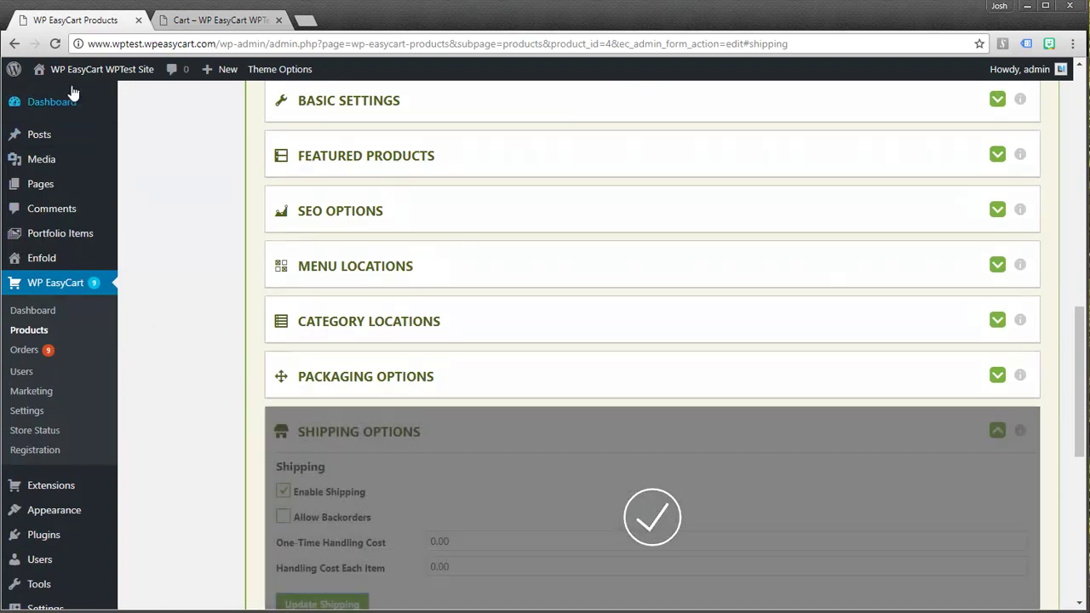
left_click(58, 48)
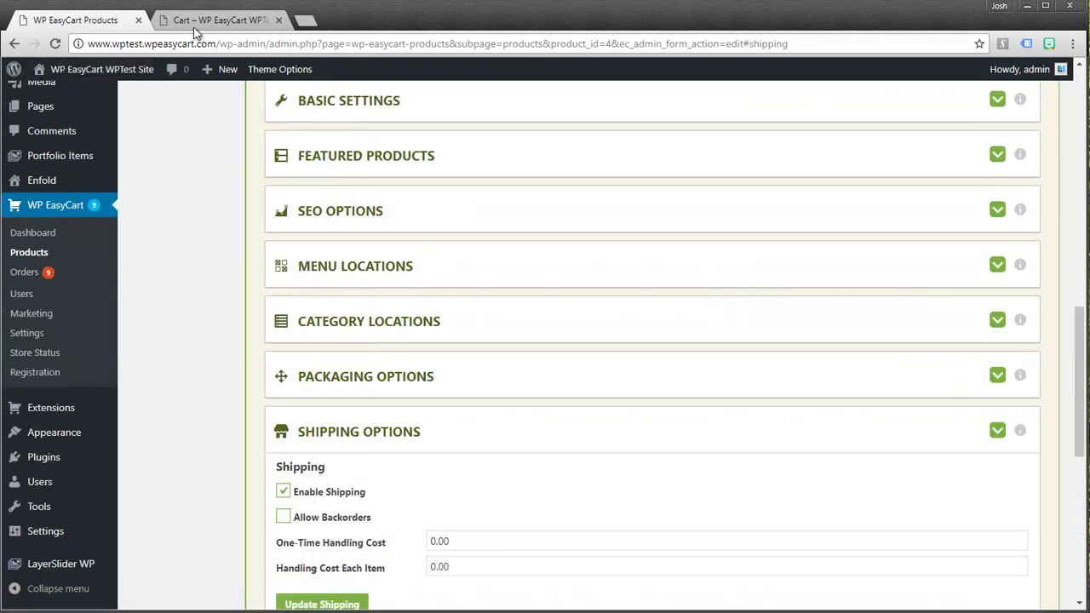
Confirm the reloaded cart charges $5.00 shipping, then show the shirt's packaging dimensions
left_click(192, 21)
left_click(56, 45)
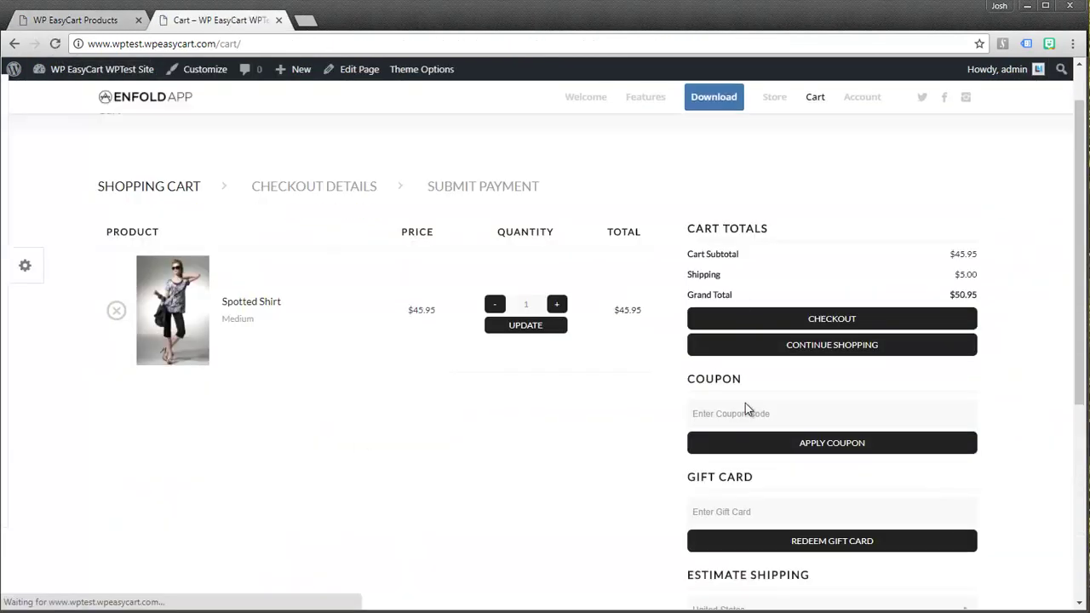
left_click(98, 21)
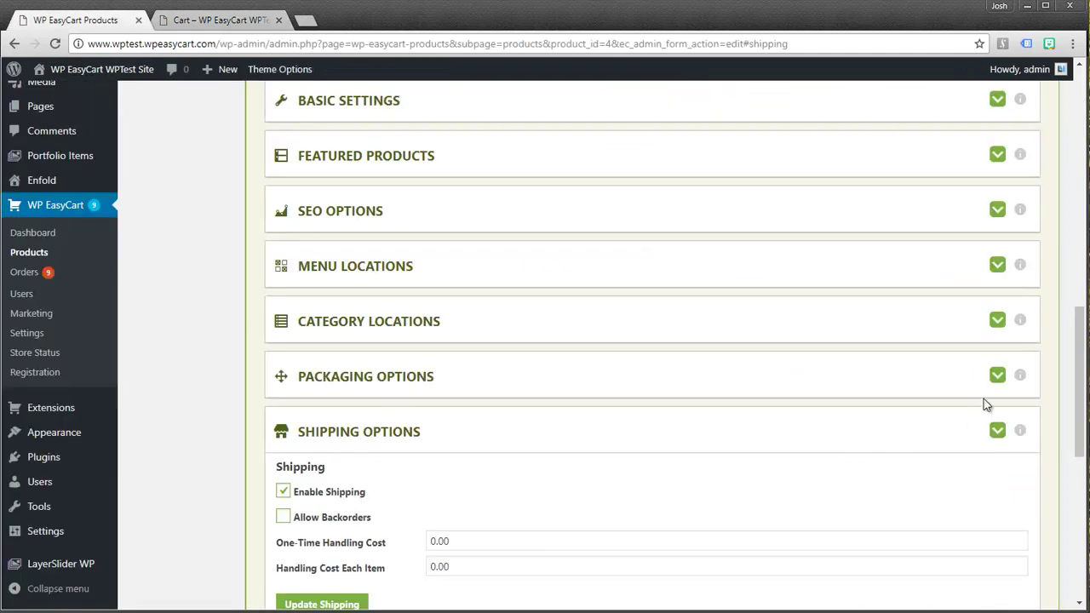
left_click(997, 376)
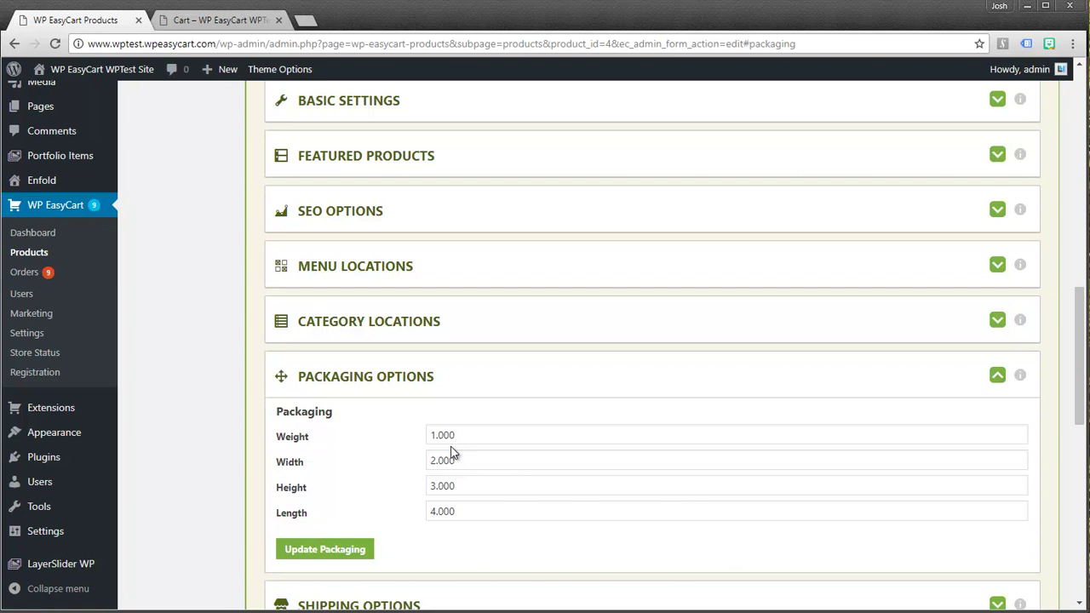
Select the packaging Weight value, then bring up the Spotted Shirt's shipping options
left_click_drag(469, 434, 426, 435)
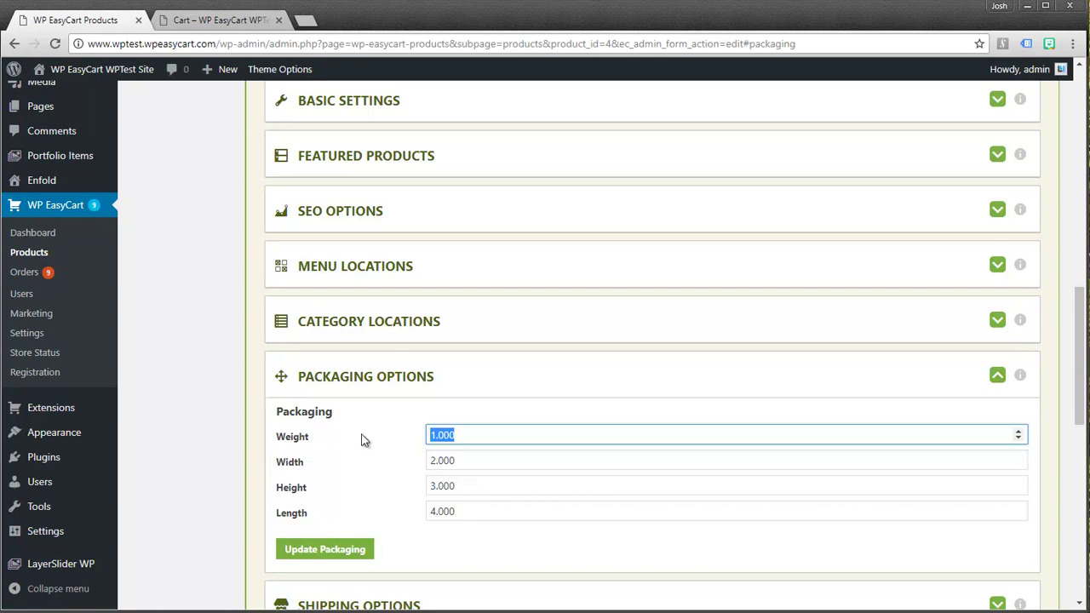
left_click(996, 375)
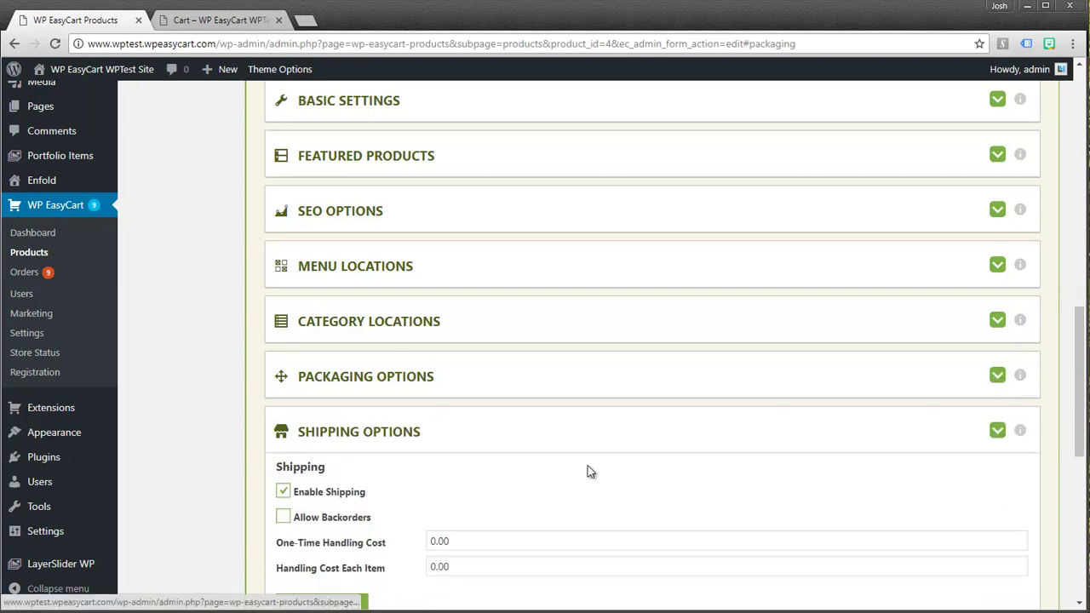
Go from the product editor to EasyCart Settings > Shipping Settings
left_click(997, 431)
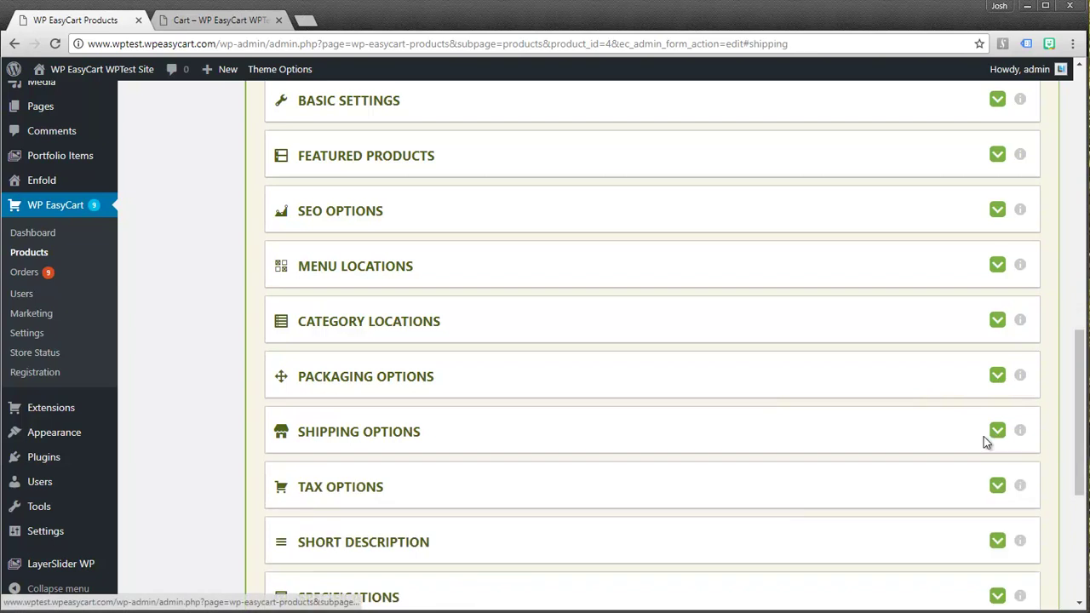
scroll(460, 357, "up", 10)
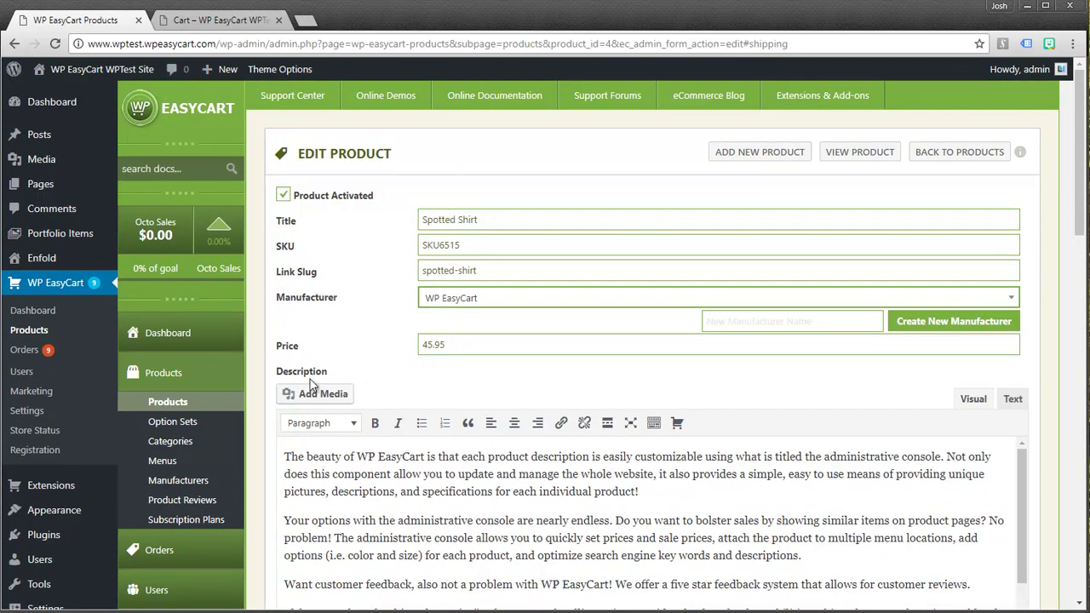
scroll(178, 553, "down", 3)
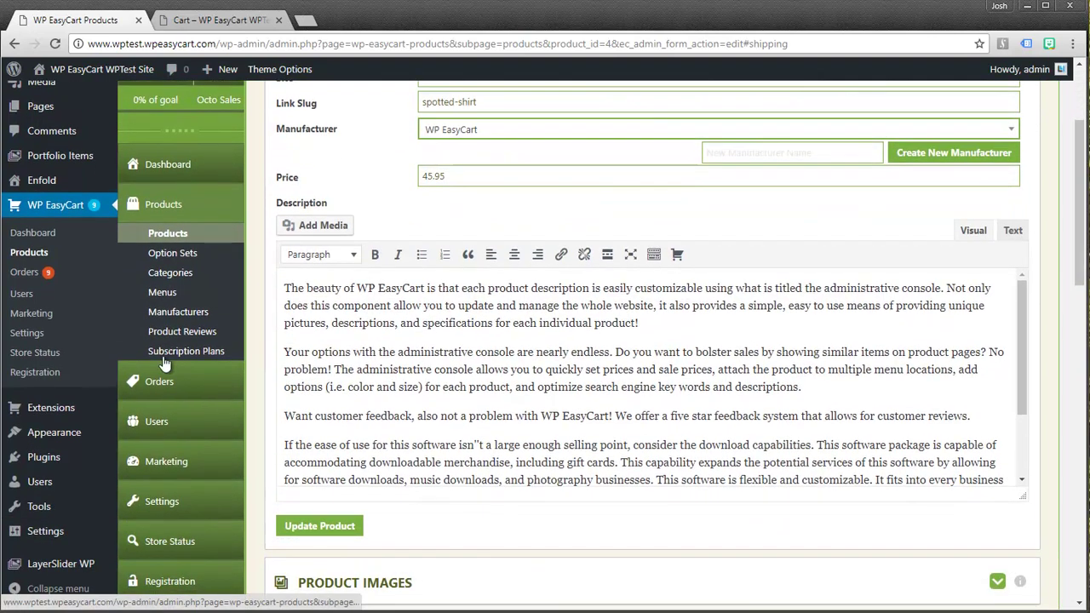
left_click(156, 499)
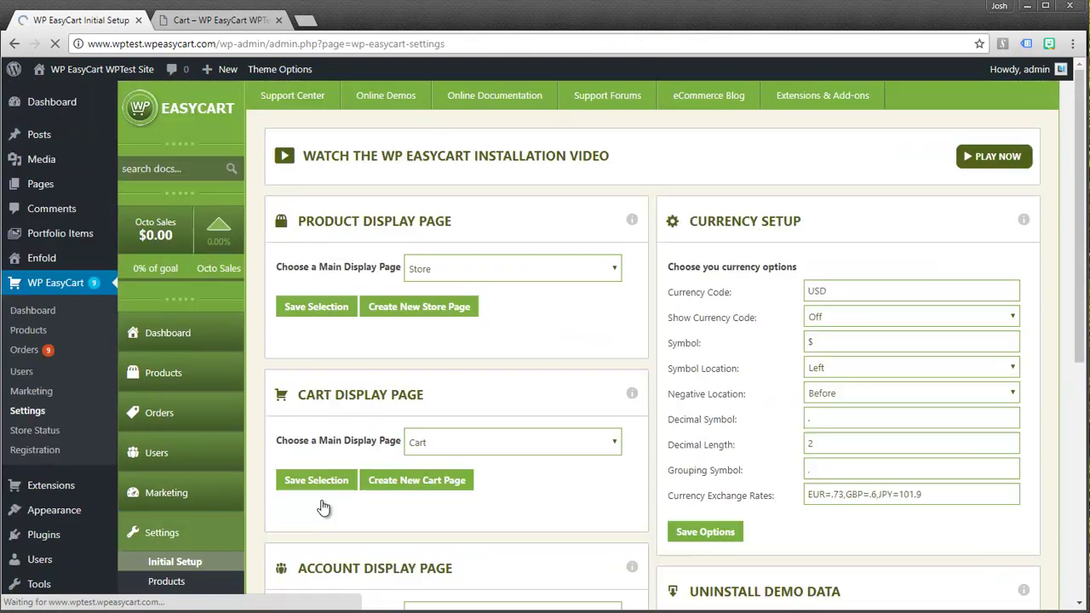
scroll(337, 464, "down", 2)
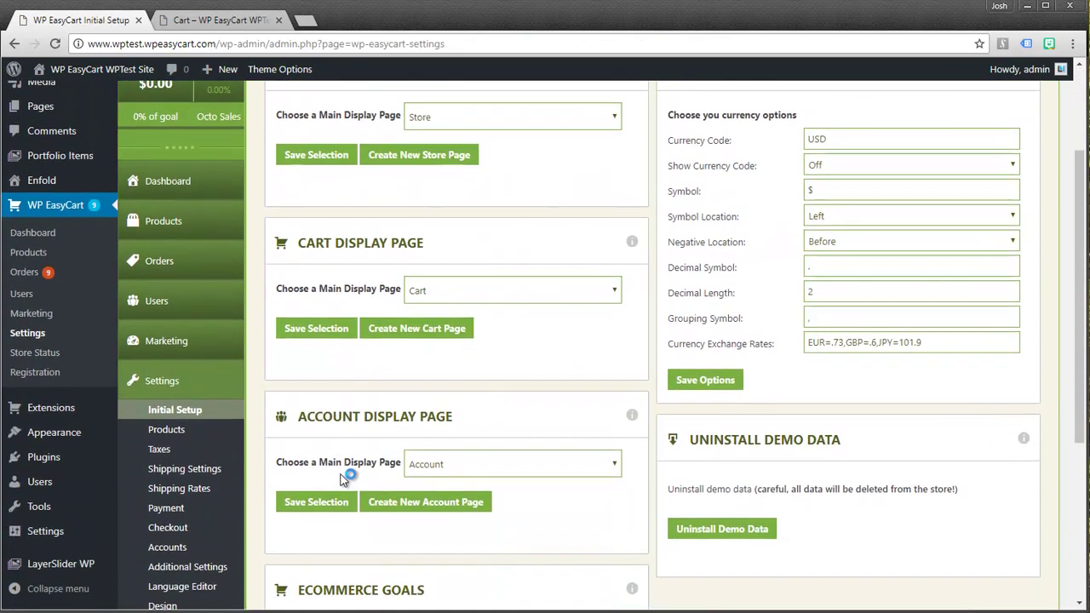
left_click(162, 456)
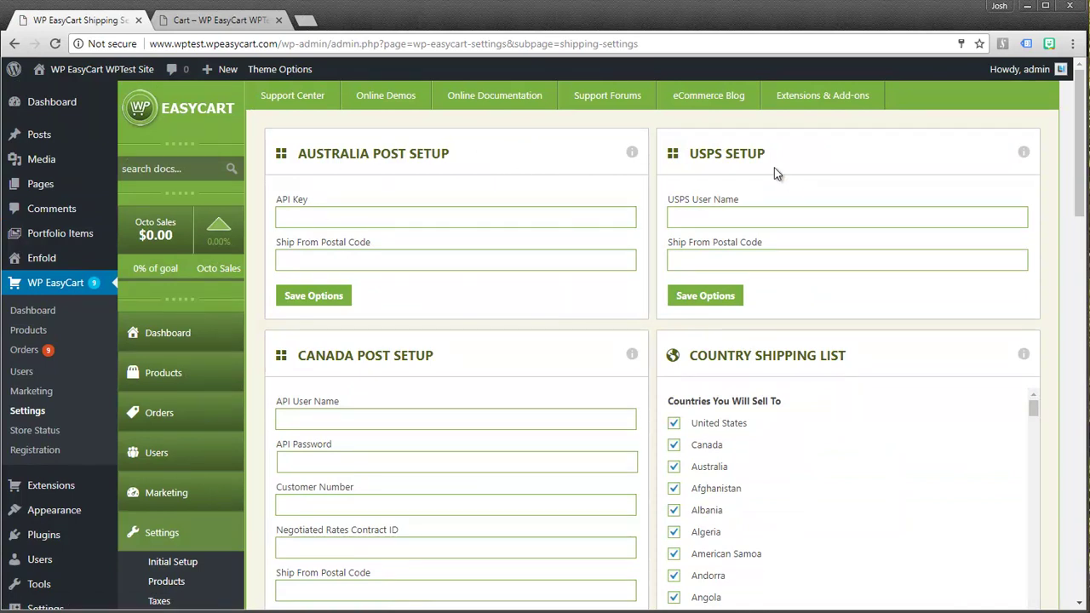
Scroll the Shipping Settings past DHL and FedEx to UPS Setup and Additional Shipping Options
scroll(528, 362, "down", 5)
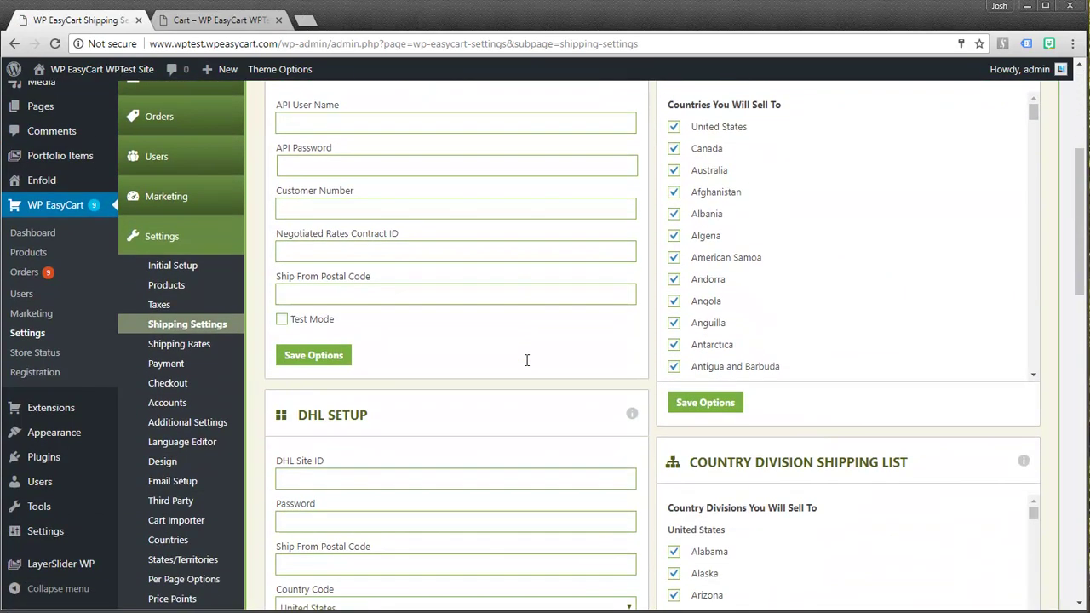
scroll(526, 360, "down", 2)
scroll(404, 501, "down", 3)
scroll(404, 501, "down", 5)
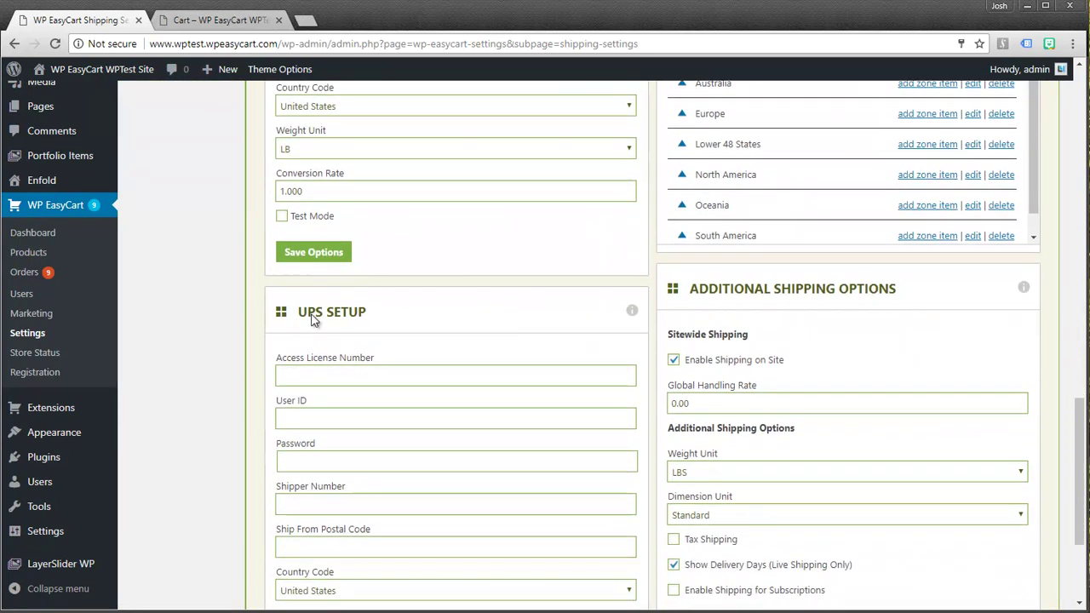
scroll(408, 335, "down", 1)
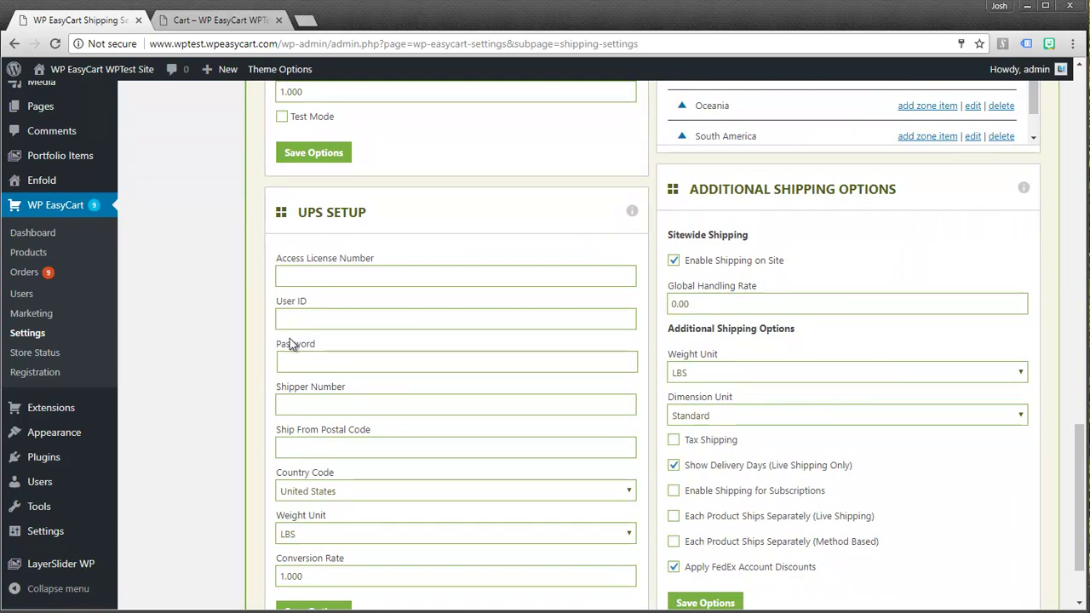
scroll(353, 310, "up", 3)
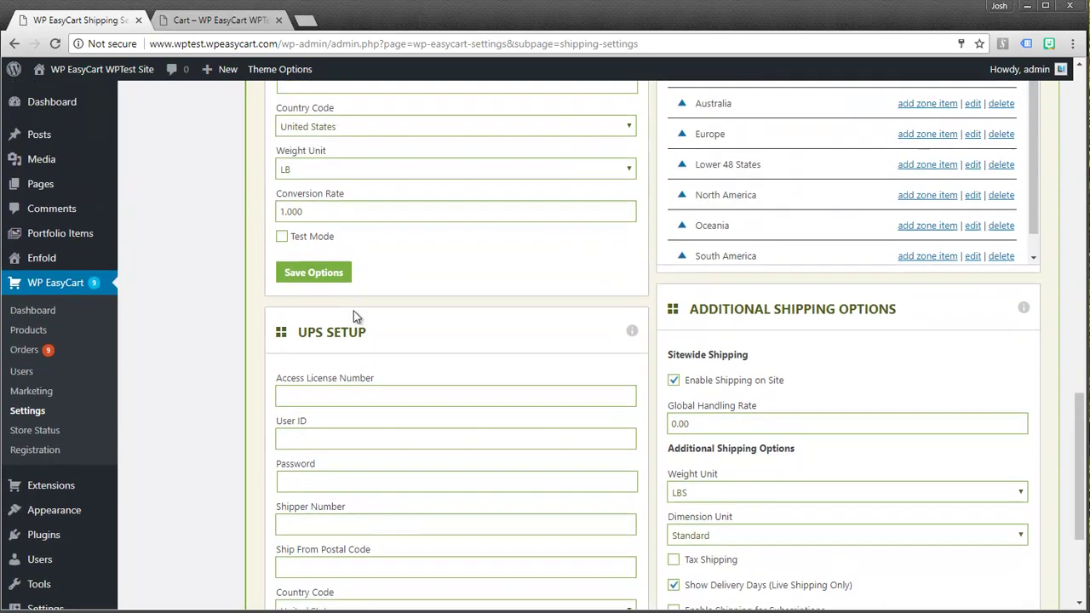
scroll(348, 319, "up", 3)
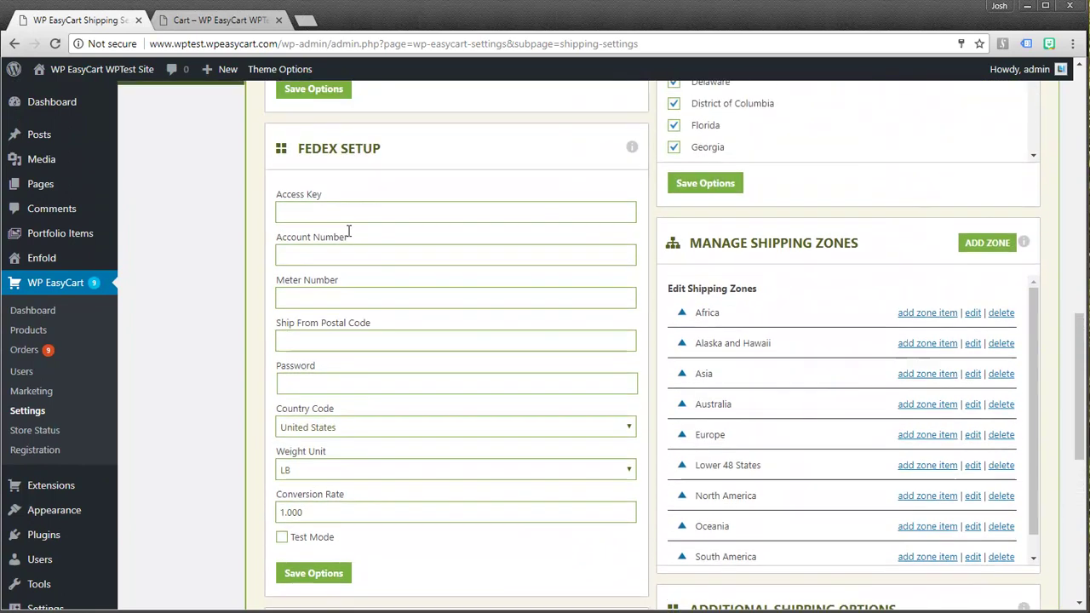
scroll(350, 445, "down", 5)
scroll(353, 442, "down", 2)
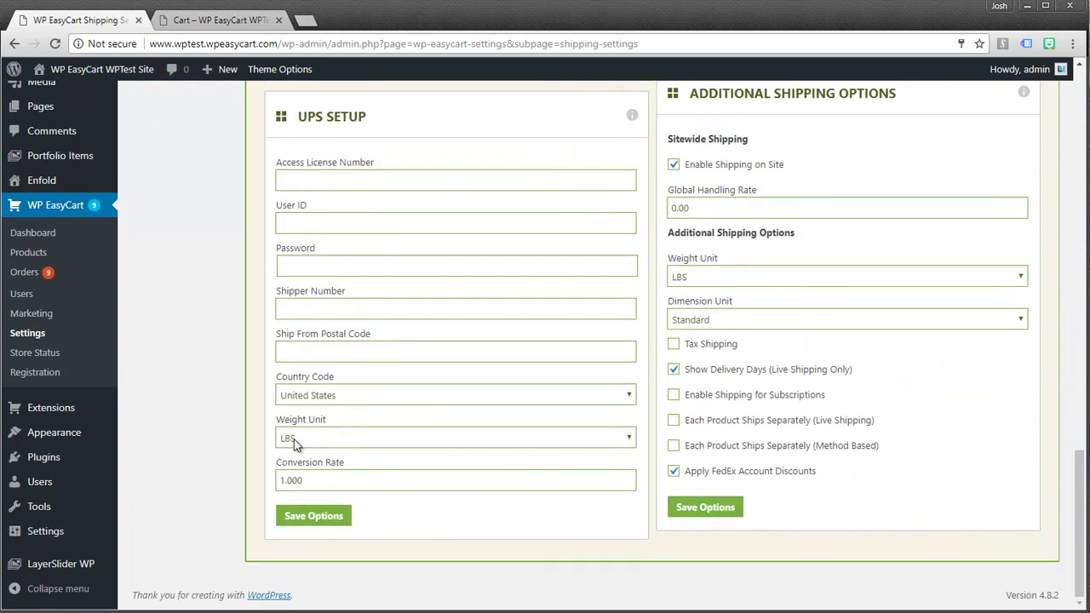
Keep the UPS weight unit at LBS and set its conversion rate to 1
left_click(296, 438)
left_click(296, 439)
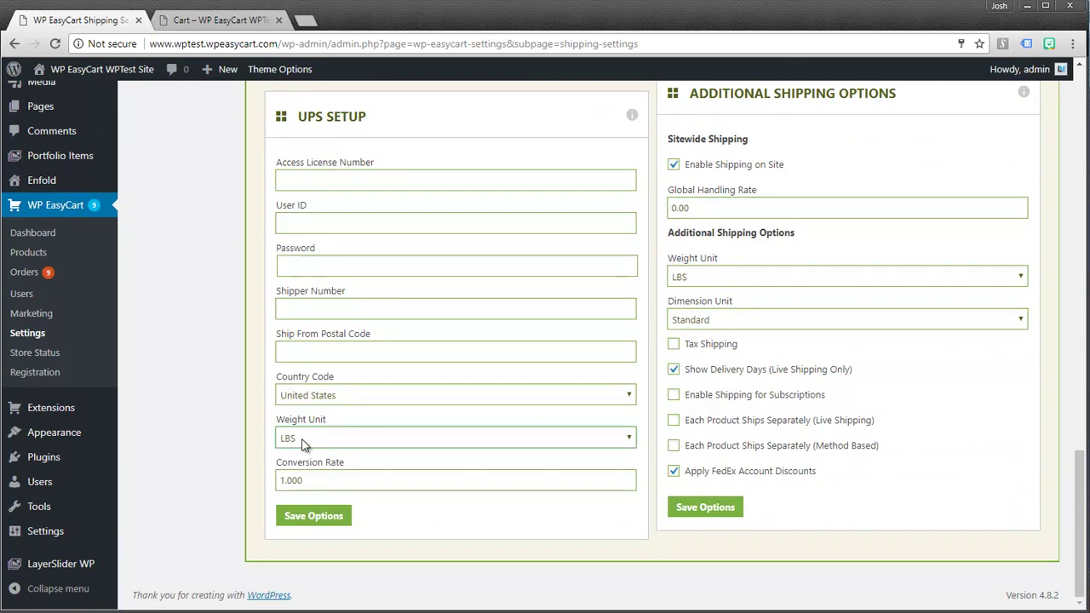
left_click(312, 480)
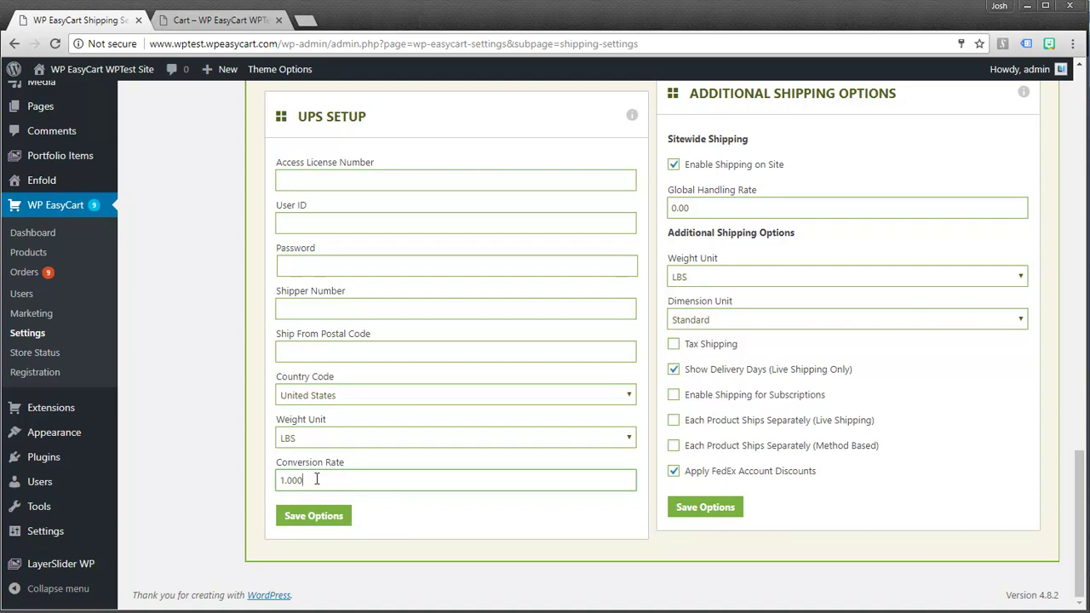
left_click(290, 479)
key("Delete")
type("1")
Scroll back up to the Australia Post, USPS and Canada Post setups
scroll(366, 337, "up", 6)
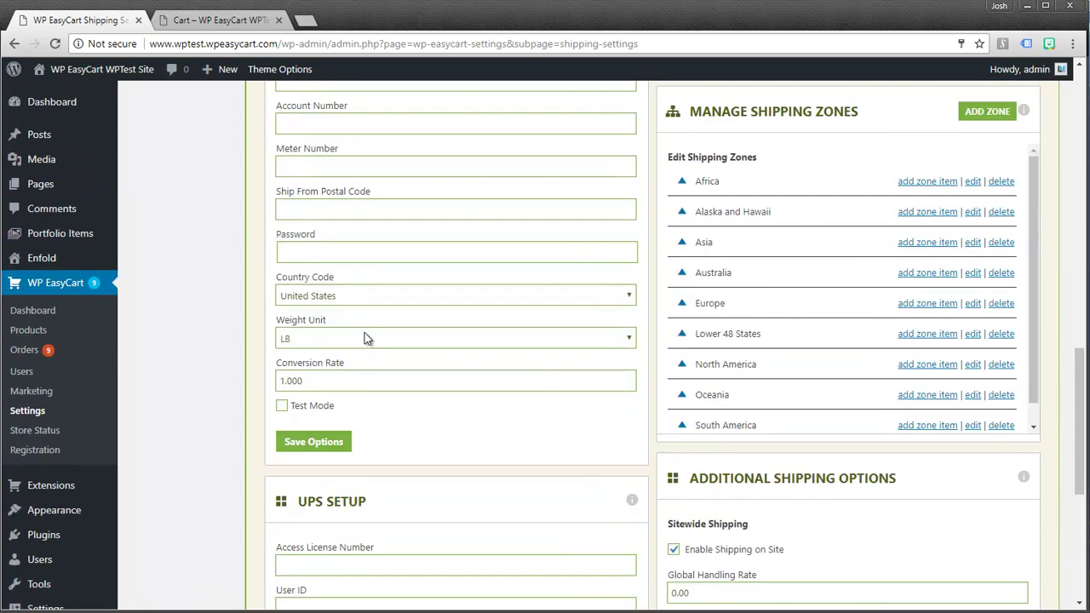
scroll(363, 267, "up", 5)
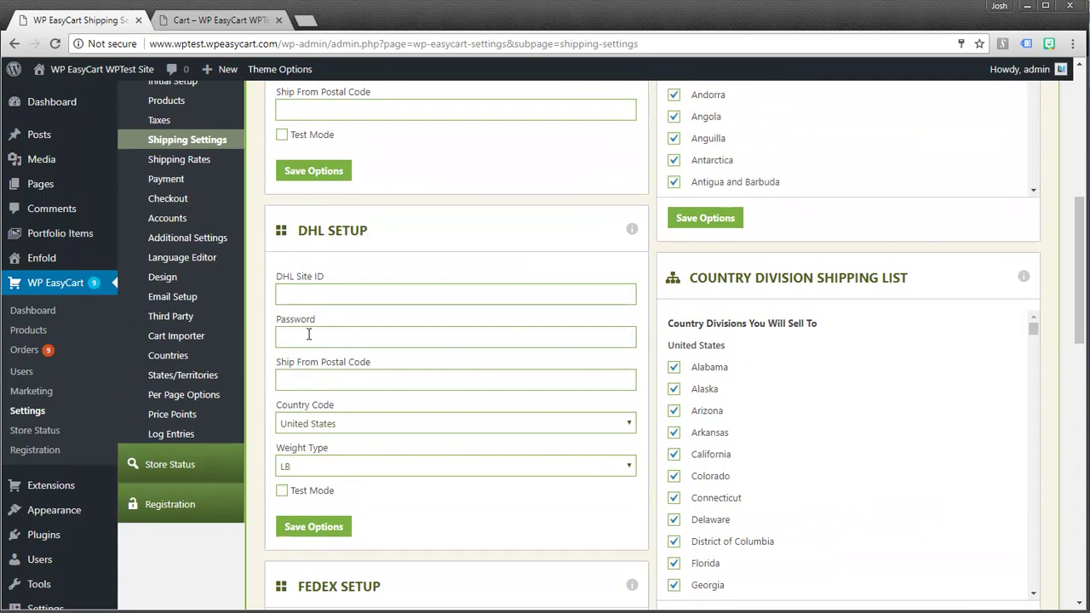
scroll(375, 298, "up", 4)
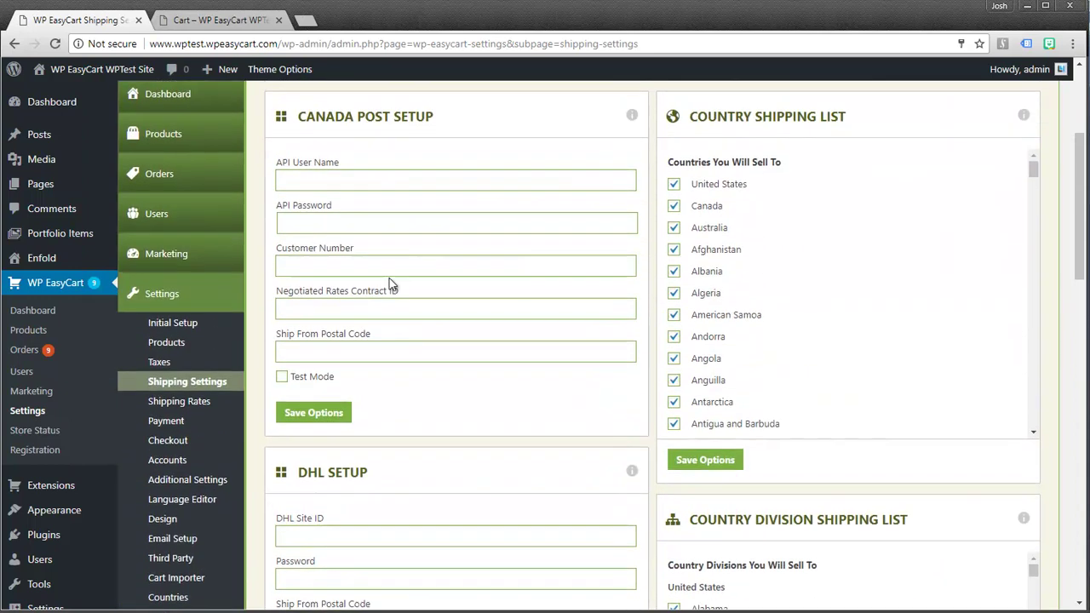
scroll(388, 284, "up", 3)
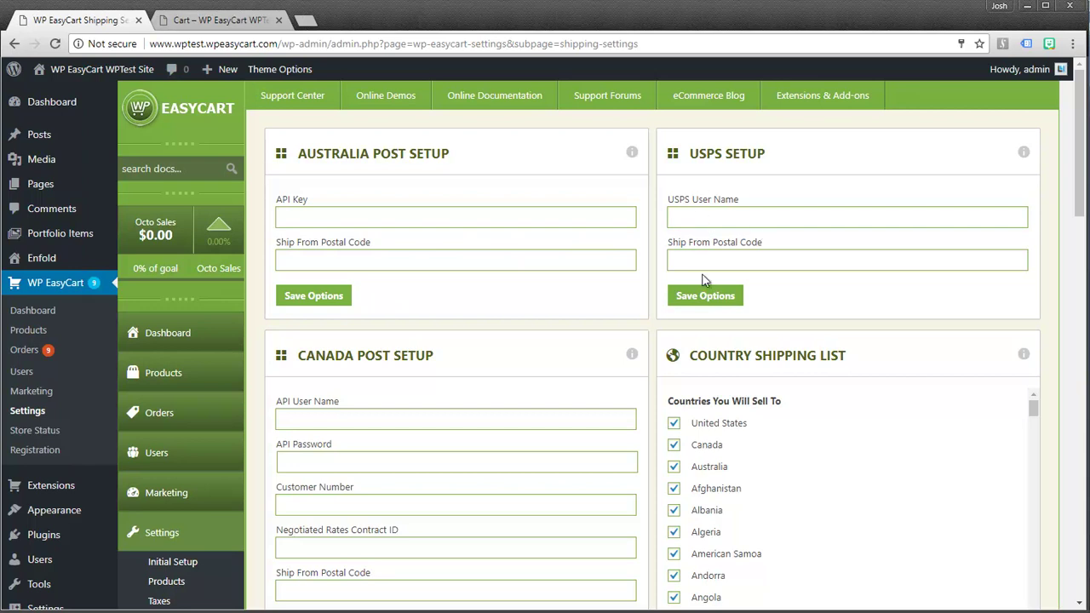
left_click(693, 218)
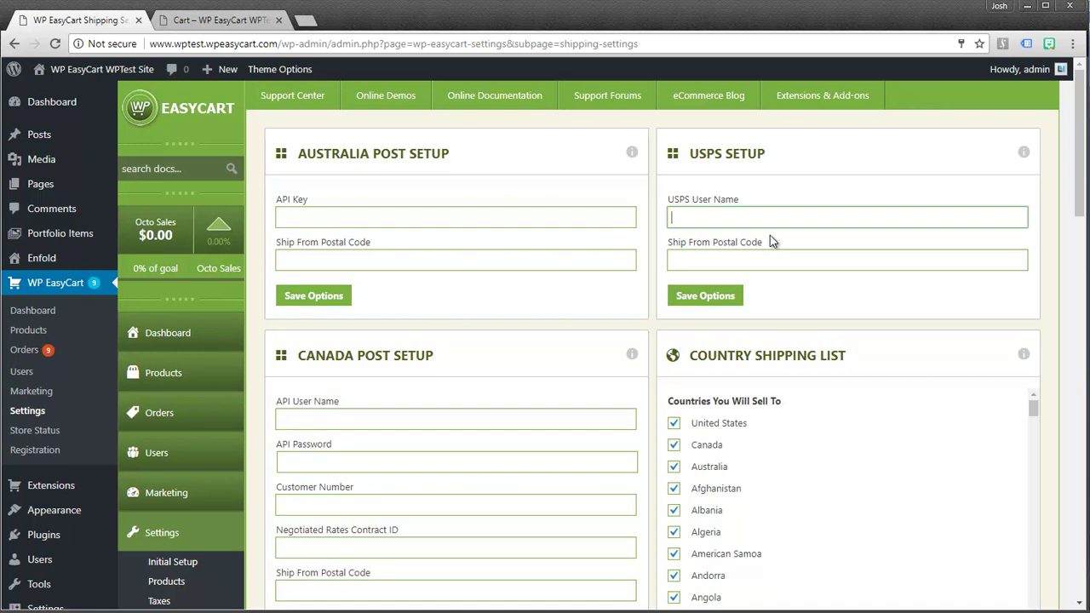
type("123ABCDEF1234")
left_click_drag(756, 217, 673, 219)
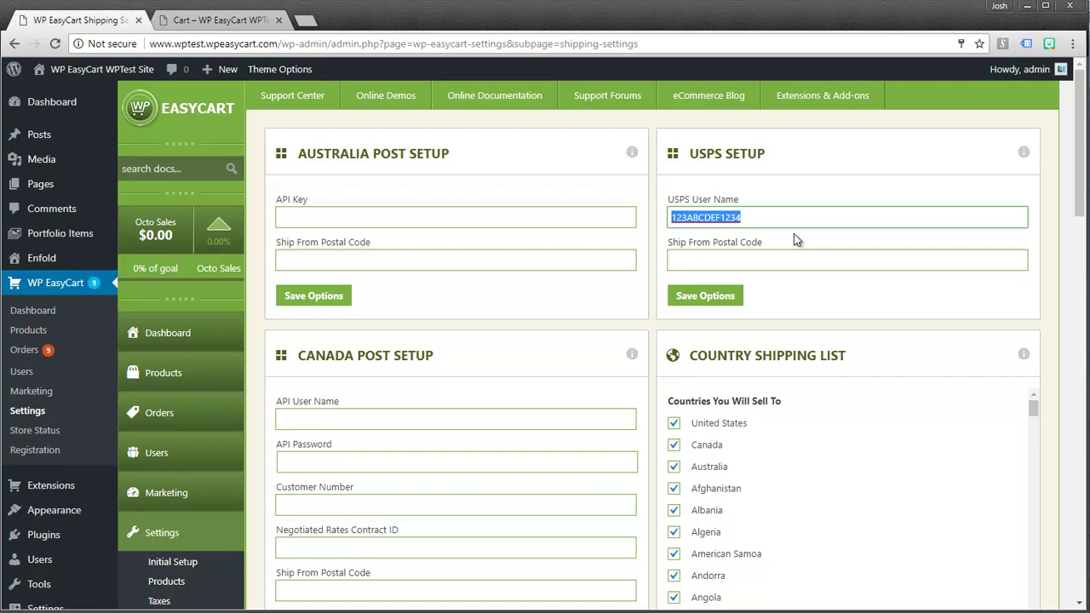
key("BackSpace")
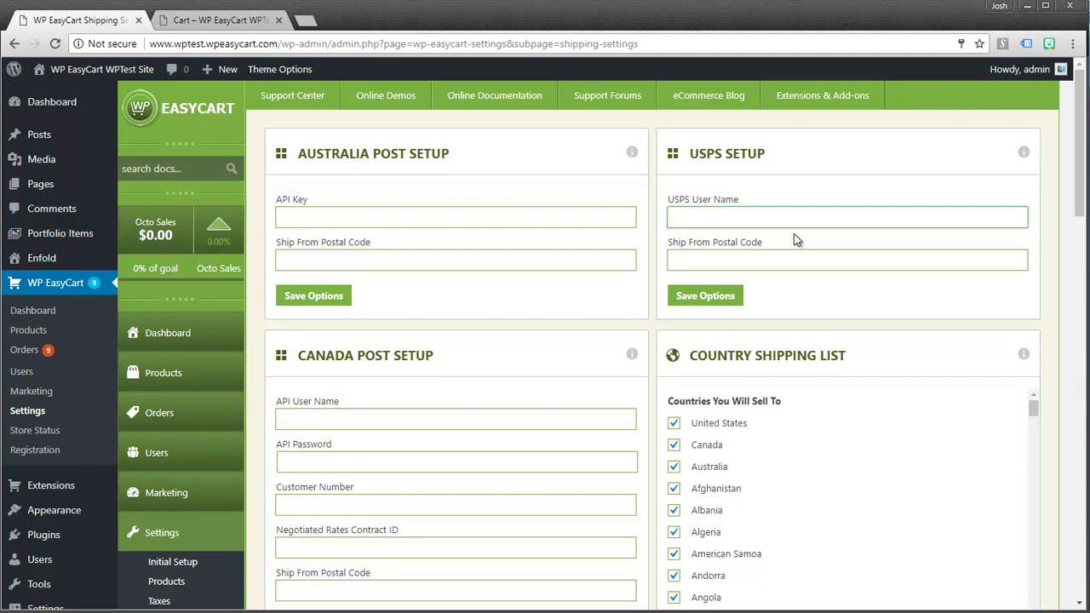
scroll(793, 256, "down", 3)
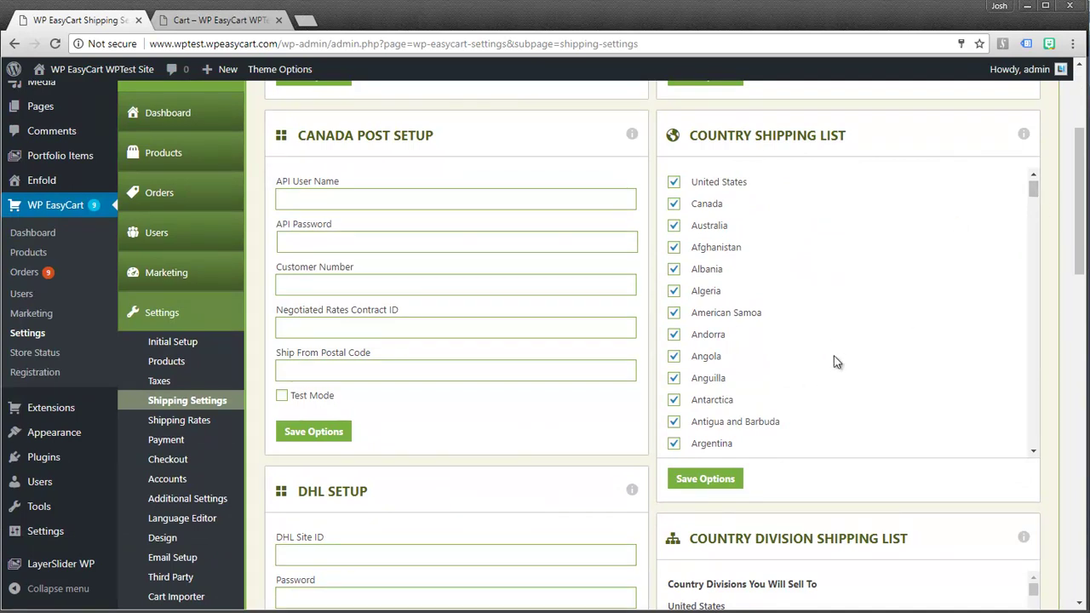
Scroll through the Country Shipping List, then down to FedEx Setup and Manage Shipping Zones
scroll(836, 346, "down", 6)
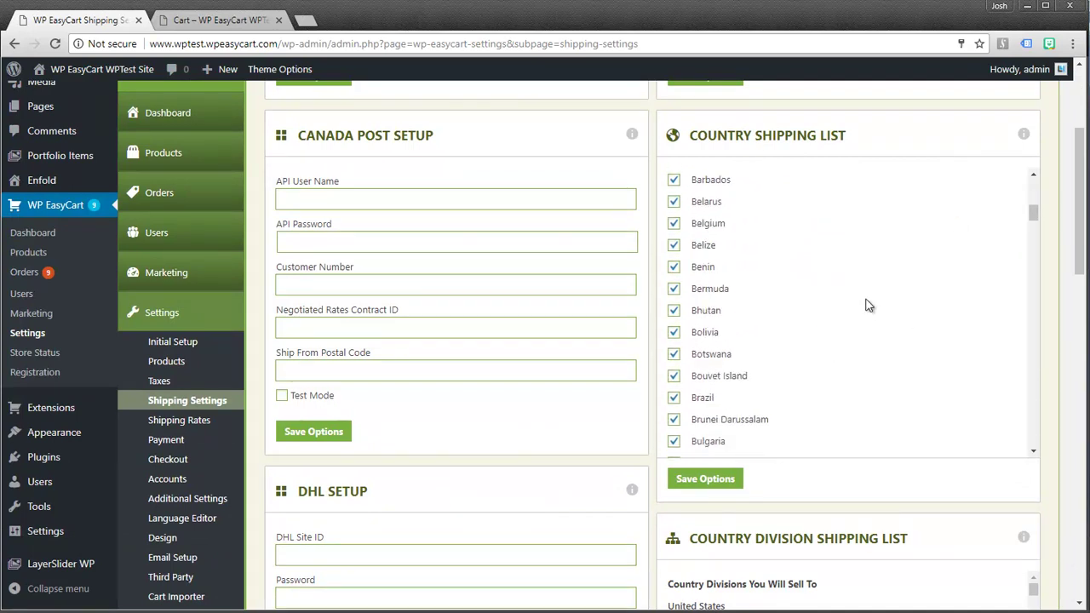
left_click_drag(1036, 223, 1036, 182)
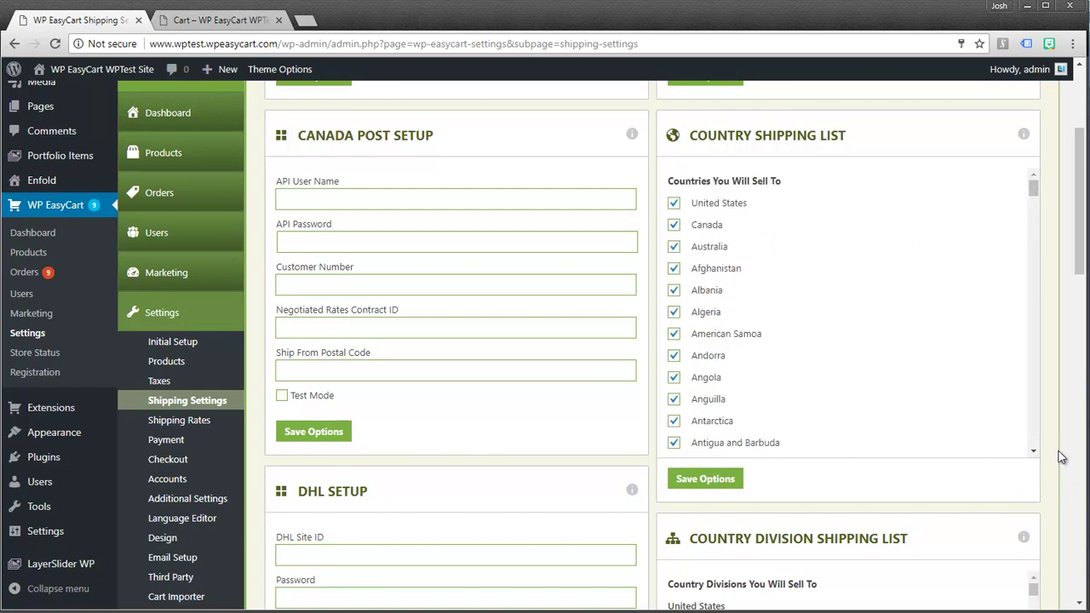
scroll(1057, 449, "down", 2)
scroll(1054, 451, "down", 4)
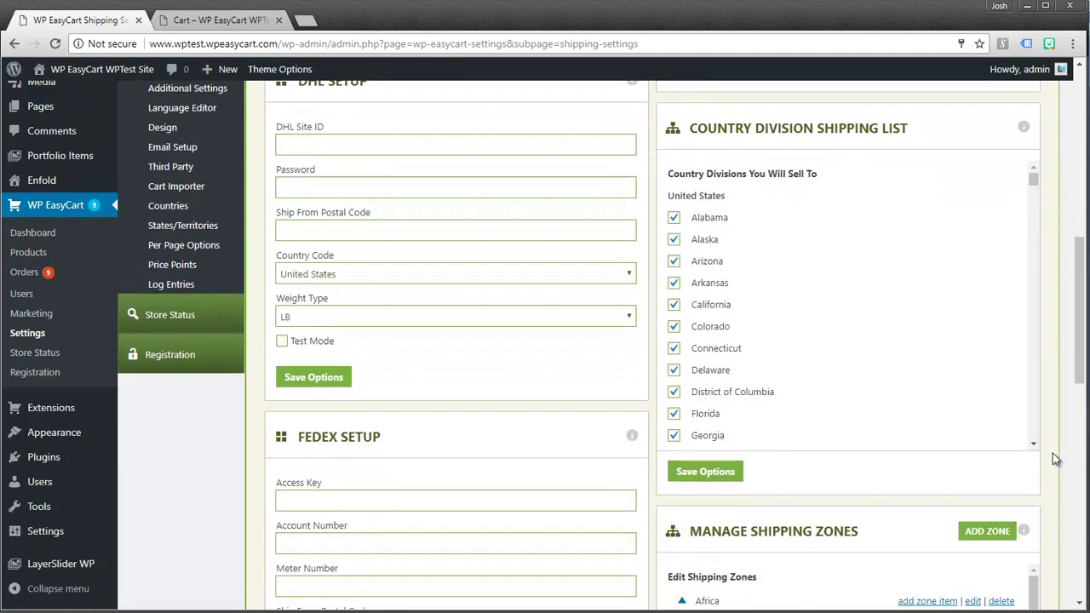
scroll(1054, 460, "up", 2)
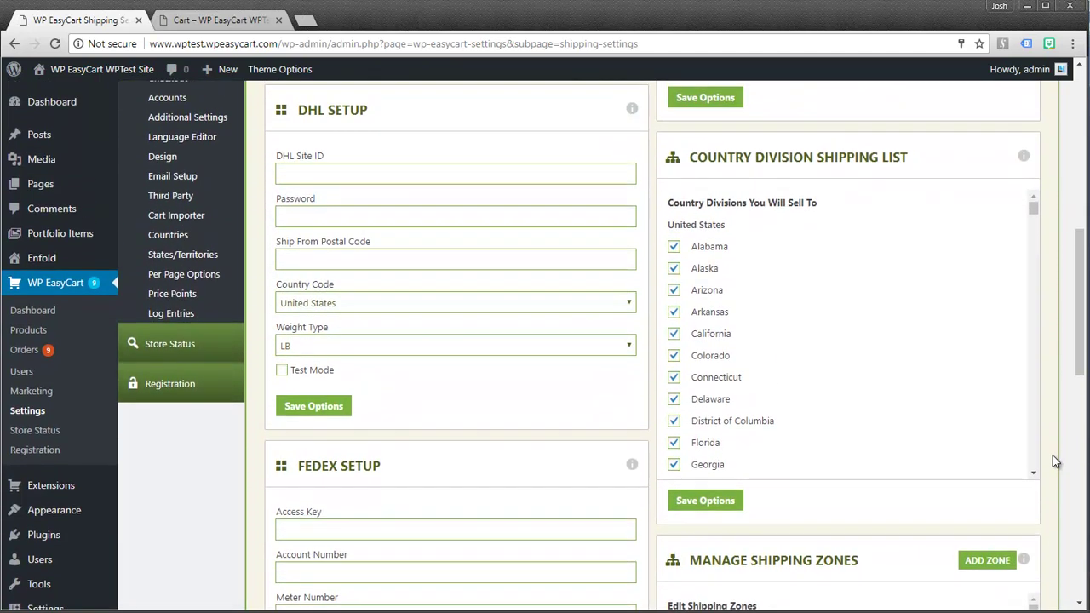
scroll(1054, 460, "down", 3)
scroll(1054, 459, "down", 2)
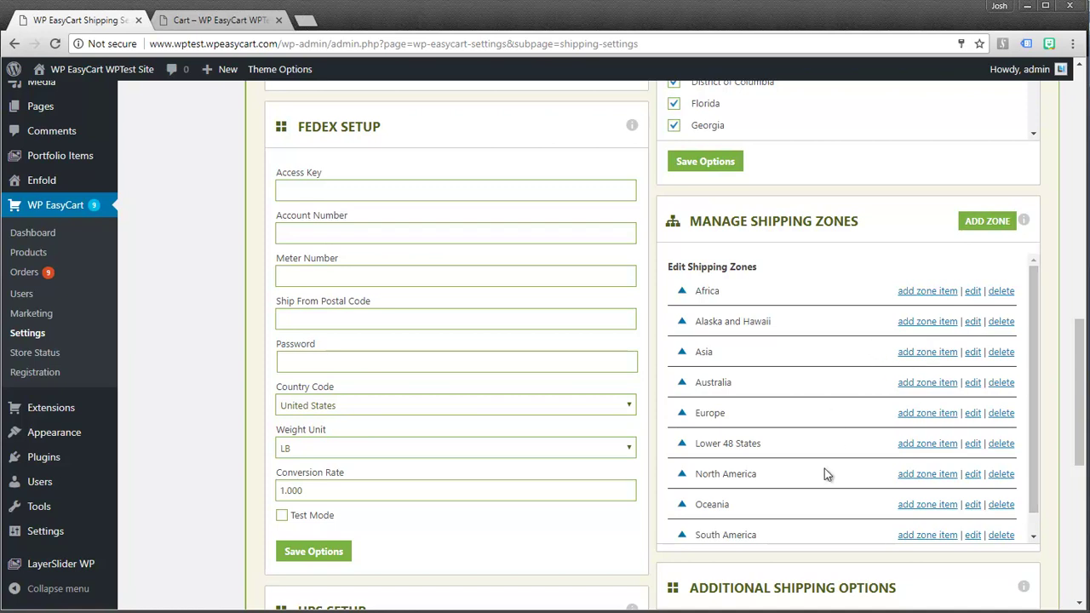
scroll(825, 473, "down", 1)
scroll(830, 475, "down", 5)
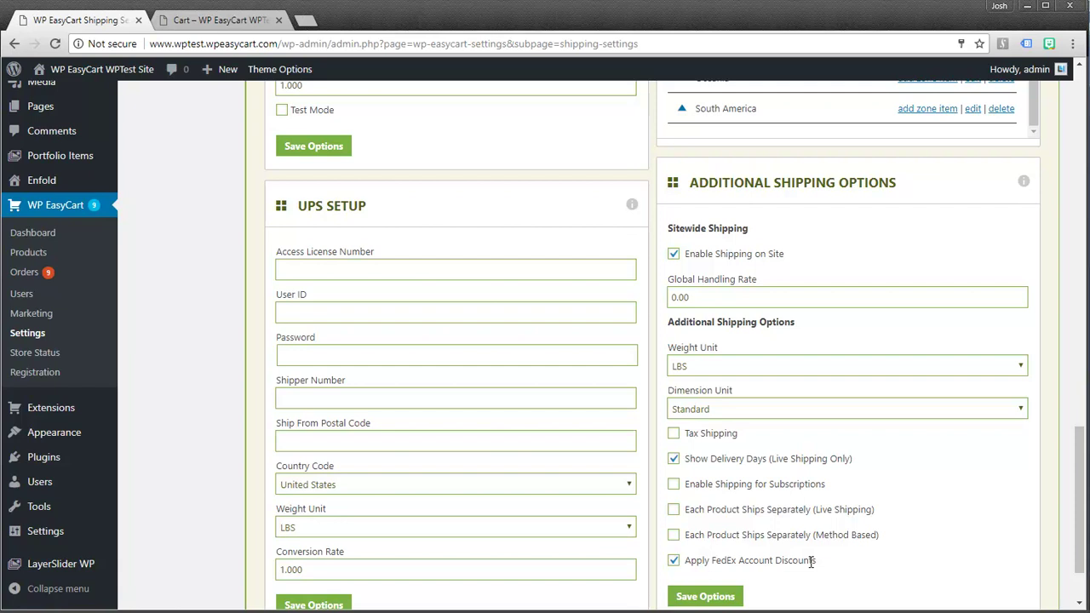
scroll(810, 558, "down", 2)
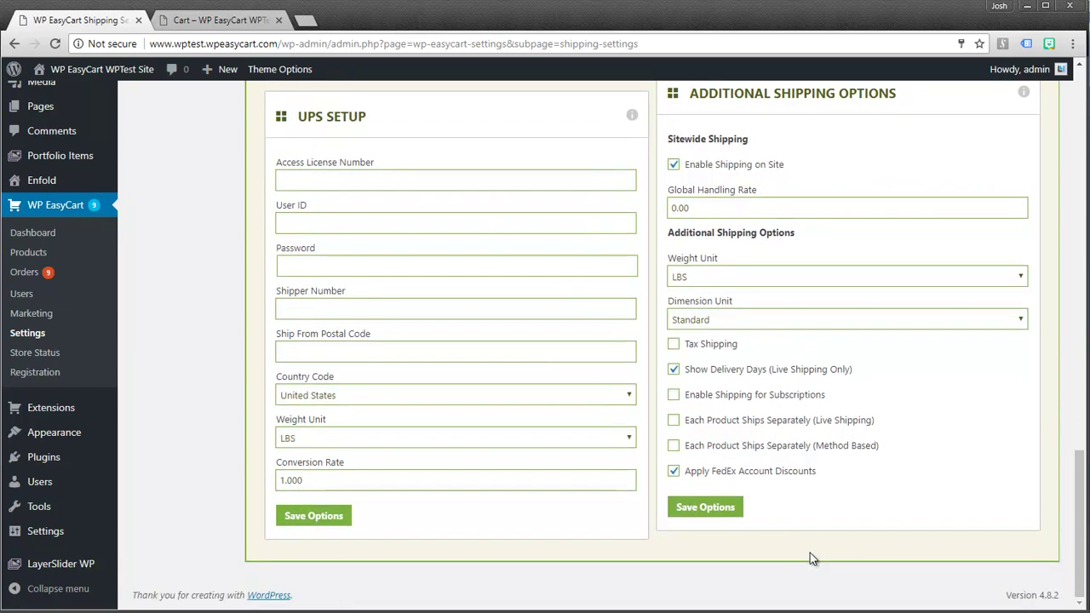
scroll(714, 424, "up", 7)
scroll(714, 424, "up", 10)
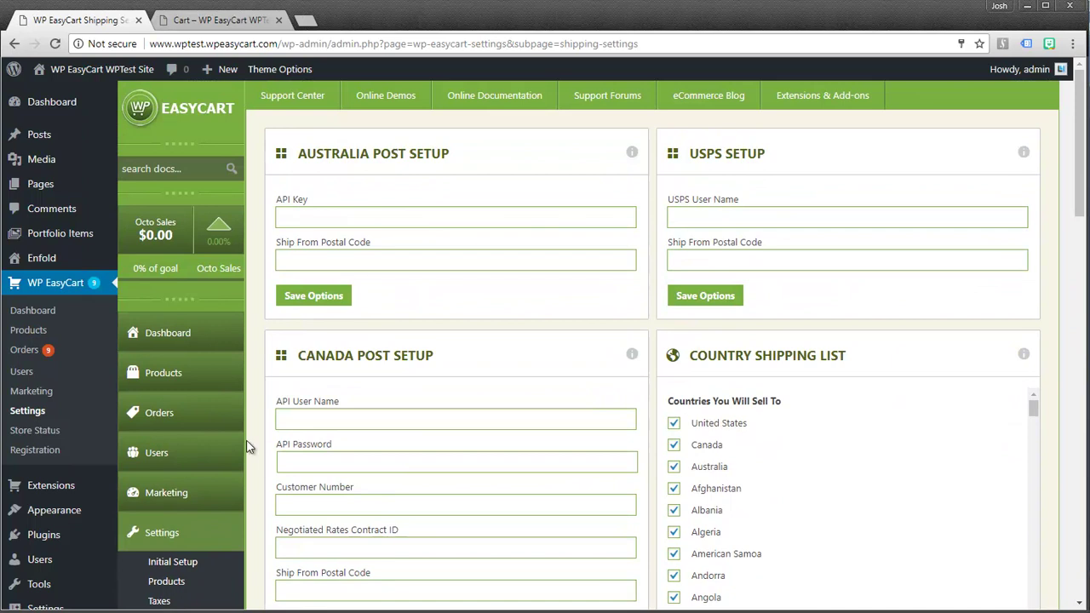
scroll(254, 444, "down", 3)
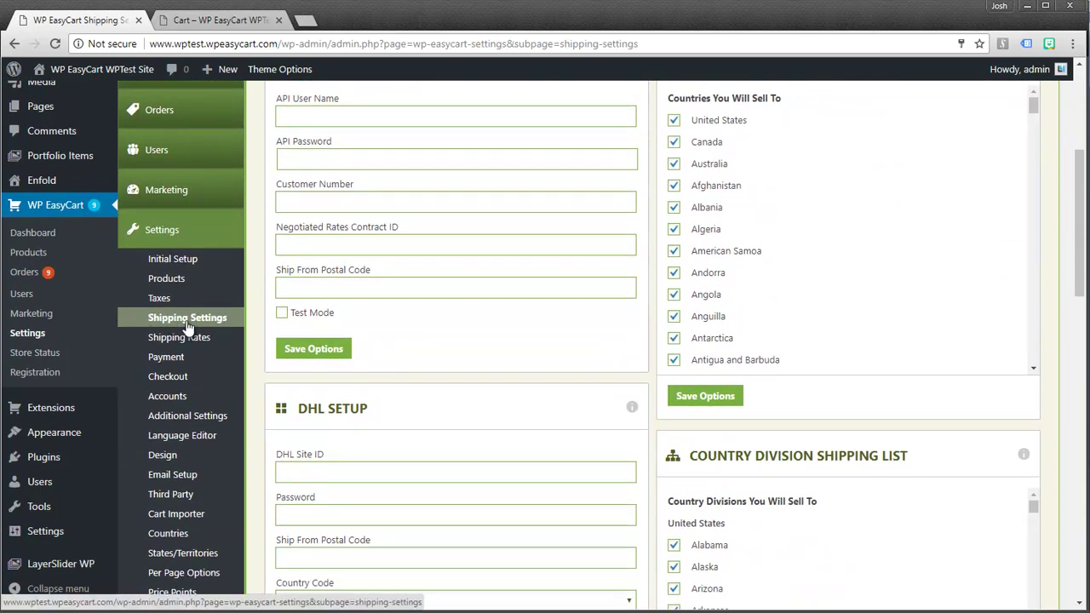
Select Price Trigger System, with a 0.00 trigger charging 5.00 shipping and no zone
left_click(172, 340)
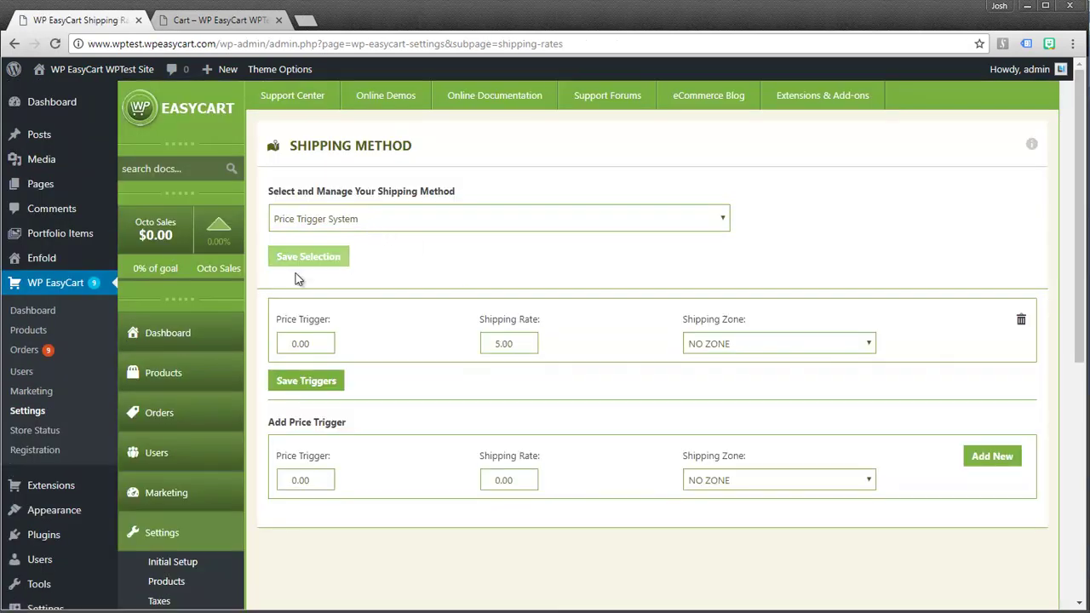
left_click(431, 224)
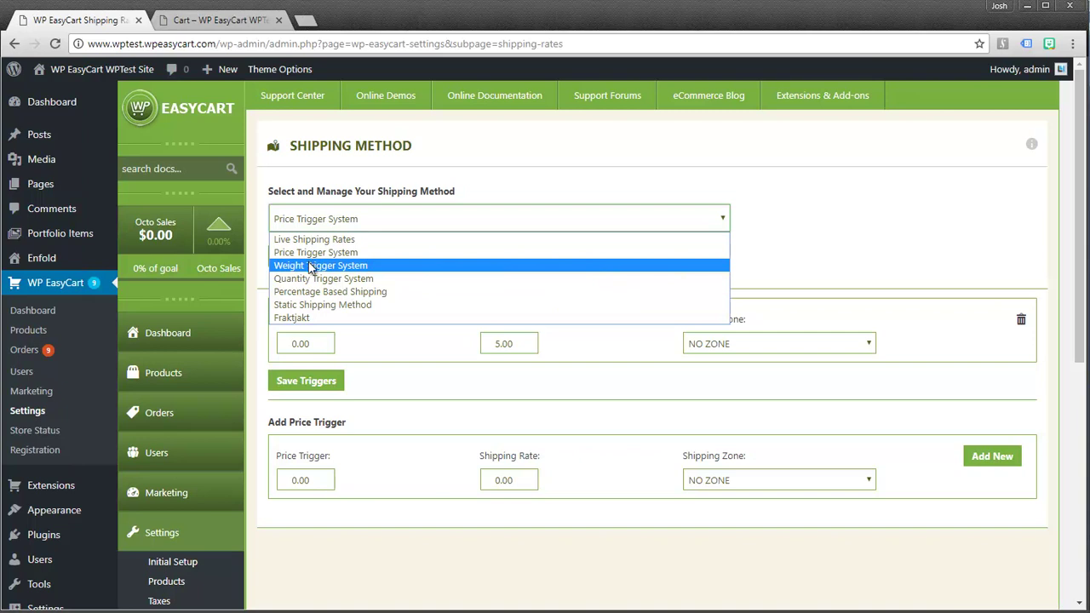
left_click(517, 186)
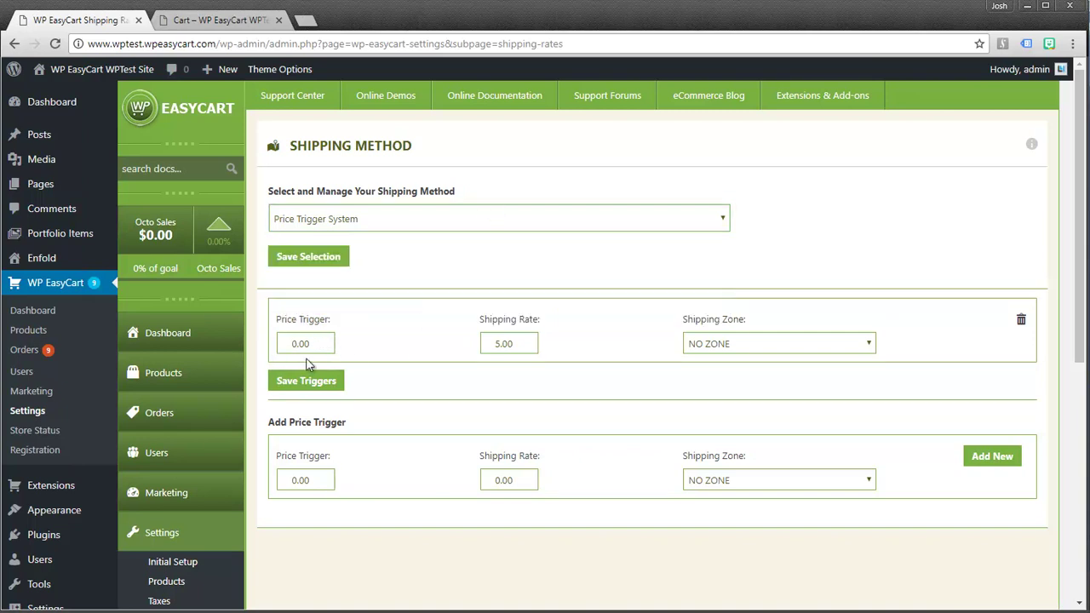
left_click(492, 353)
left_click(744, 347)
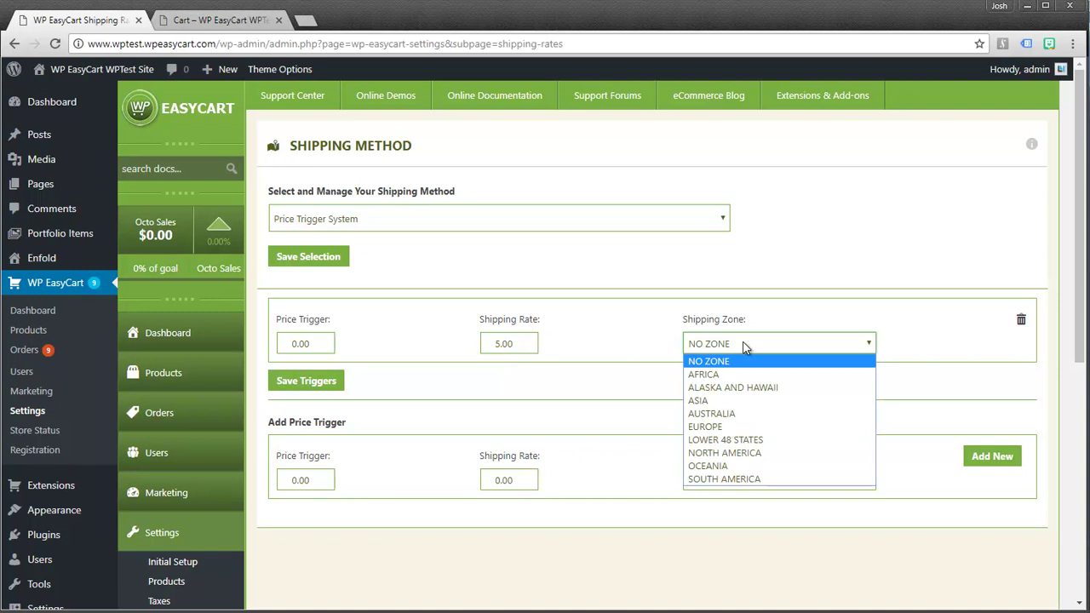
left_click(744, 348)
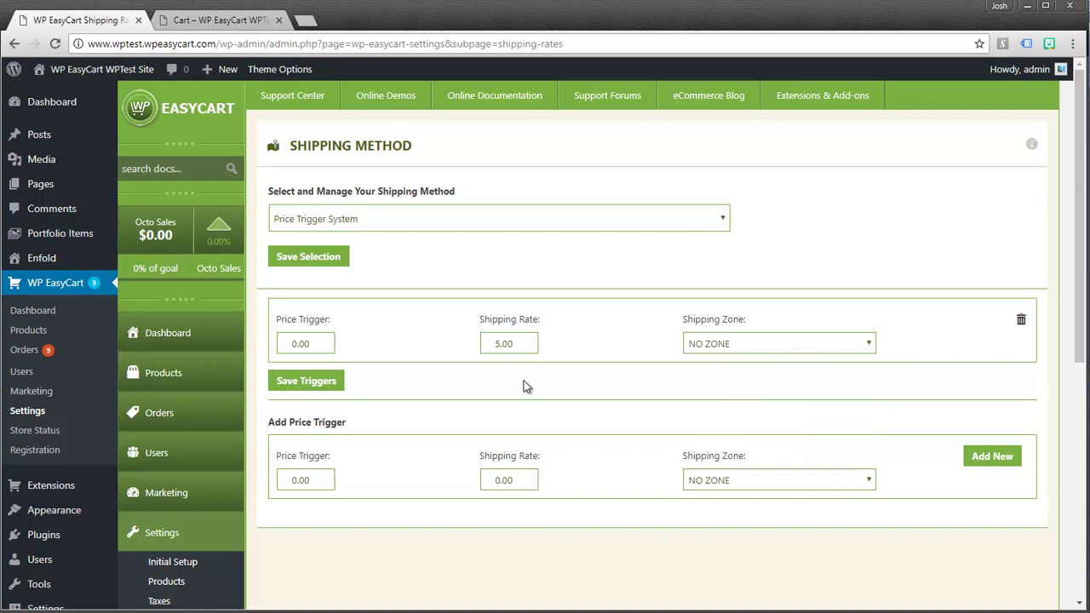
Add price tiers of 25.00 shipping for 7.50 and 50.00 shipping for 10.00
left_click_drag(310, 479, 284, 479)
type("25")
key("Tab")
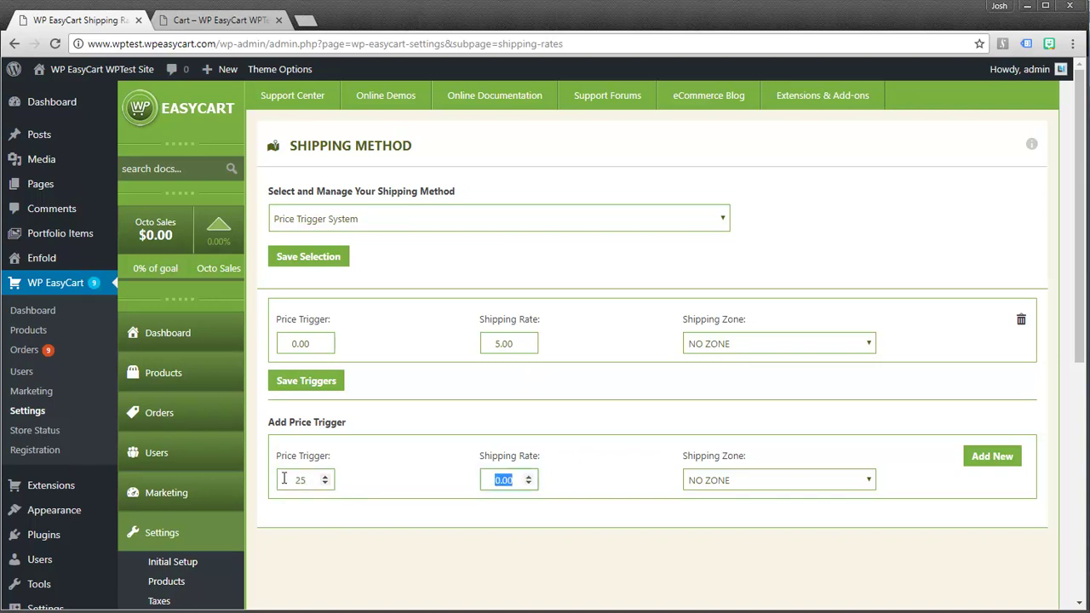
type("7.50")
left_click(987, 457)
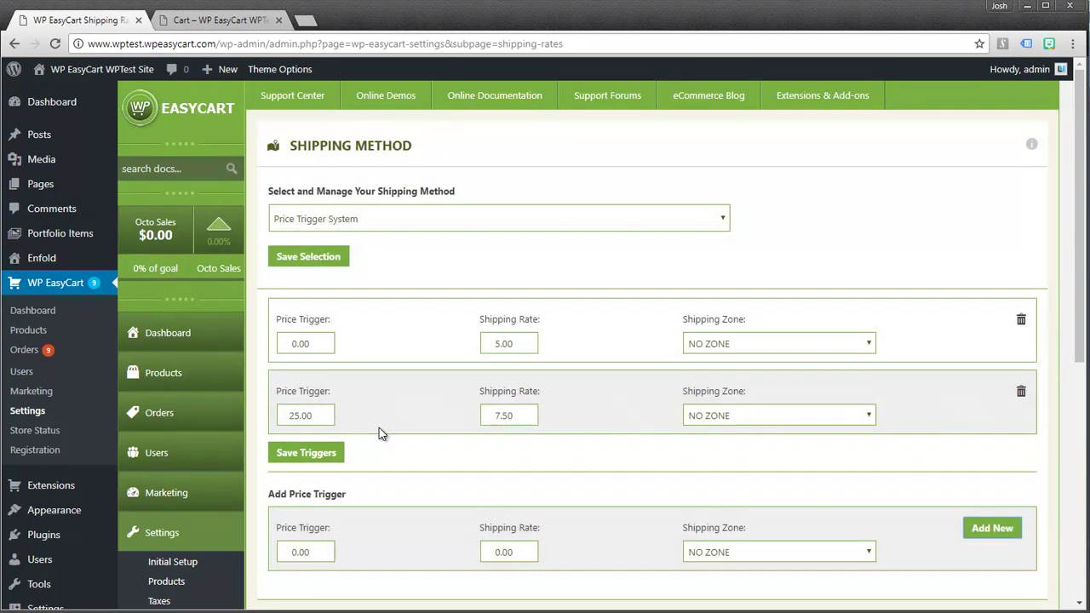
left_click_drag(319, 552, 279, 549)
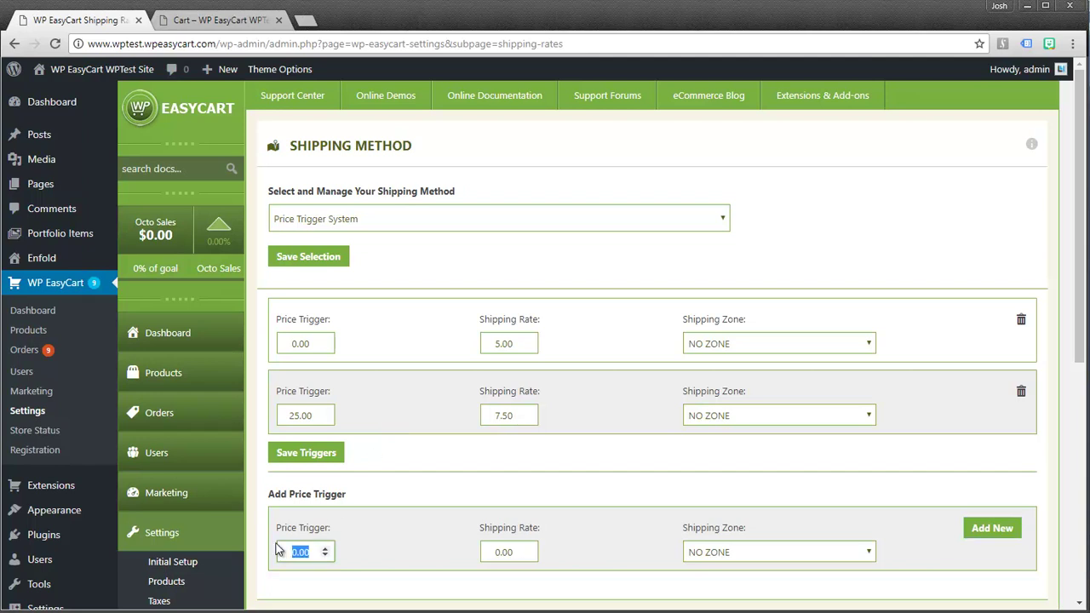
type("50")
key("Tab")
type("10.00")
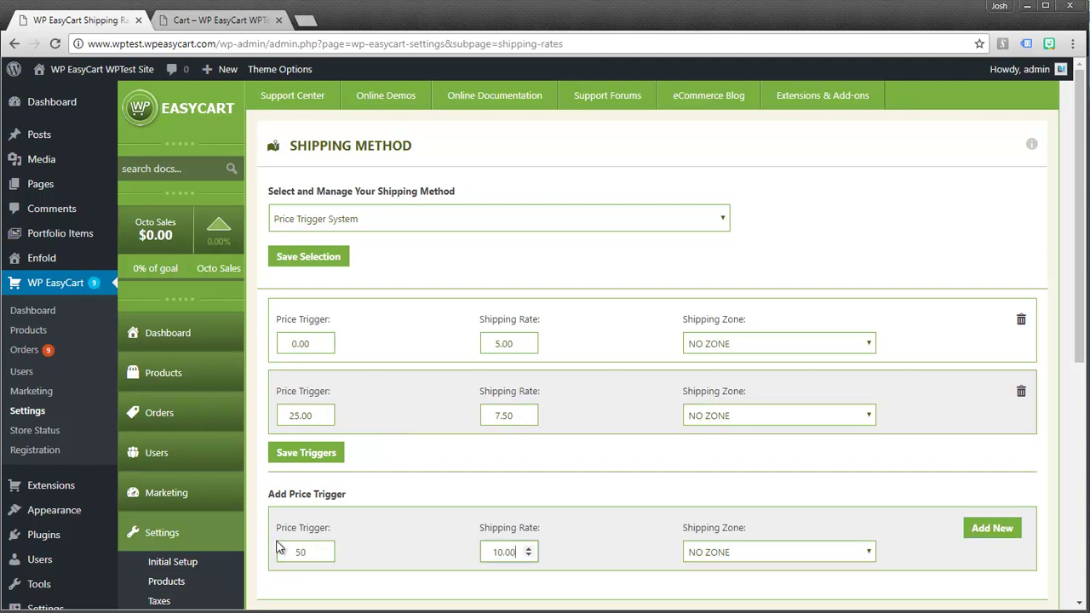
left_click(979, 526)
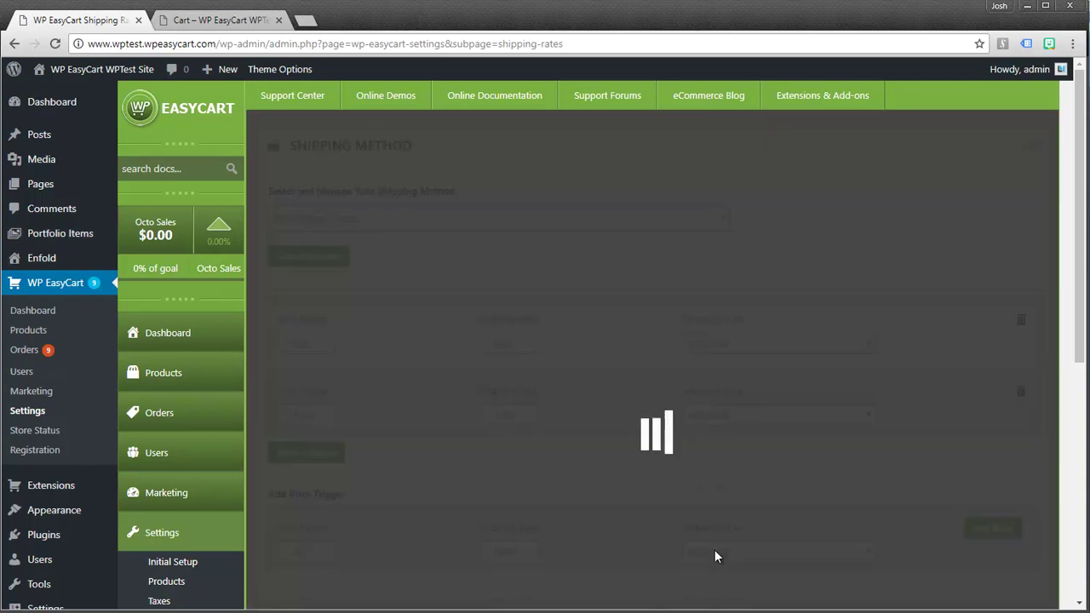
Add a 100.00 price tier with 0 shipping for free delivery
scroll(331, 529, "down", 1)
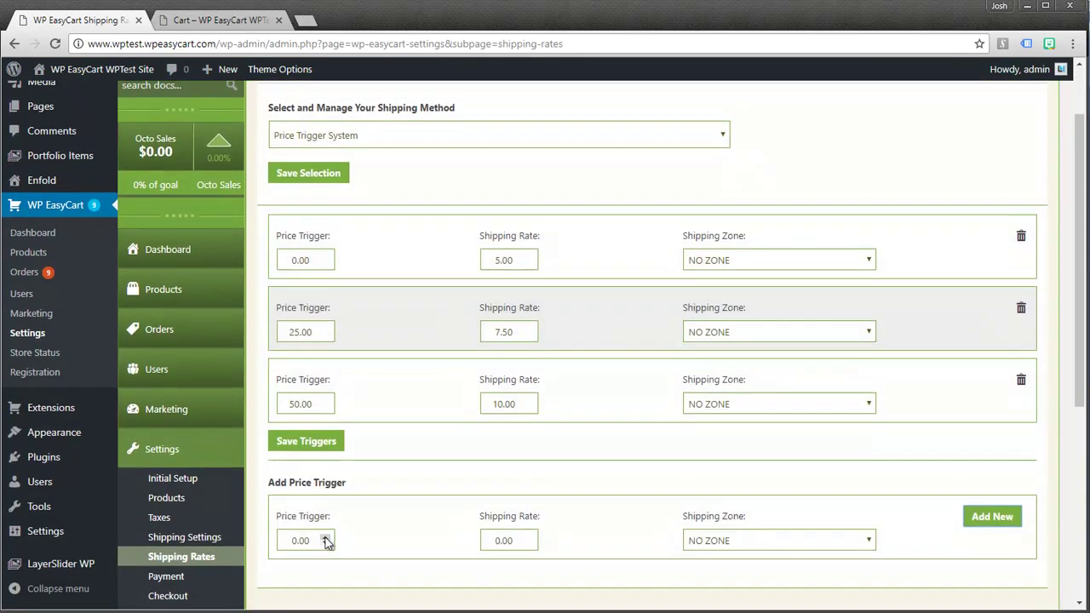
left_click_drag(312, 537, 272, 529)
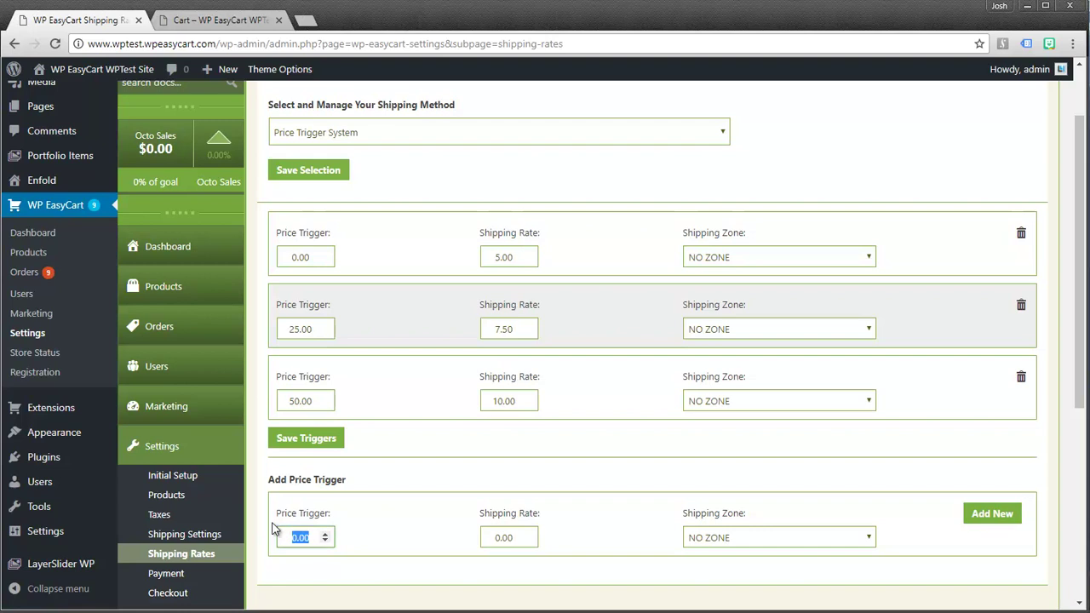
type("100")
key("Tab")
scroll(378, 535, "down", 1)
type("-0.1")
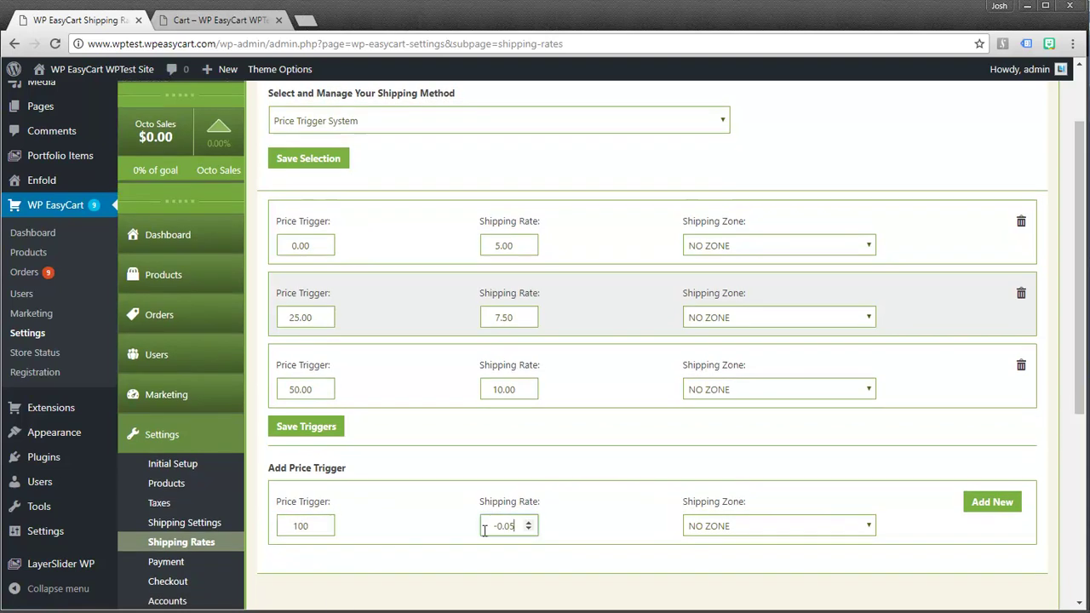
key("BackSpace")
key("BackSpace")
key("BackSpace")
key("BackSpace")
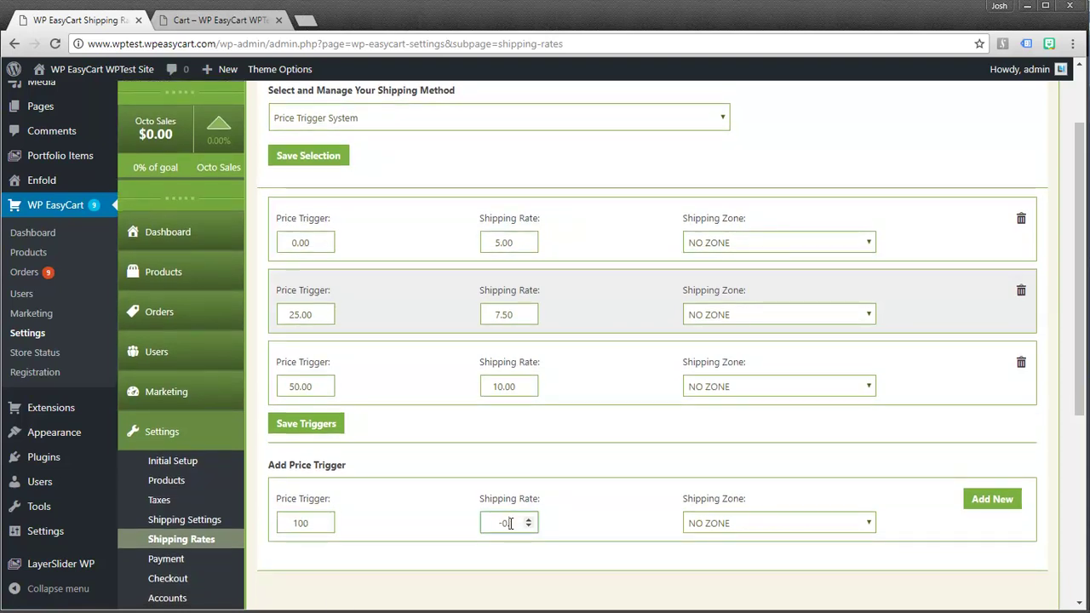
type("0")
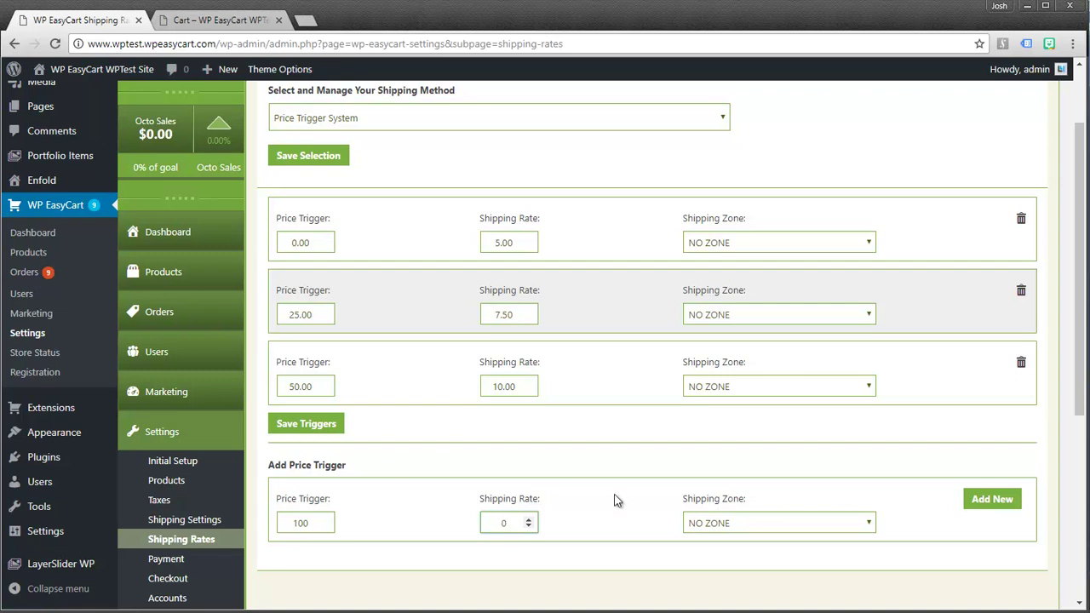
left_click(988, 499)
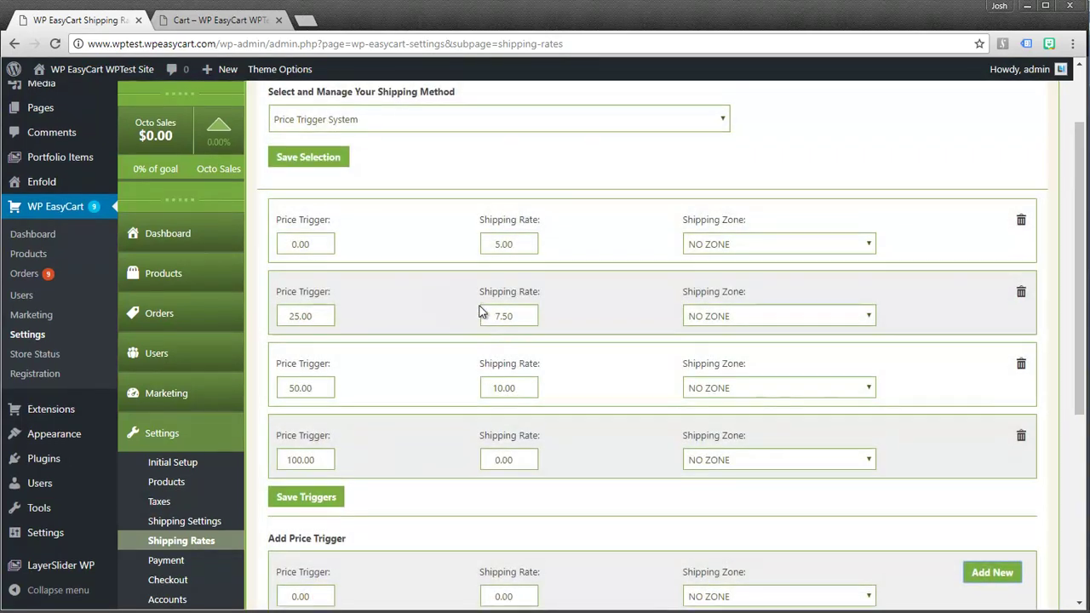
scroll(478, 312, "up", 1)
scroll(478, 312, "up", 2)
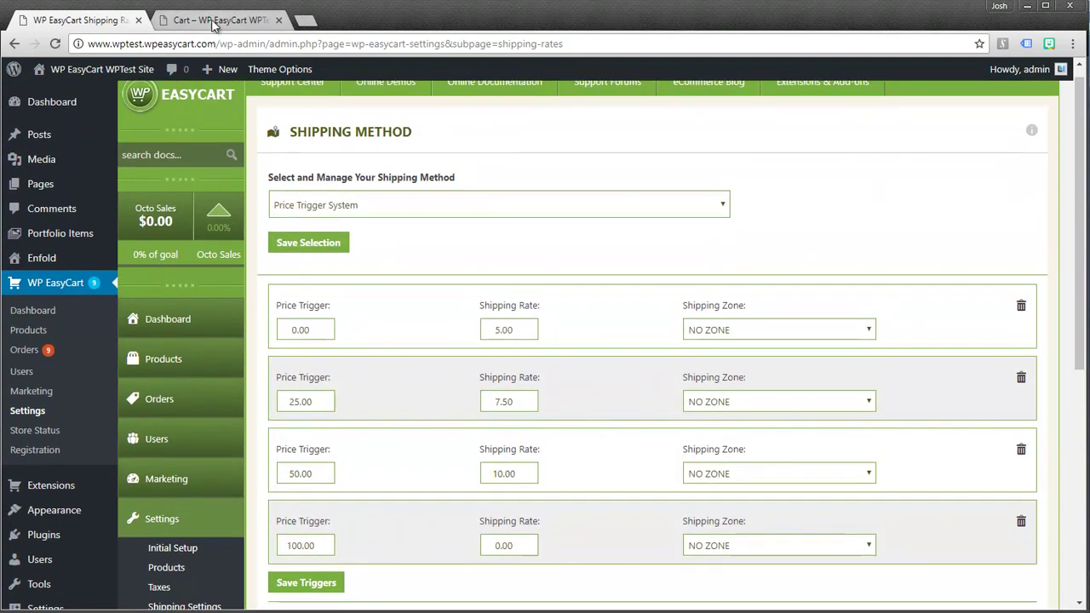
Update the reloaded cart to 4 Spotted Shirts, confirming $0.00 shipping on $183.80
left_click(209, 20)
left_click(55, 44)
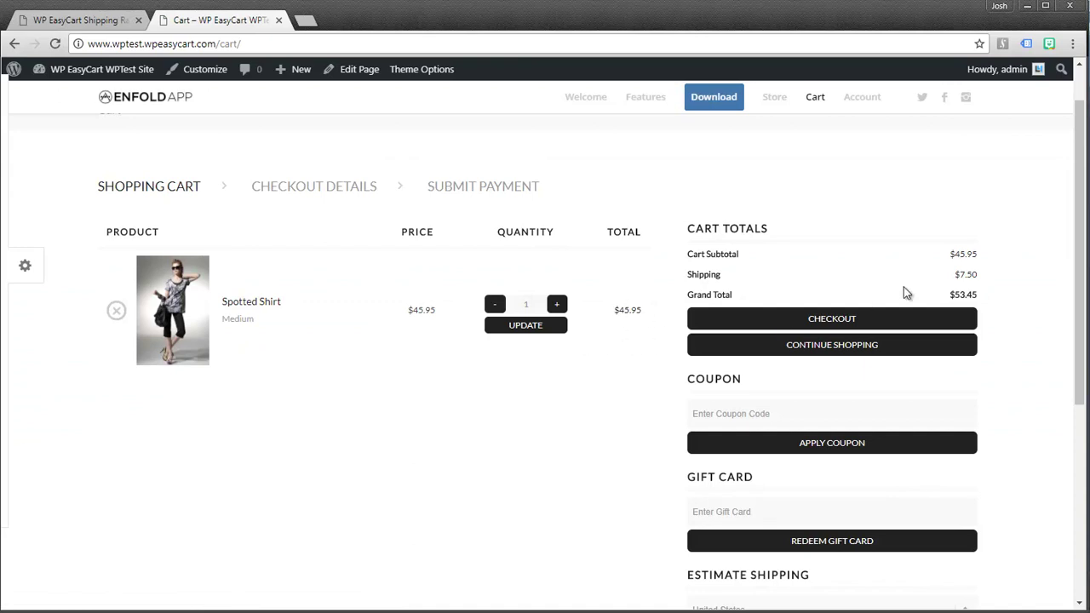
left_click(556, 305)
left_click(556, 305)
left_click(557, 304)
left_click(530, 324)
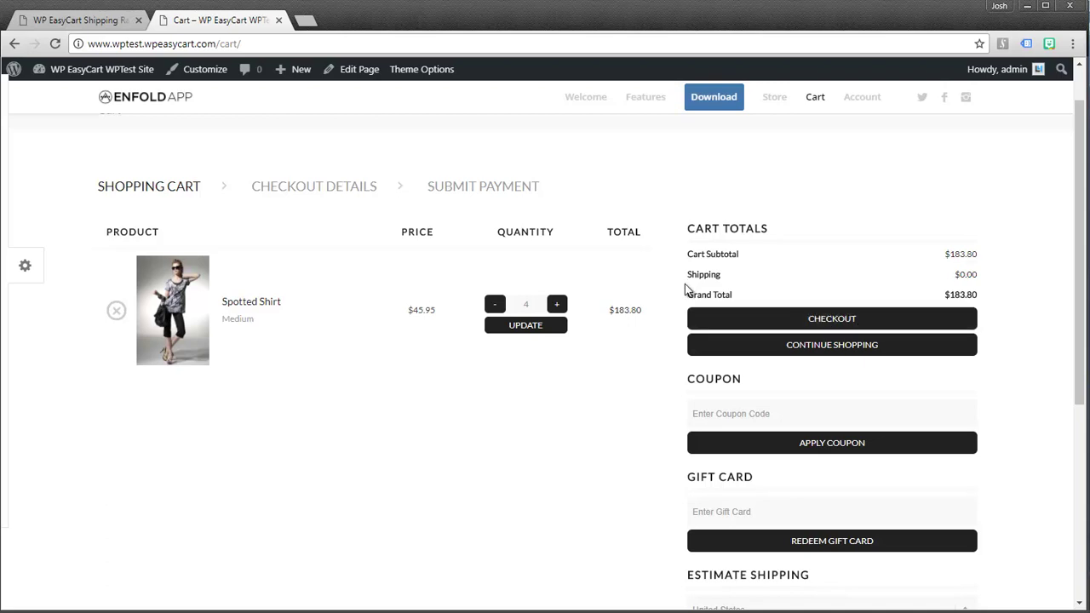
left_click(101, 22)
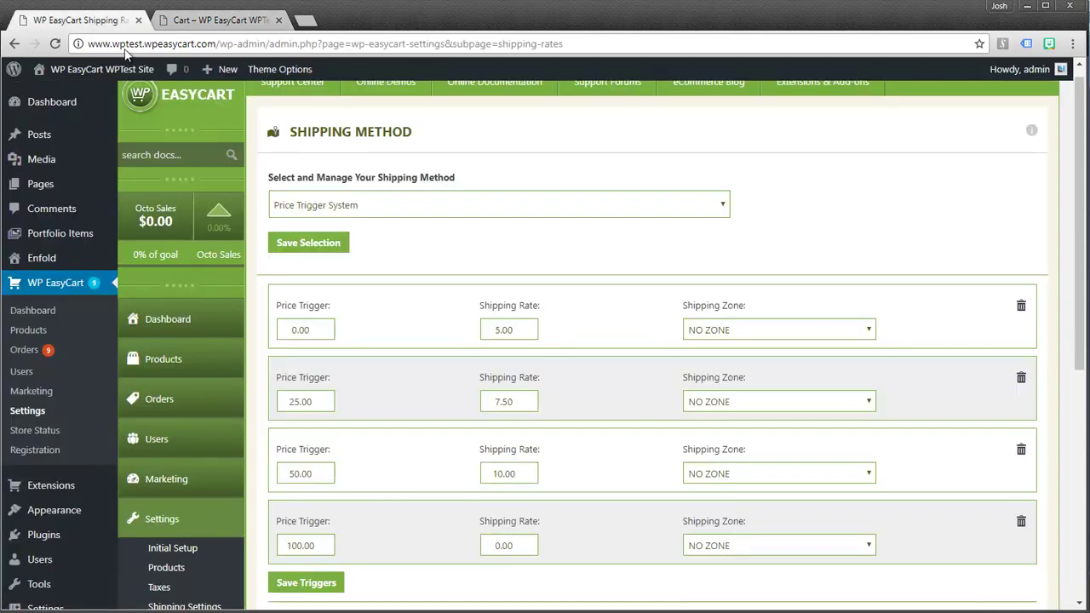
Save Weight Trigger System as the shipping method, then view the storefront cart
left_click(337, 205)
left_click(328, 249)
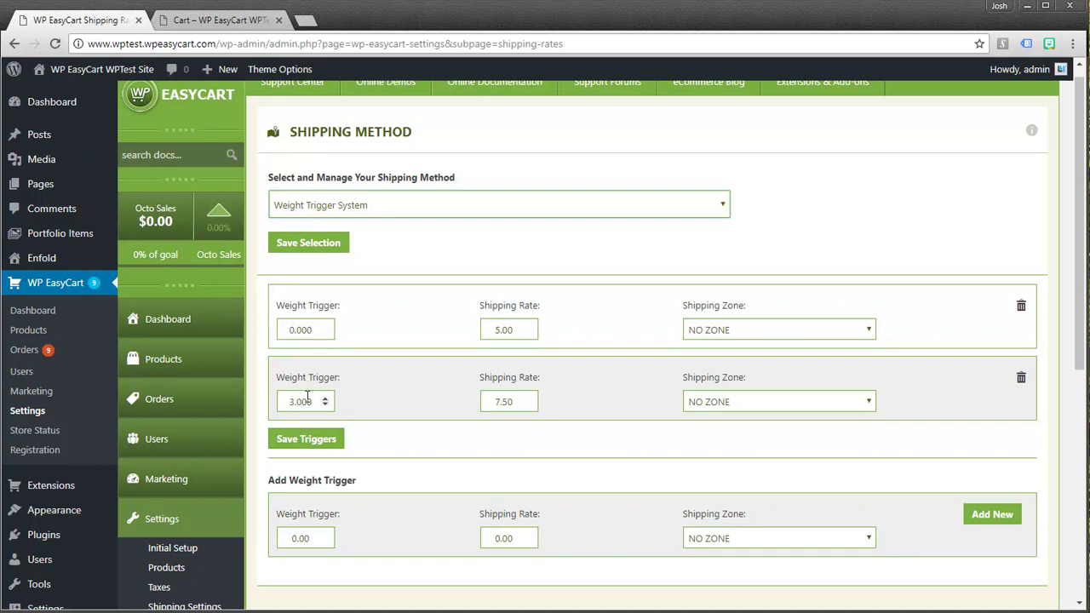
left_click(310, 248)
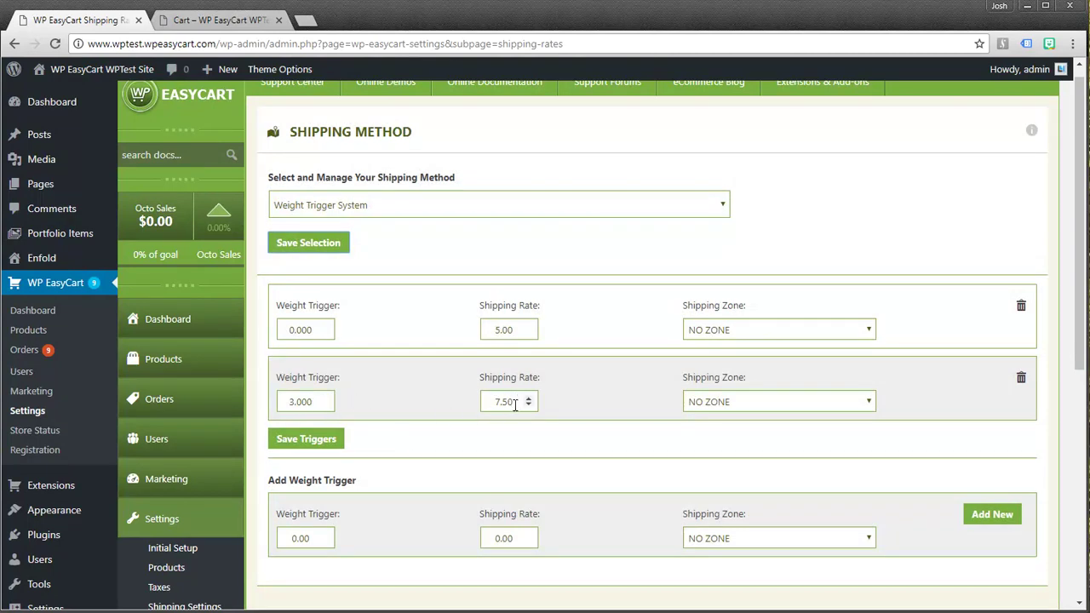
left_click(204, 19)
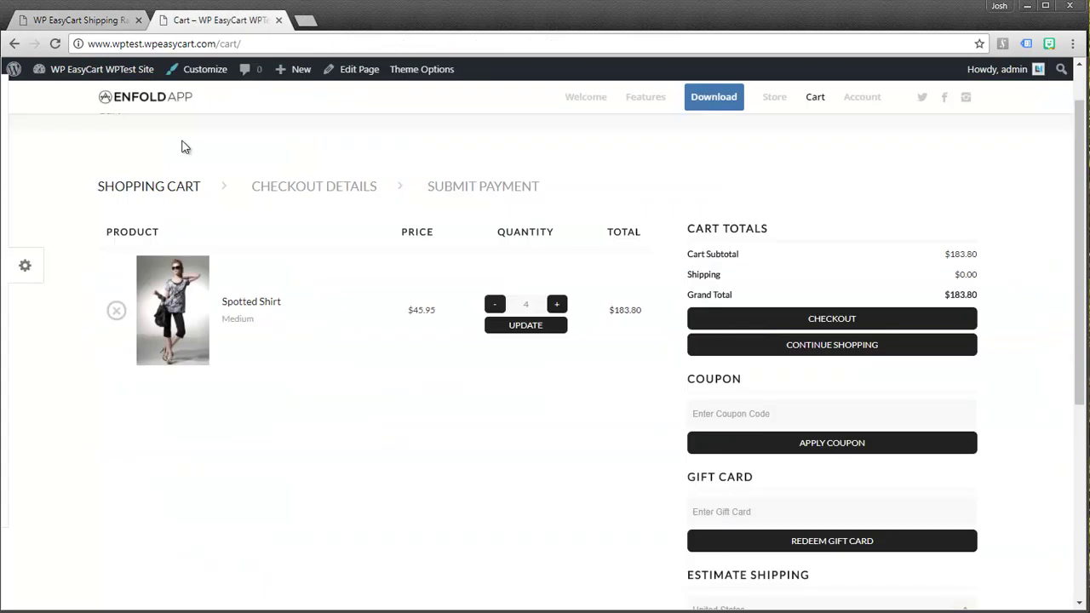
Reduce the reloaded cart to one shirt, showing $5.00 weight-based shipping and $50.95 total
left_click(55, 43)
left_click(495, 305)
left_click(495, 305)
left_click(524, 331)
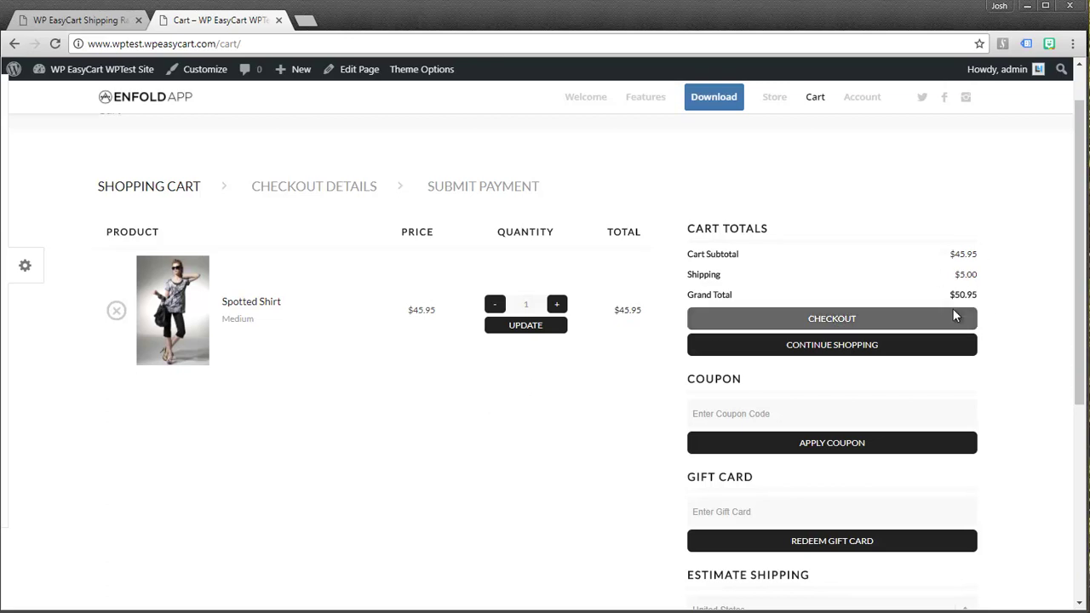
left_click(119, 21)
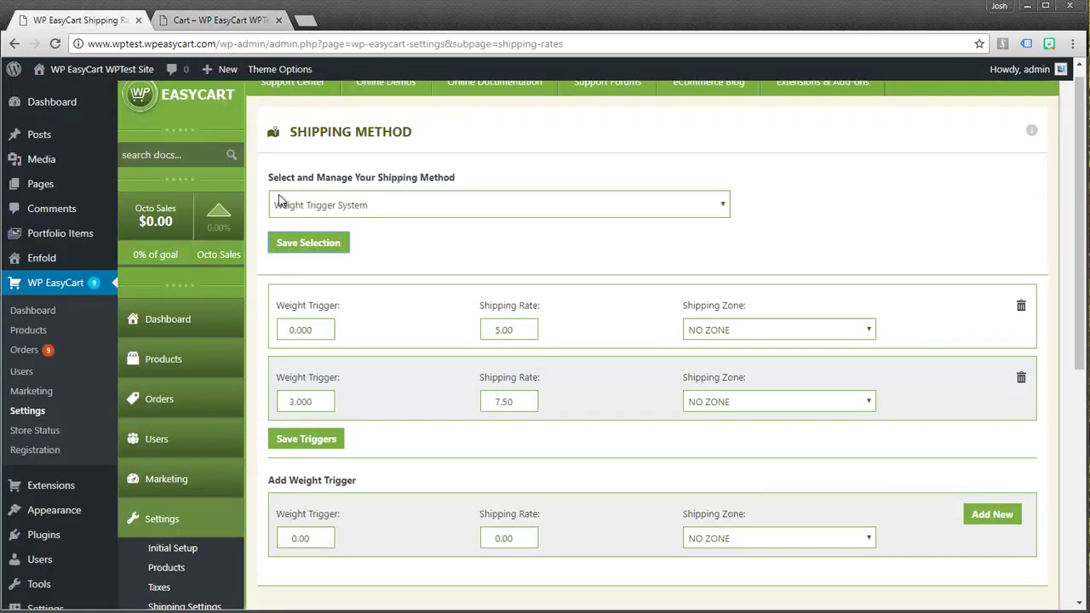
Select Percentage Based Shipping and set the storefront cart to two shirts
left_click(359, 211)
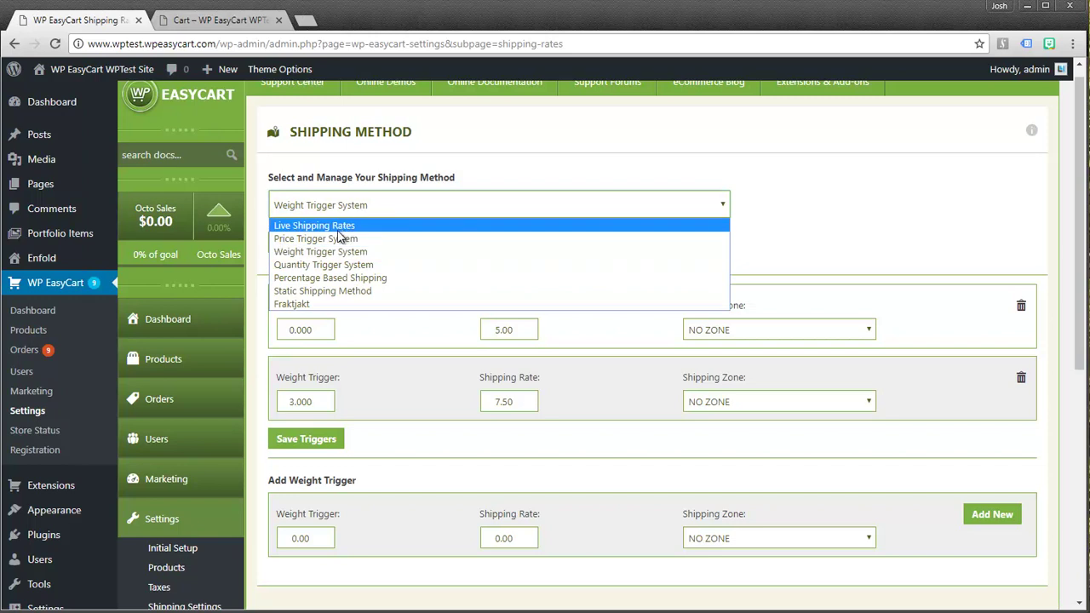
left_click(302, 283)
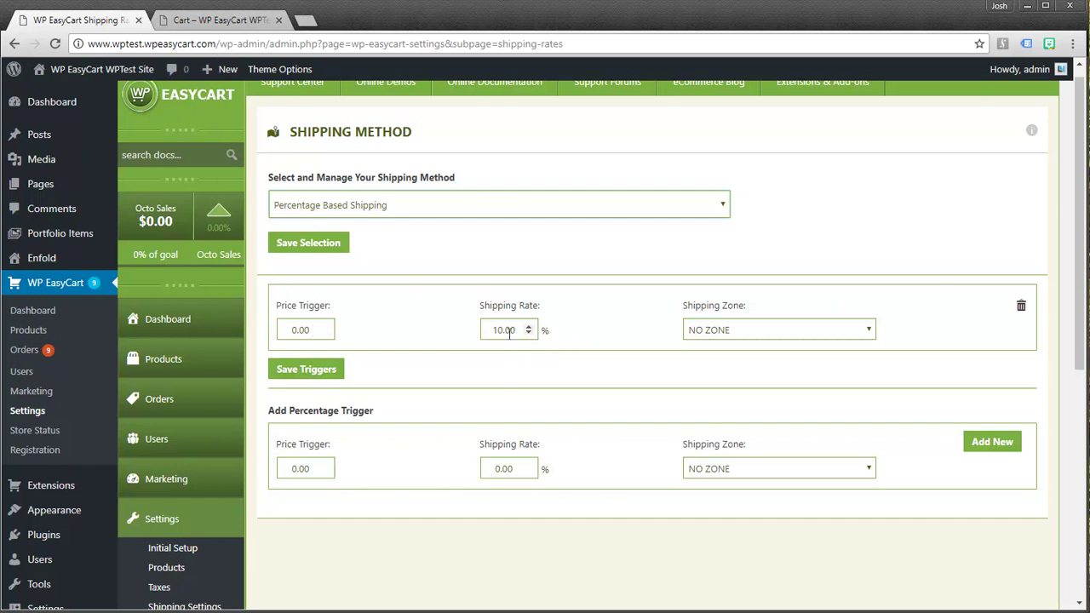
left_click(207, 23)
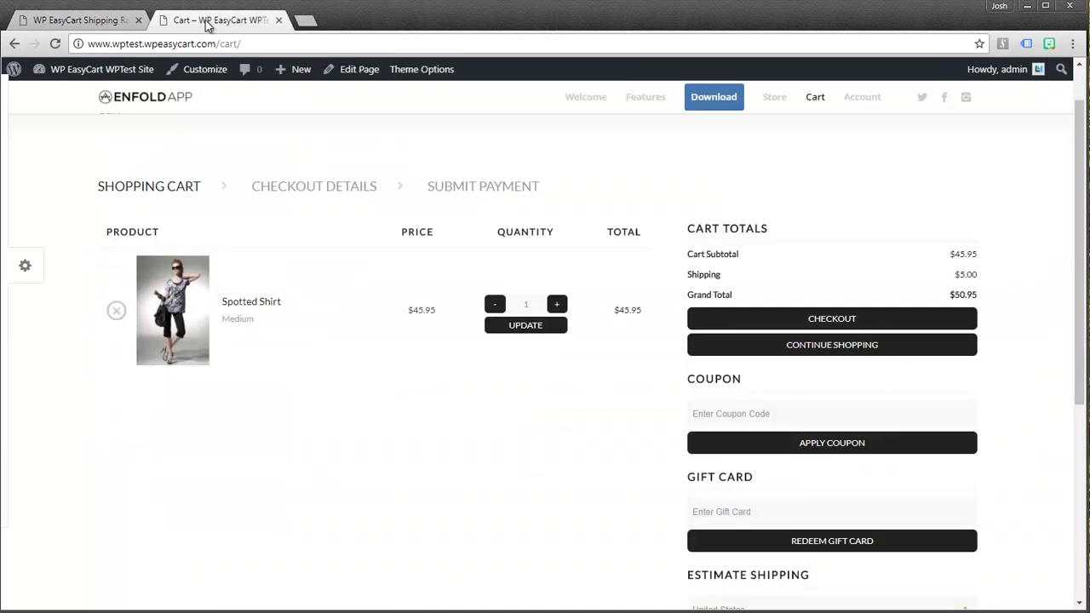
left_click(55, 44)
left_click(495, 305)
left_click(555, 305)
Save Percentage Based Shipping and confirm the cart now shows $9.19 shipping
left_click(105, 23)
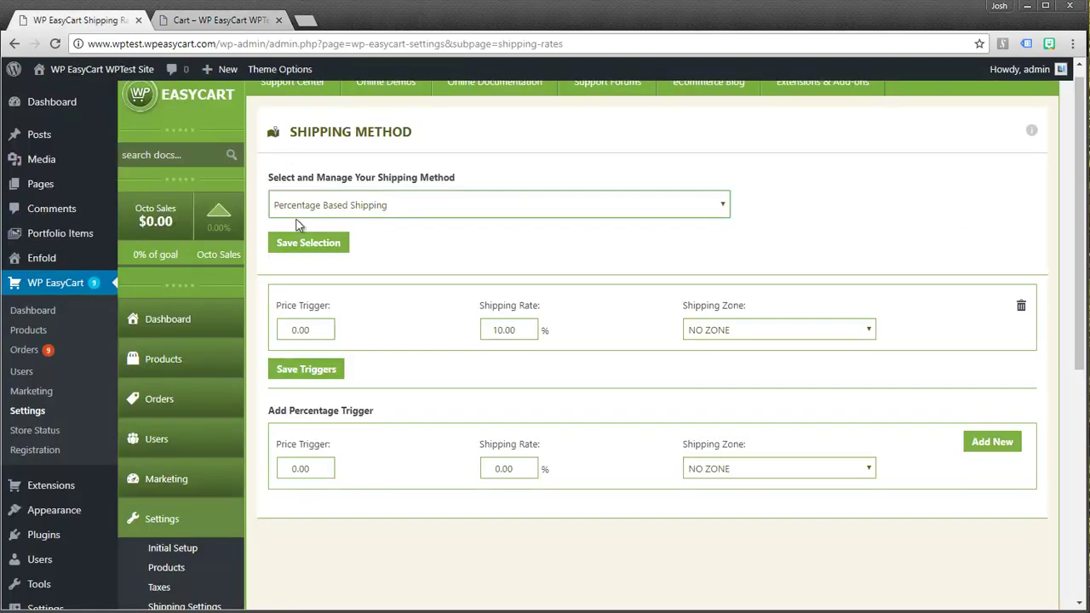
left_click(301, 246)
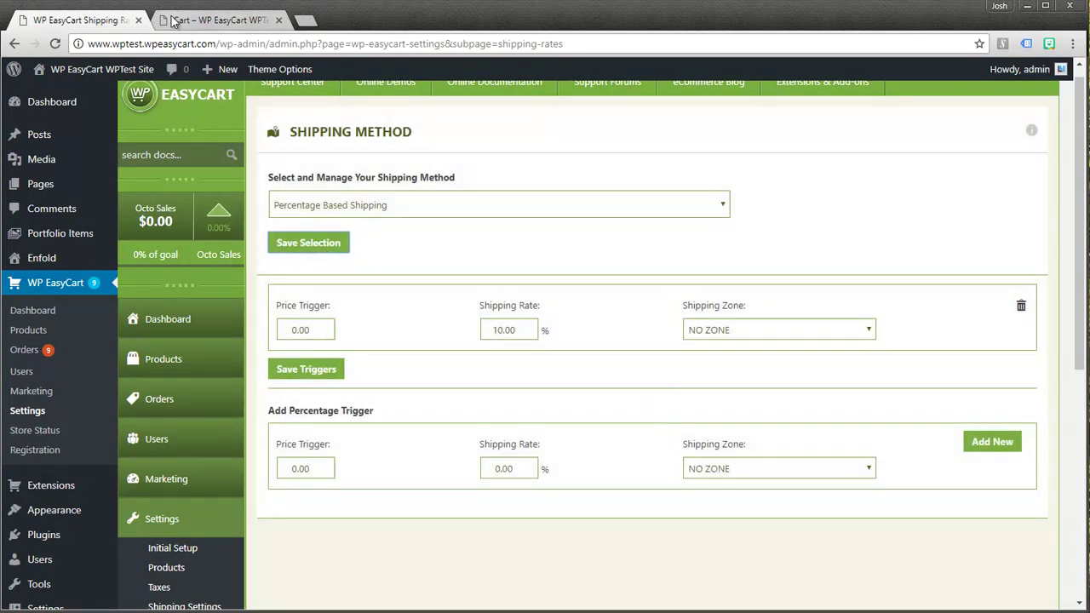
left_click(212, 20)
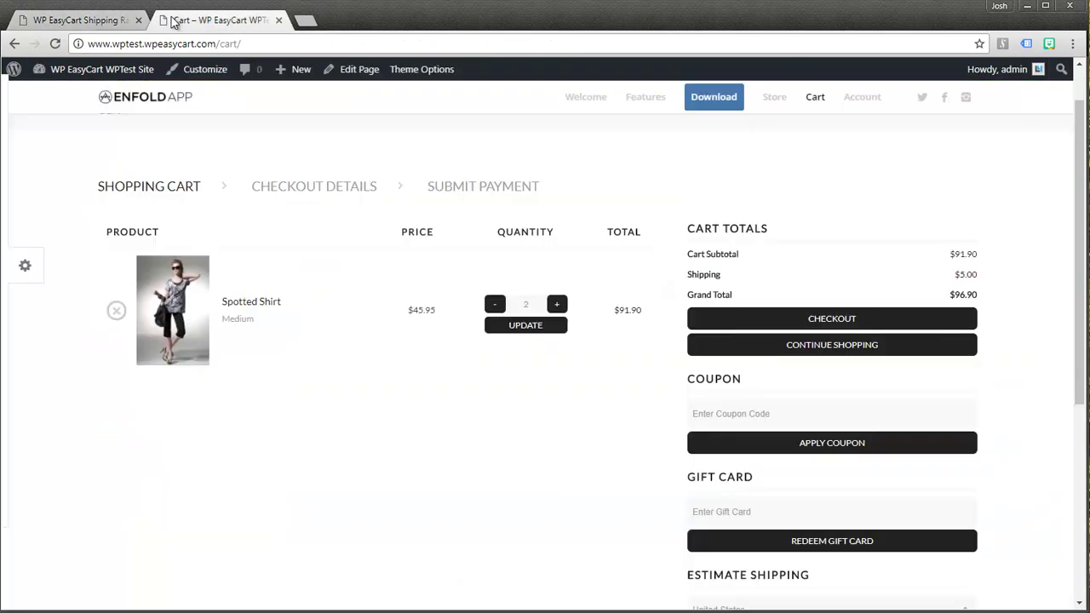
left_click(55, 43)
left_click(94, 21)
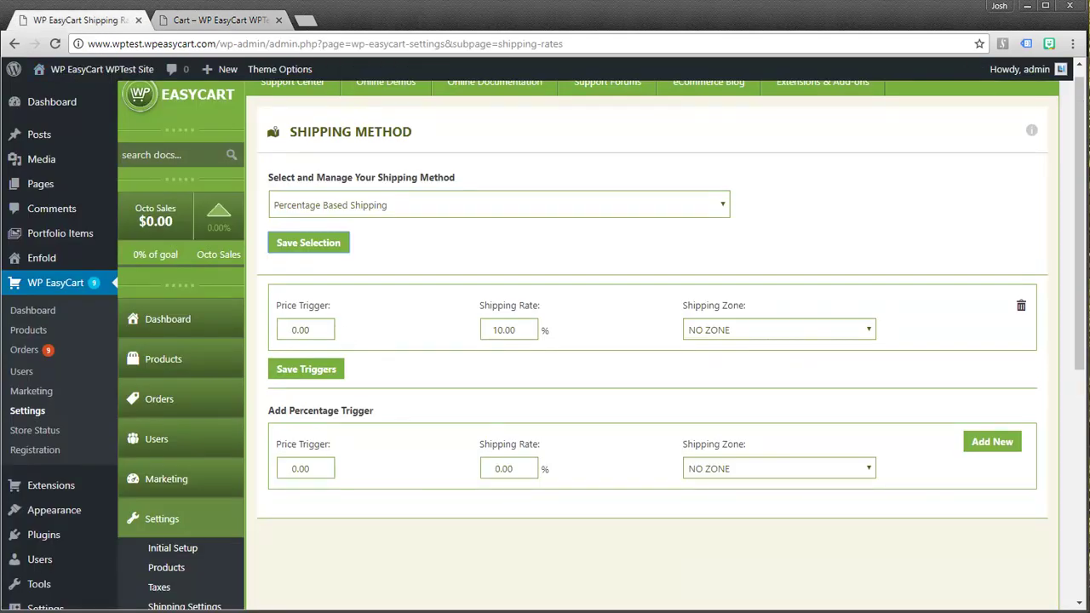
Select the Static Shipping Method and reload the storefront cart
double_click(344, 205)
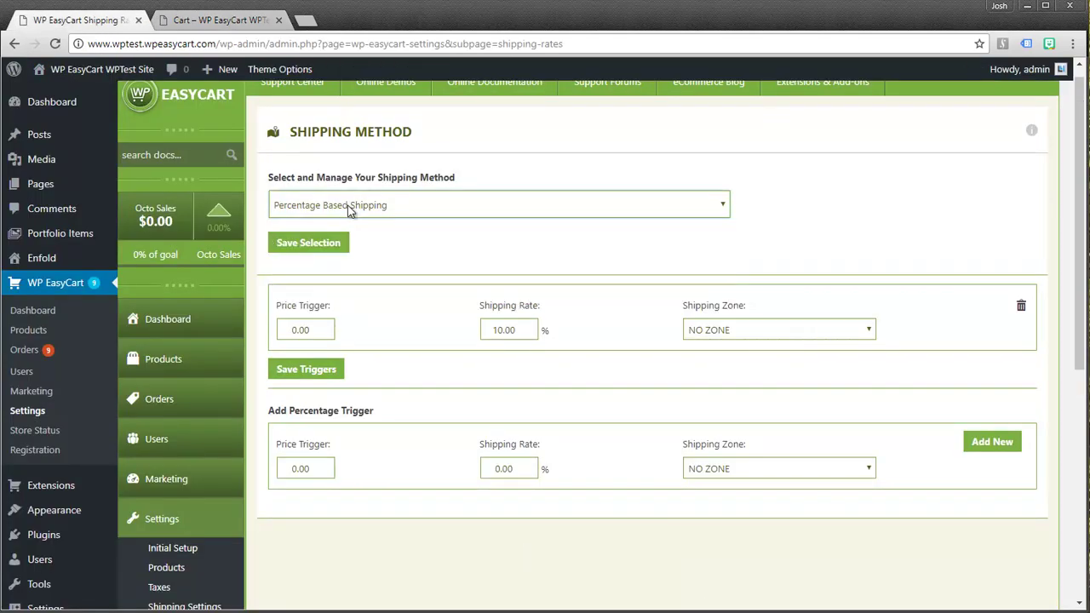
left_click(345, 205)
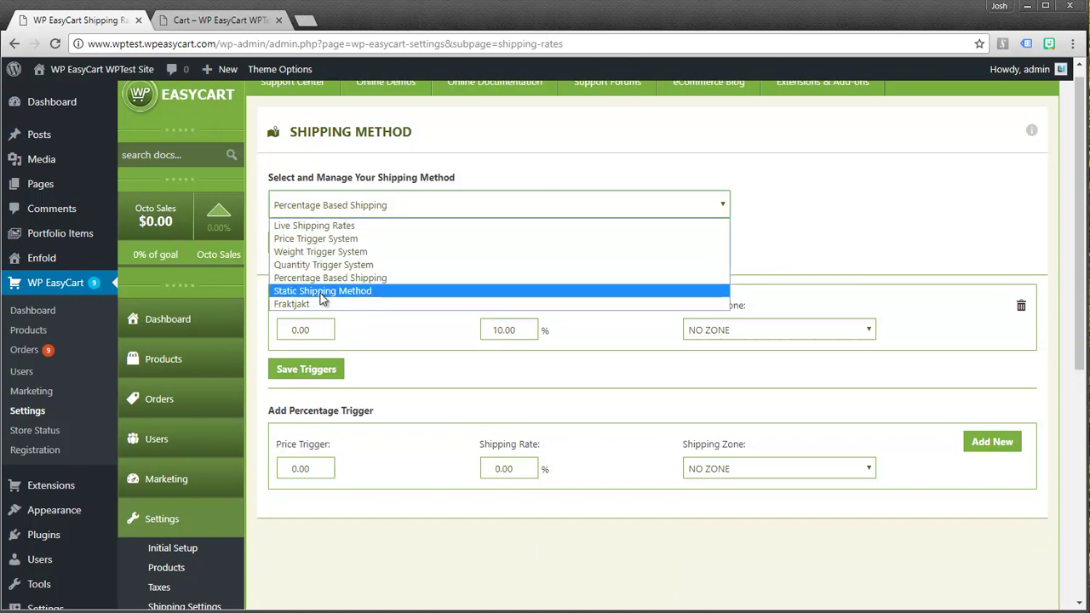
left_click(319, 292)
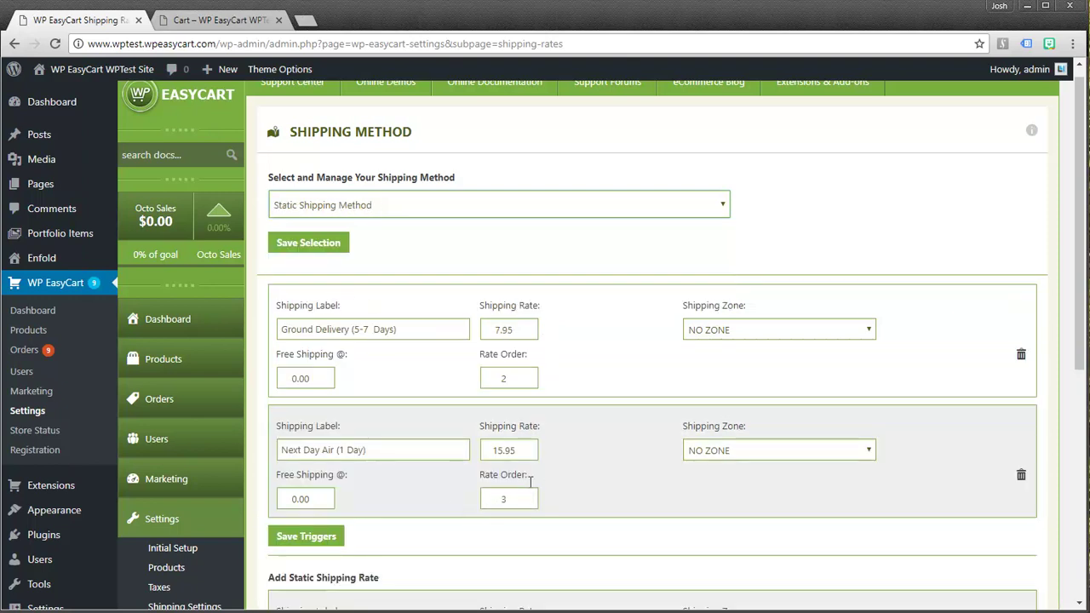
scroll(411, 475, "down", 1)
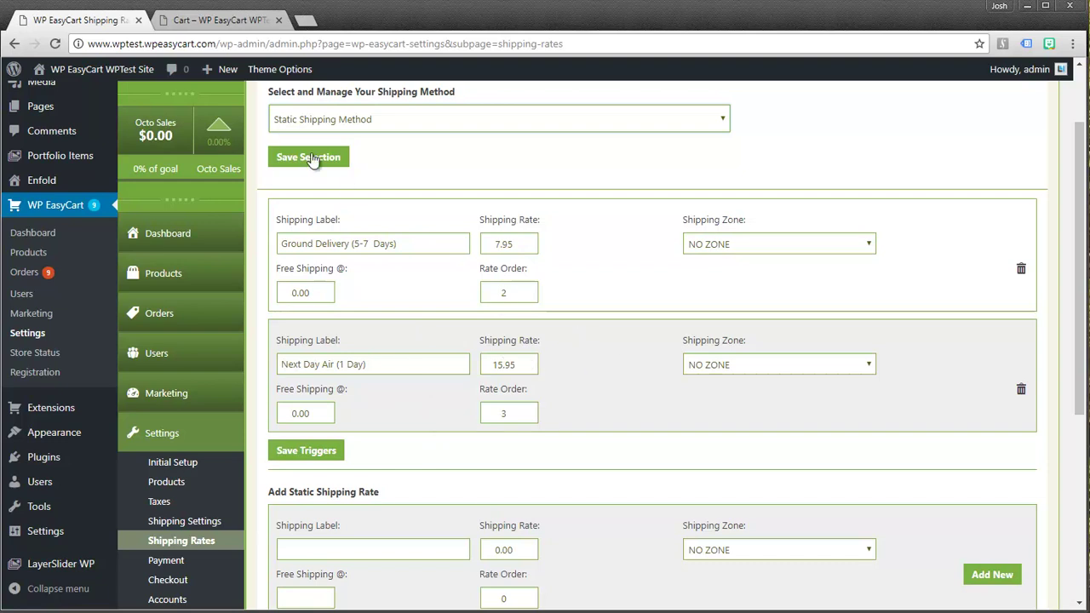
left_click(217, 19)
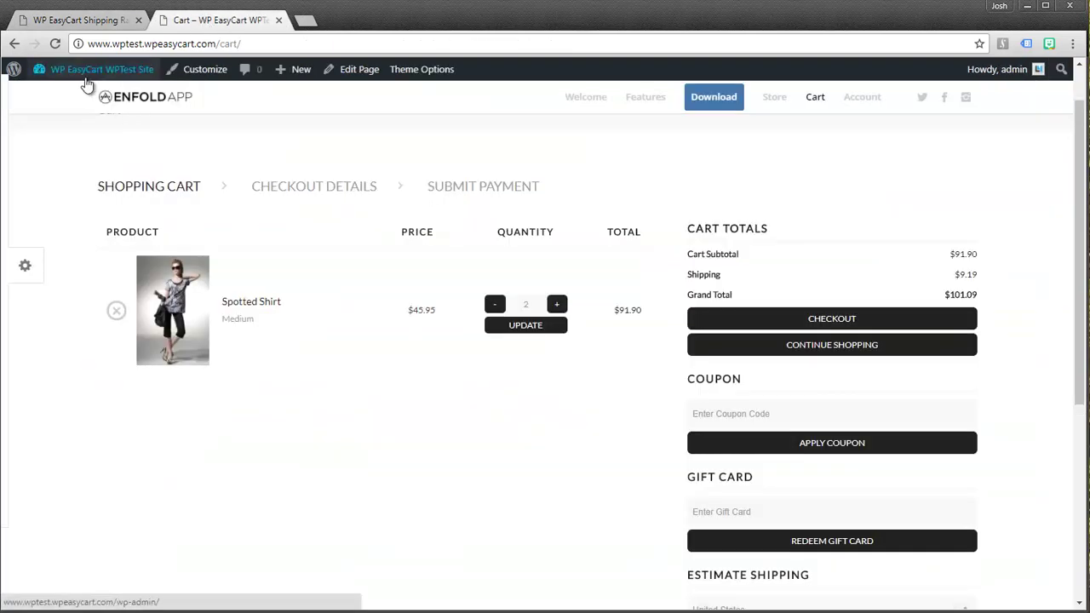
left_click(55, 44)
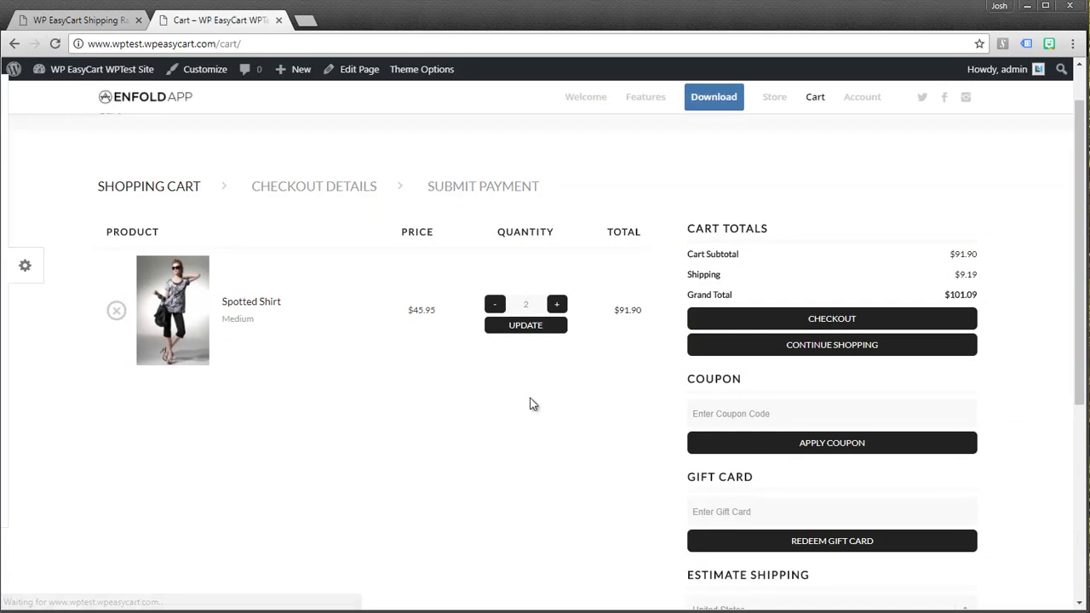
Save the Static Shipping Method and confirm $7.95 Ground Delivery shipping, $99.85 total
left_click(102, 22)
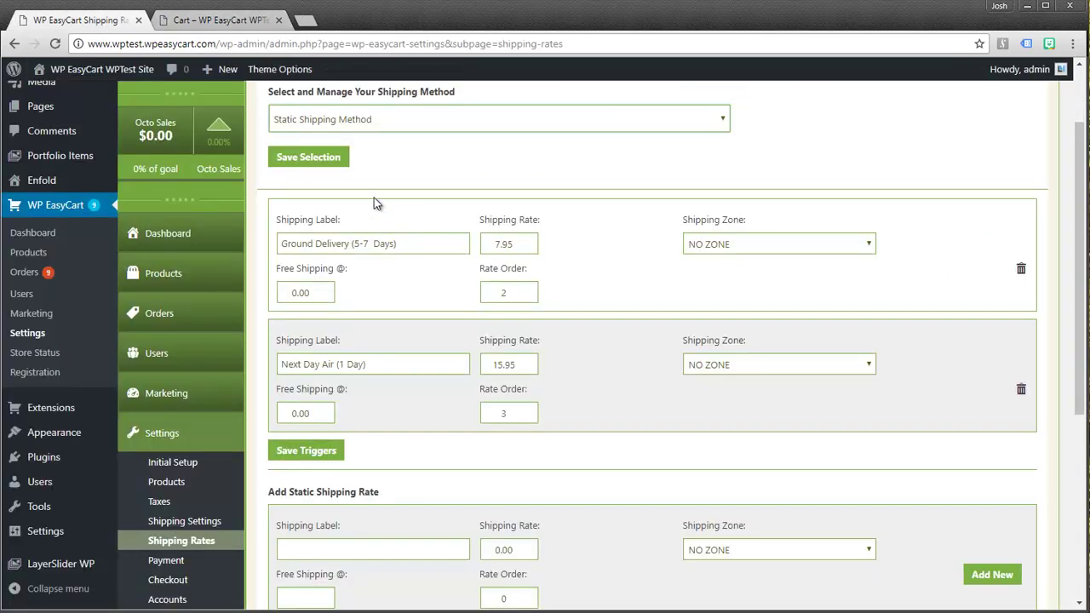
left_click(310, 158)
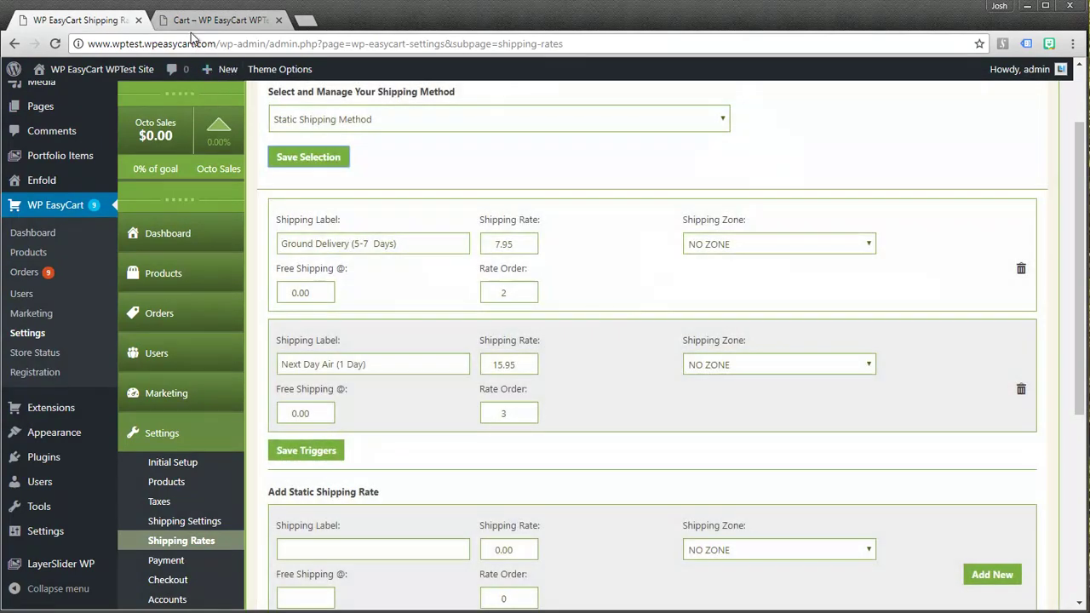
left_click(189, 22)
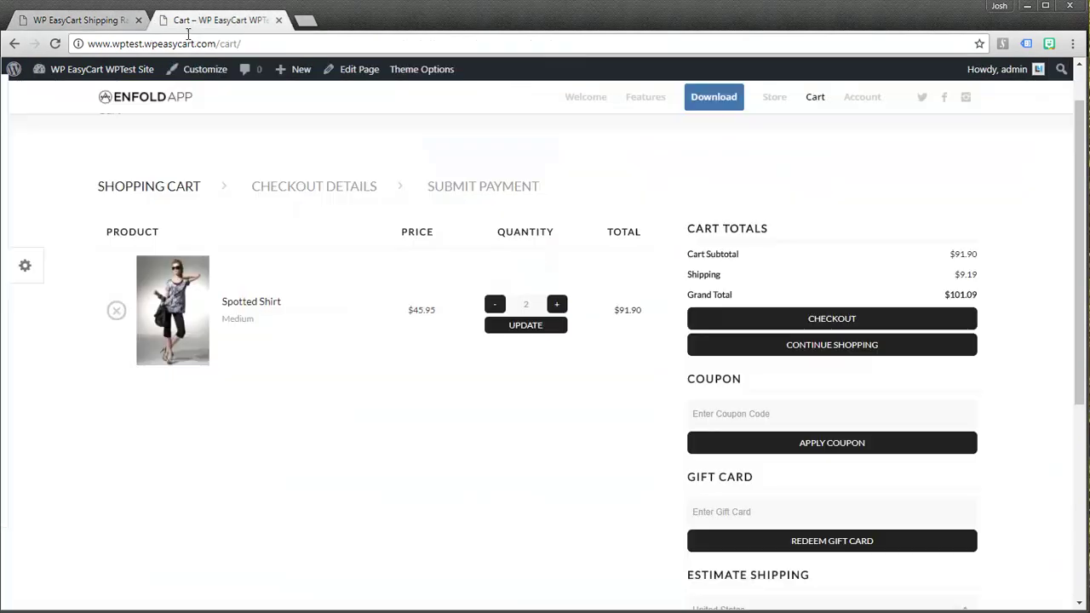
left_click(55, 44)
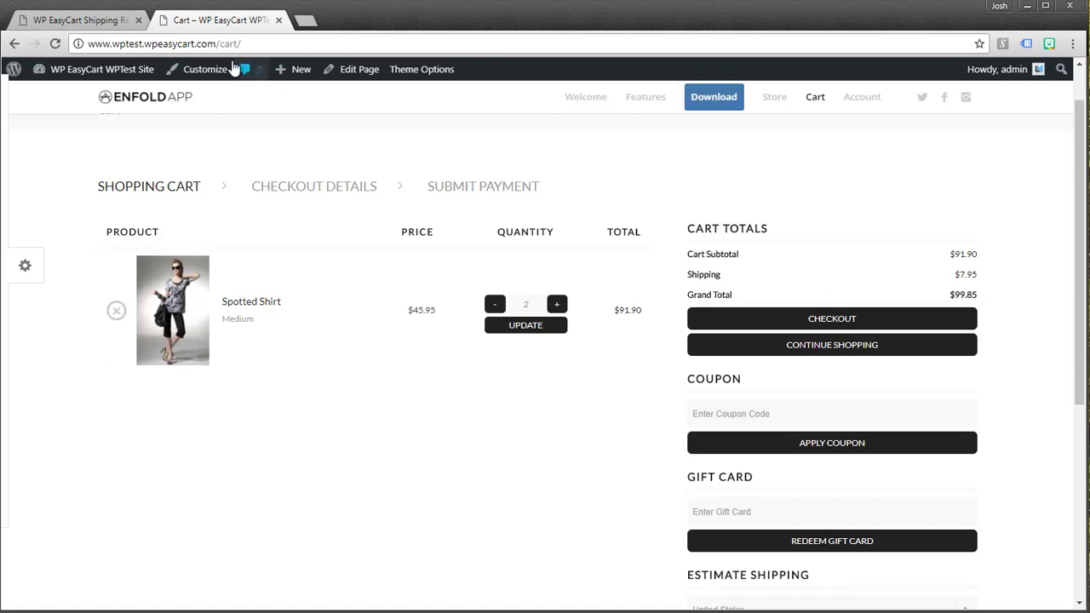
left_click(107, 23)
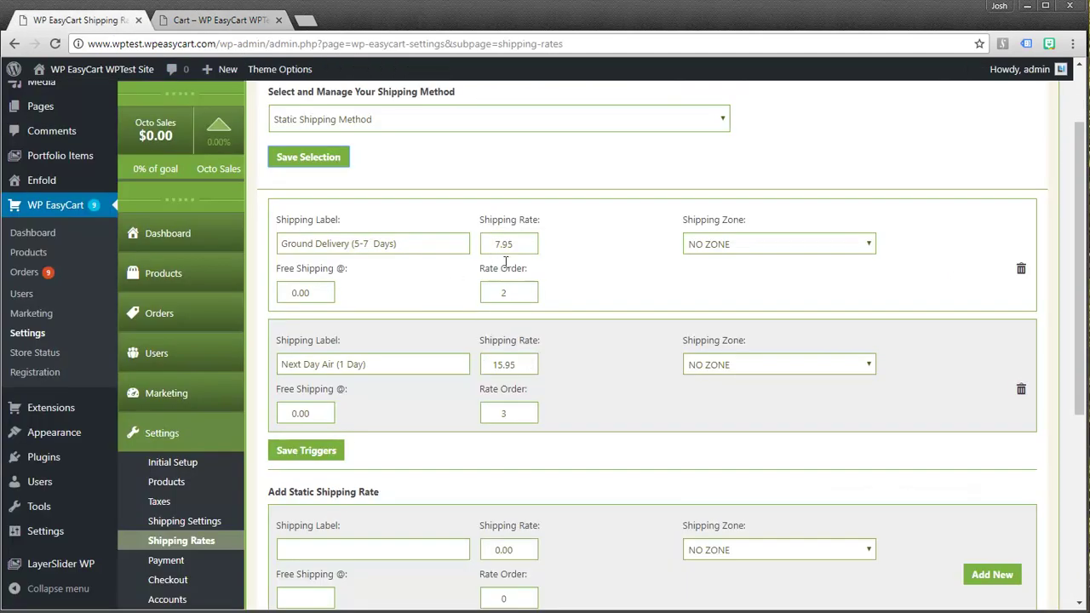
left_click(220, 22)
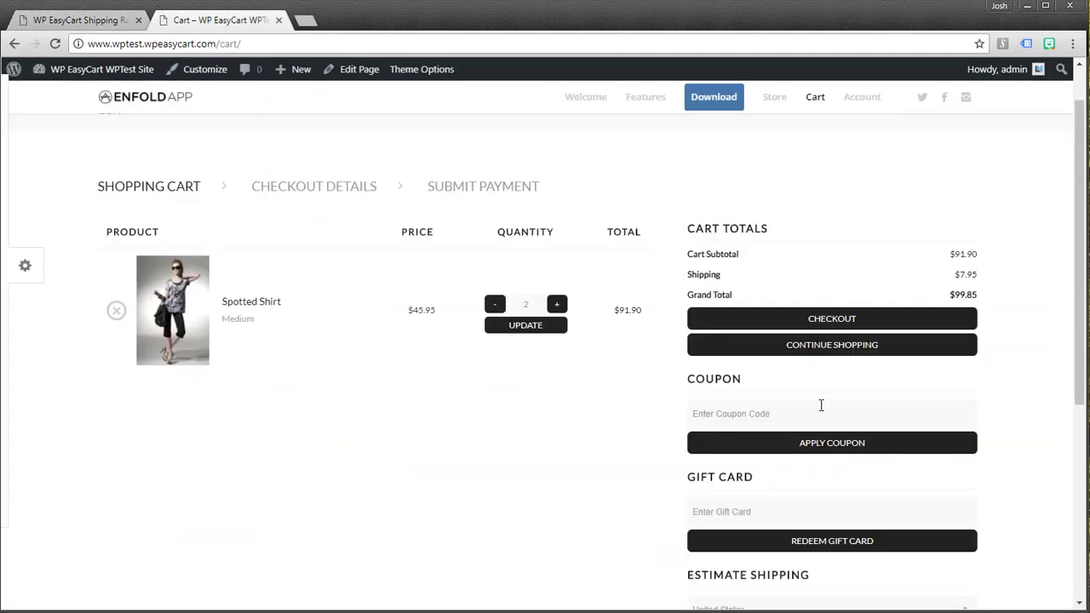
left_click(832, 325)
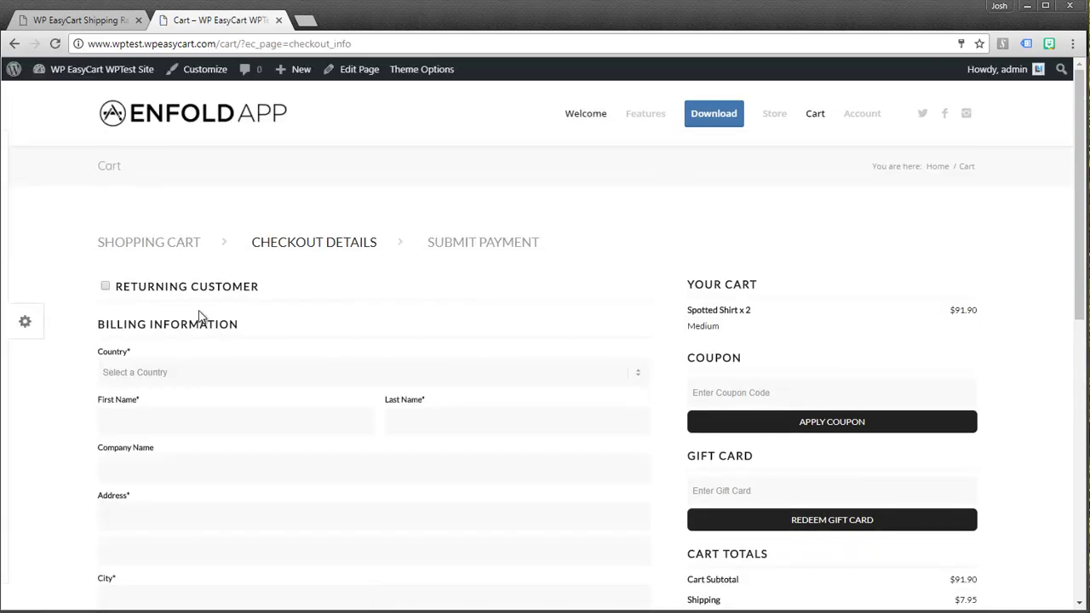
left_click(105, 287)
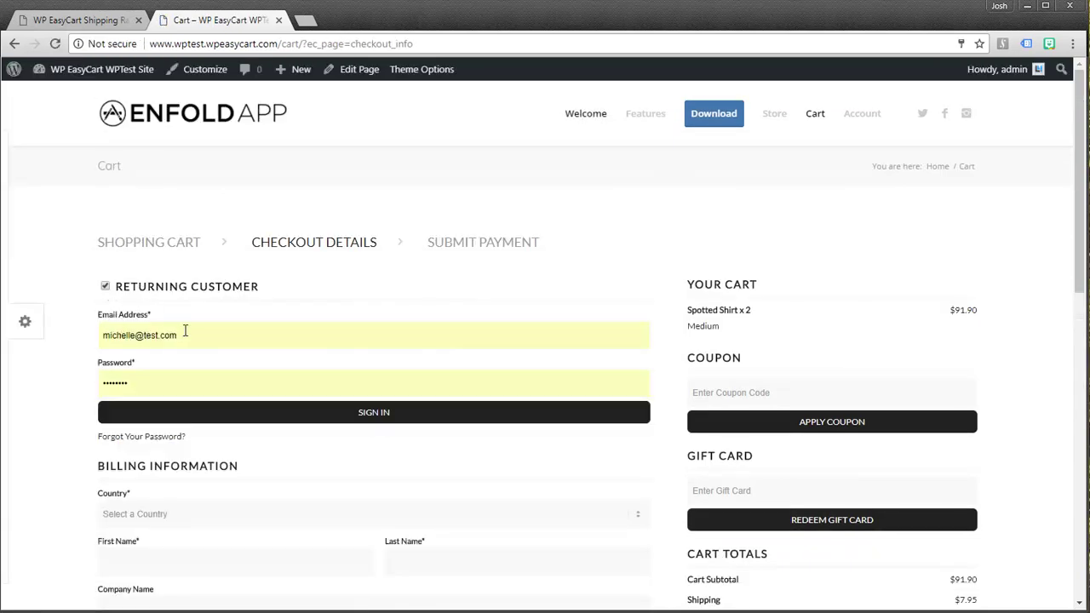
left_click(373, 422)
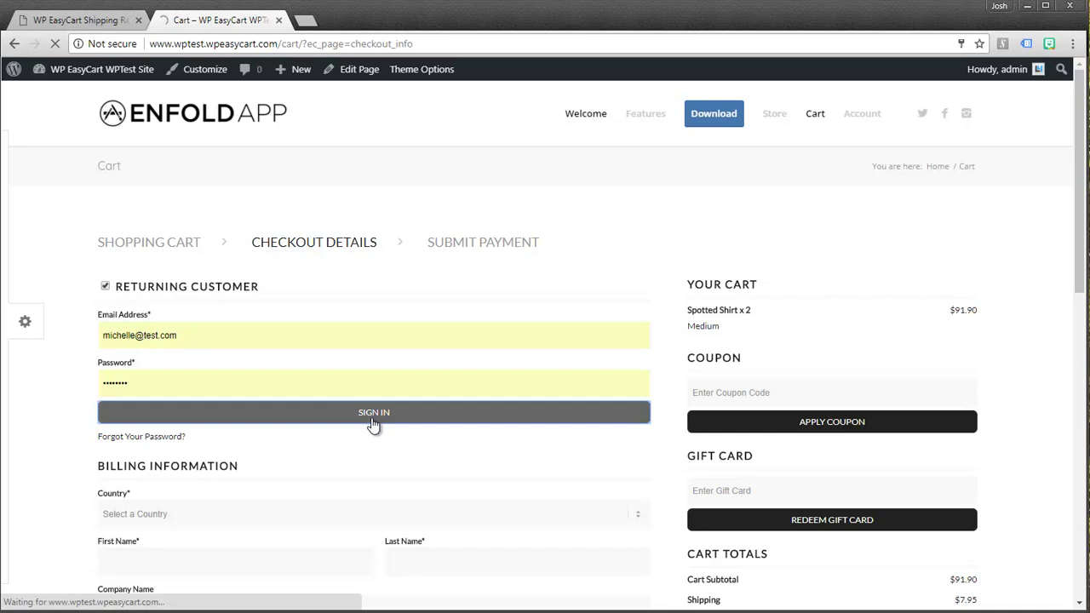
scroll(391, 411, "down", 2)
scroll(392, 411, "down", 1)
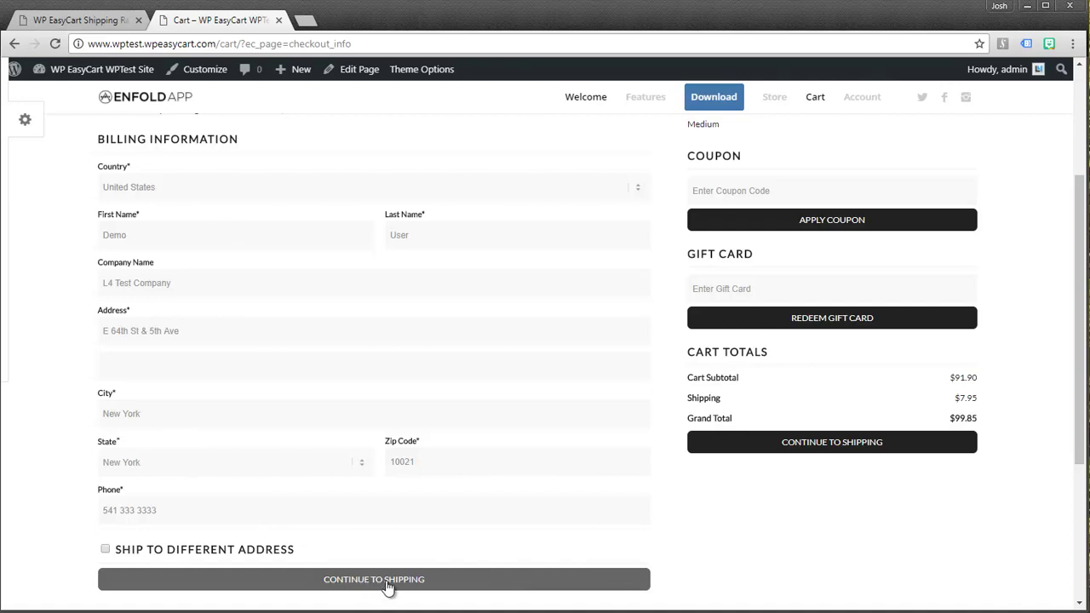
left_click(386, 583)
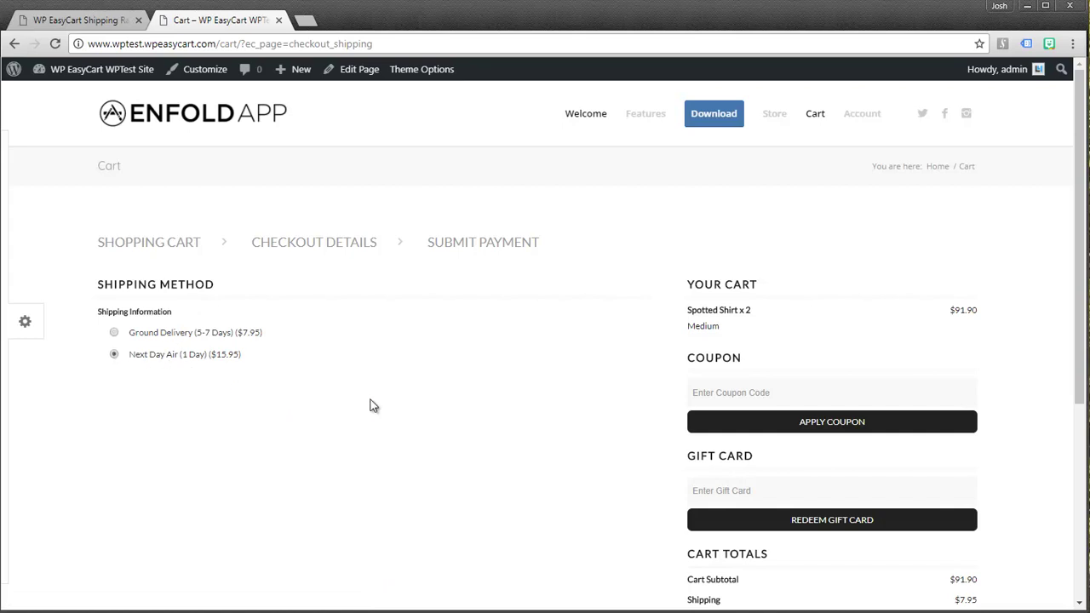
scroll(851, 516, "down", 1)
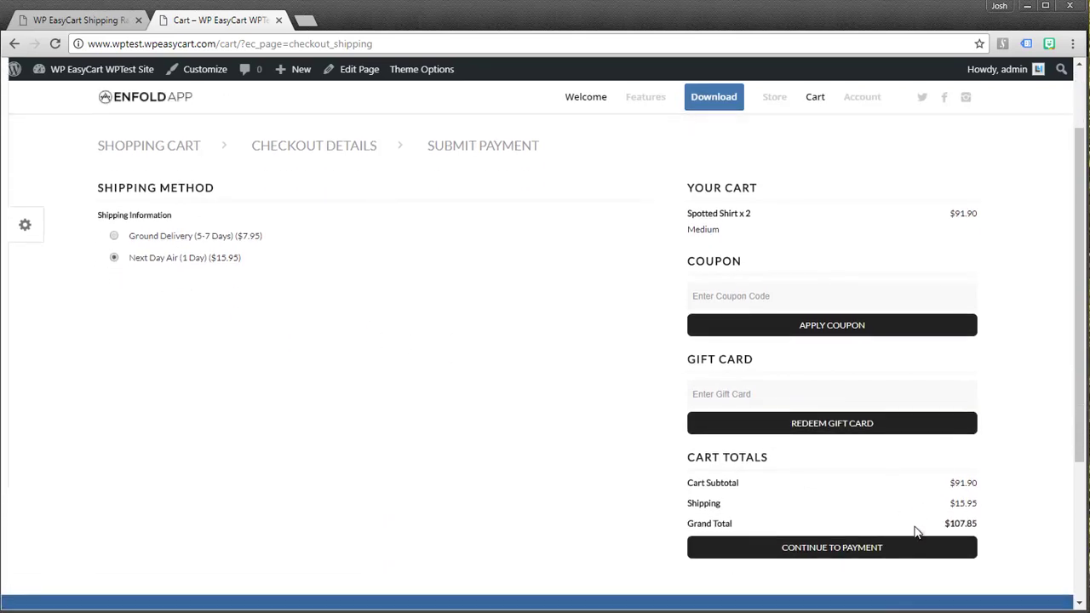
left_click(115, 236)
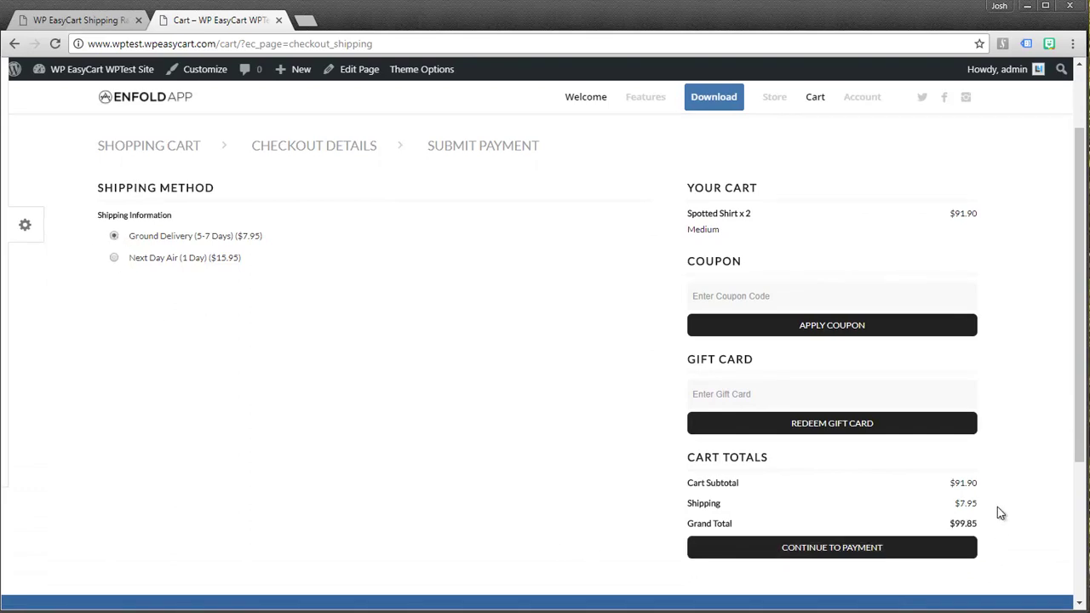
key("alt+Left")
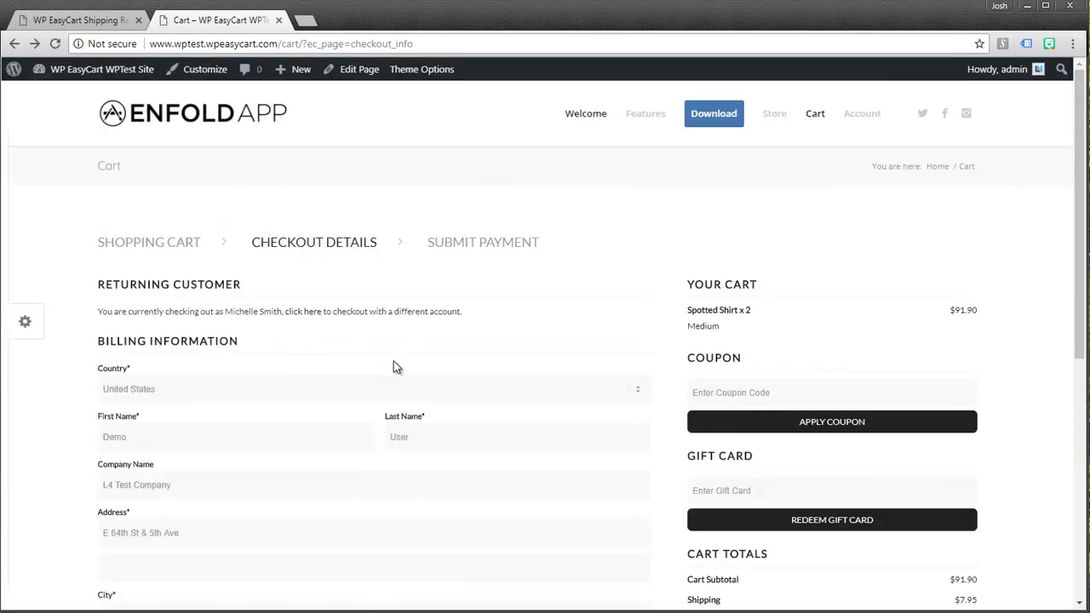
key("alt+Left")
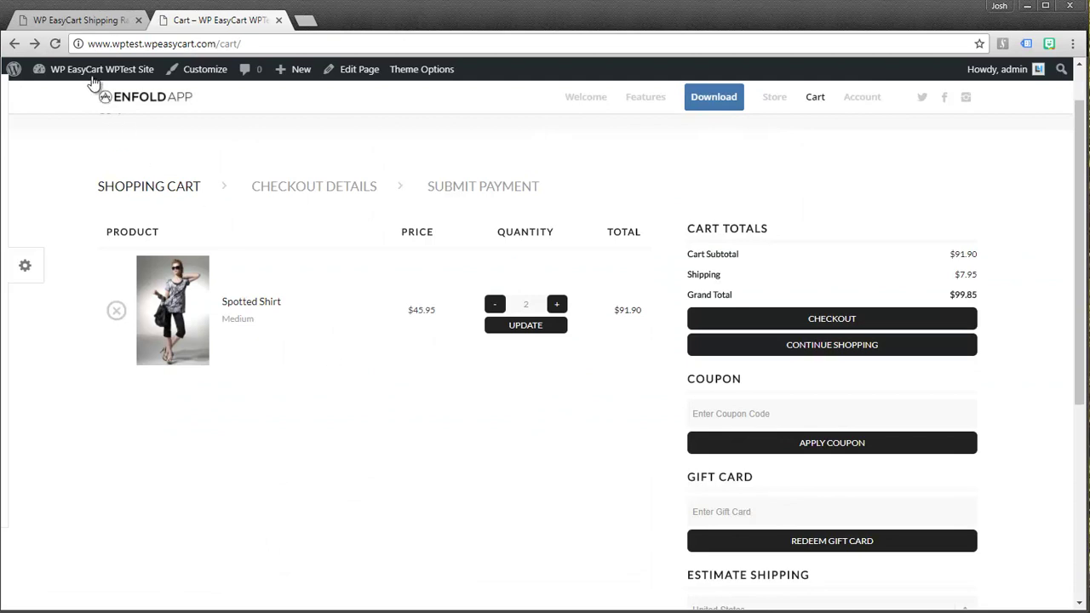
Choose Live Shipping Rates in the Shipping Method dropdown and save the selection
left_click(54, 44)
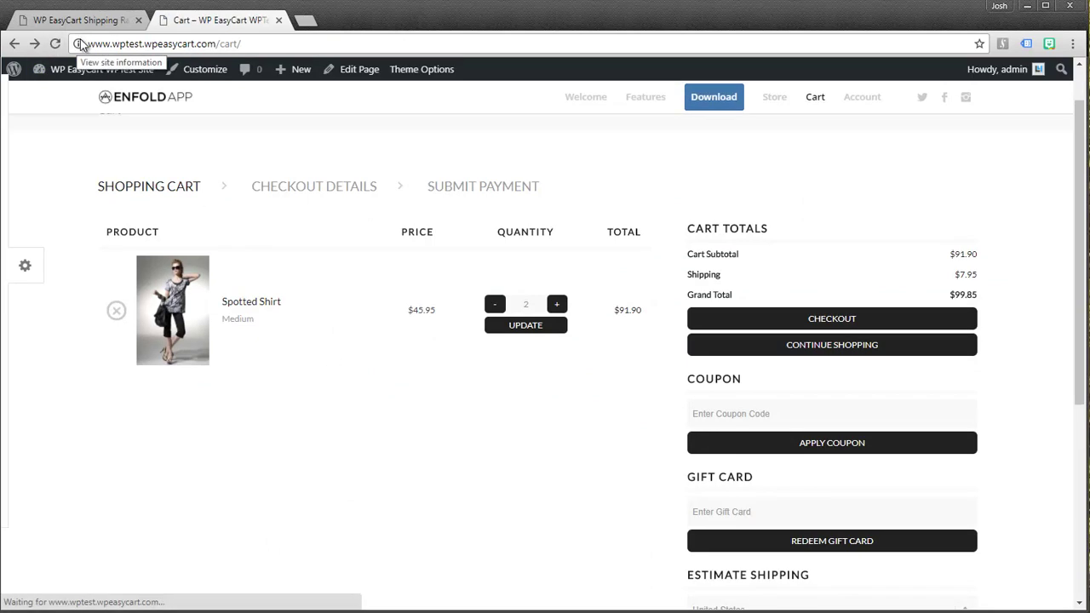
left_click(93, 22)
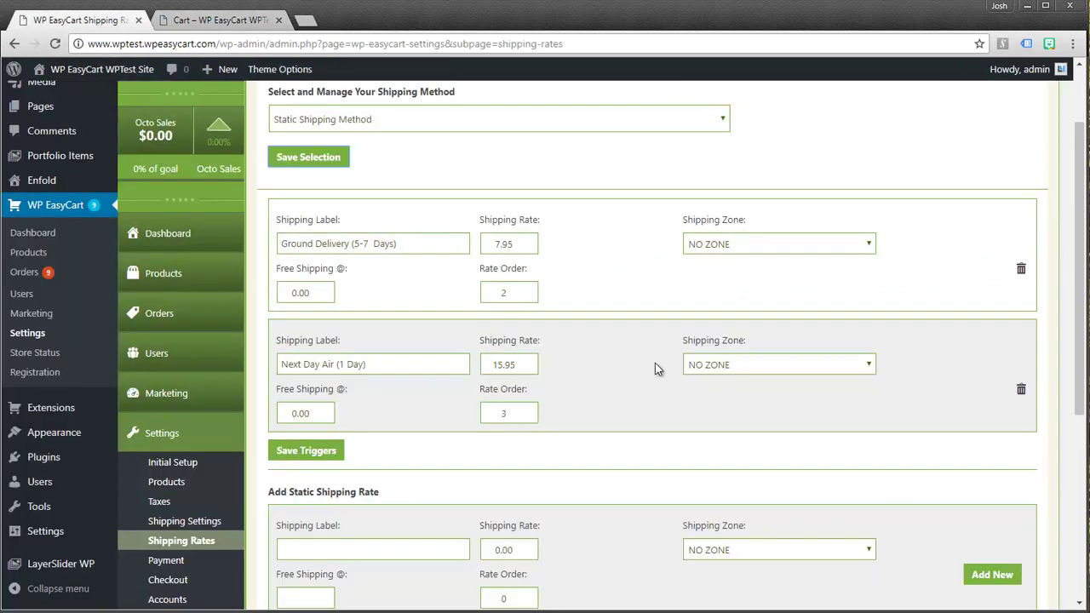
scroll(360, 213, "up", 2)
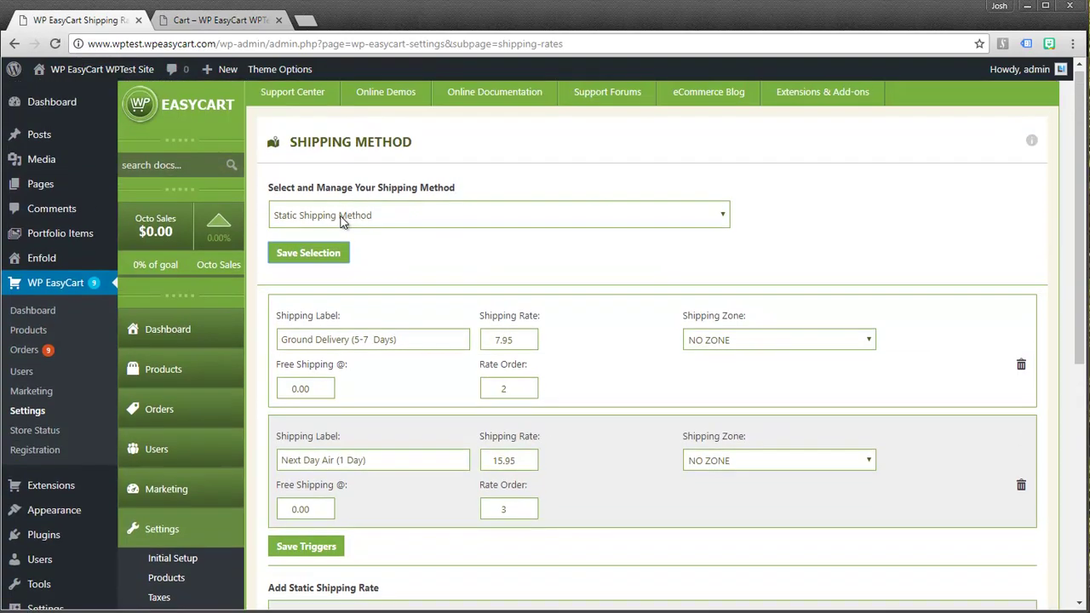
left_click(345, 220)
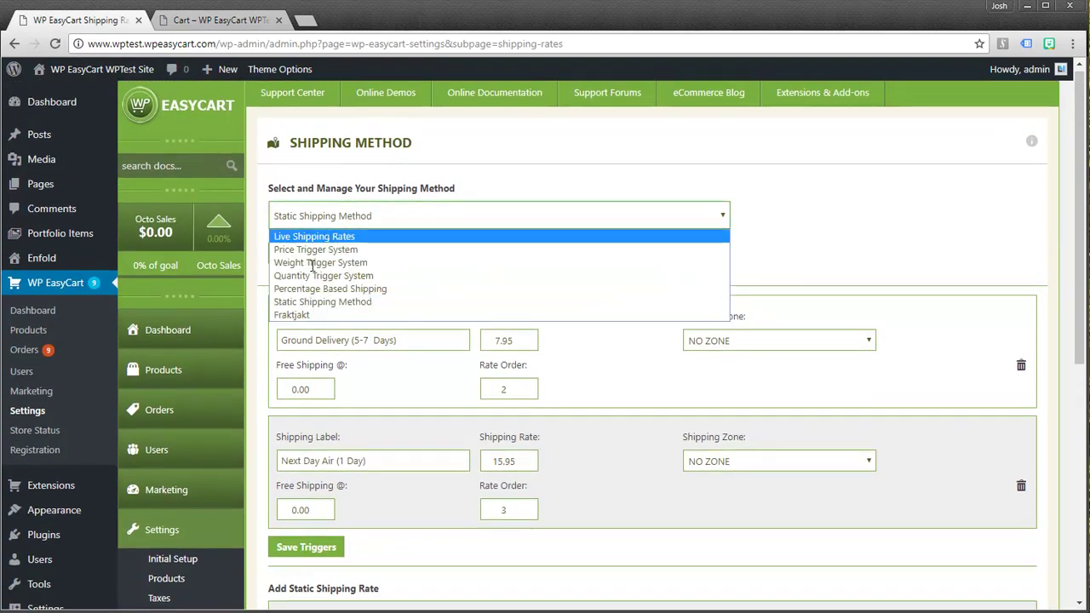
scroll(162, 532, "down", 1)
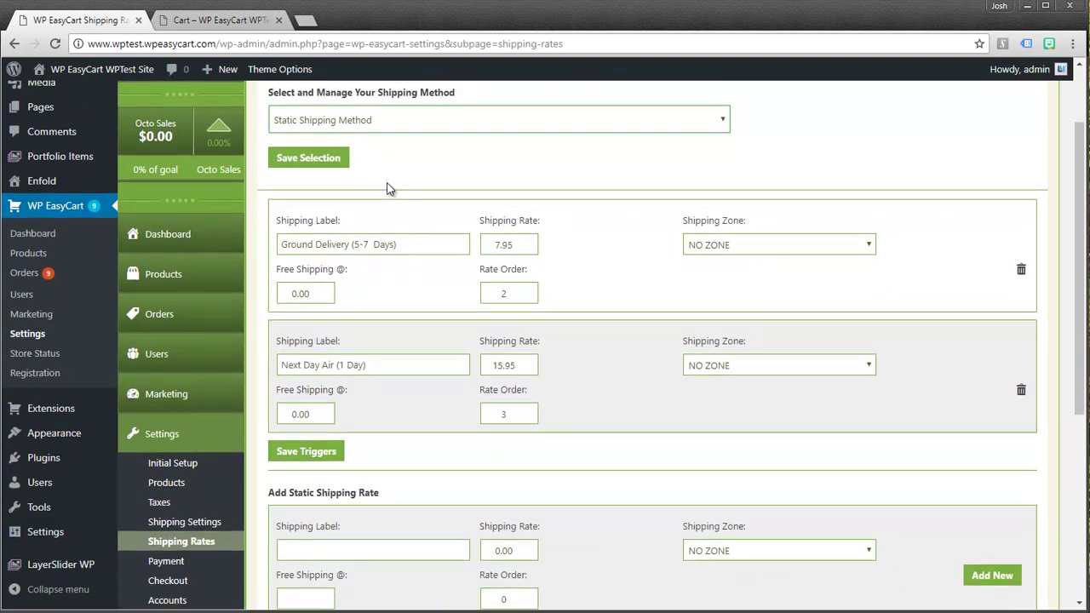
scroll(387, 187, "up", 1)
left_click(387, 143)
left_click(328, 159)
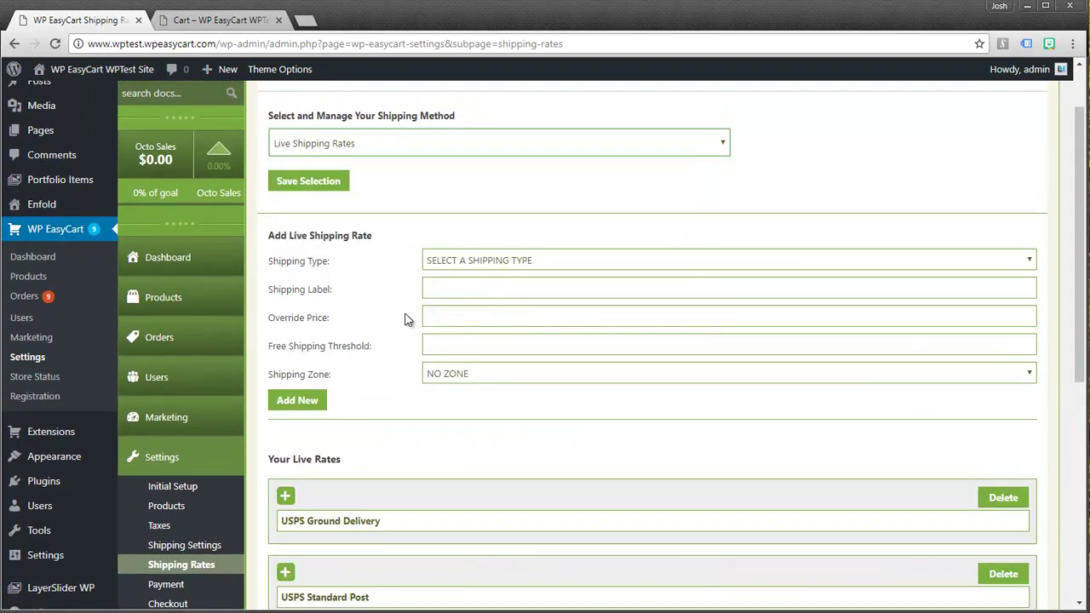
left_click(306, 183)
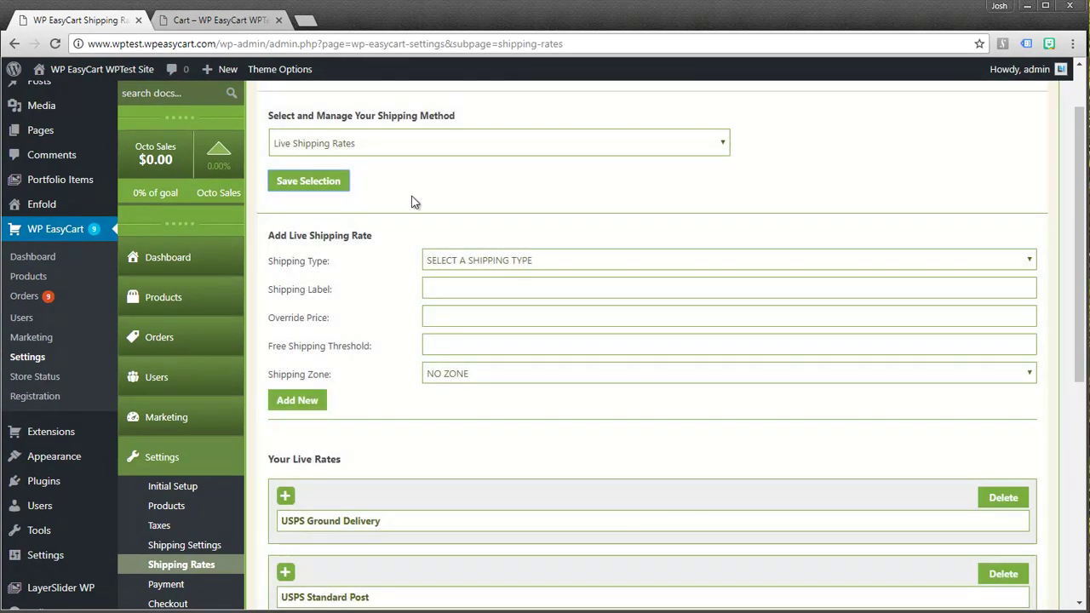
Add a UPS THREE-DAY SELECT live rate labelled 'UPS Three Day Select'
left_click(444, 259)
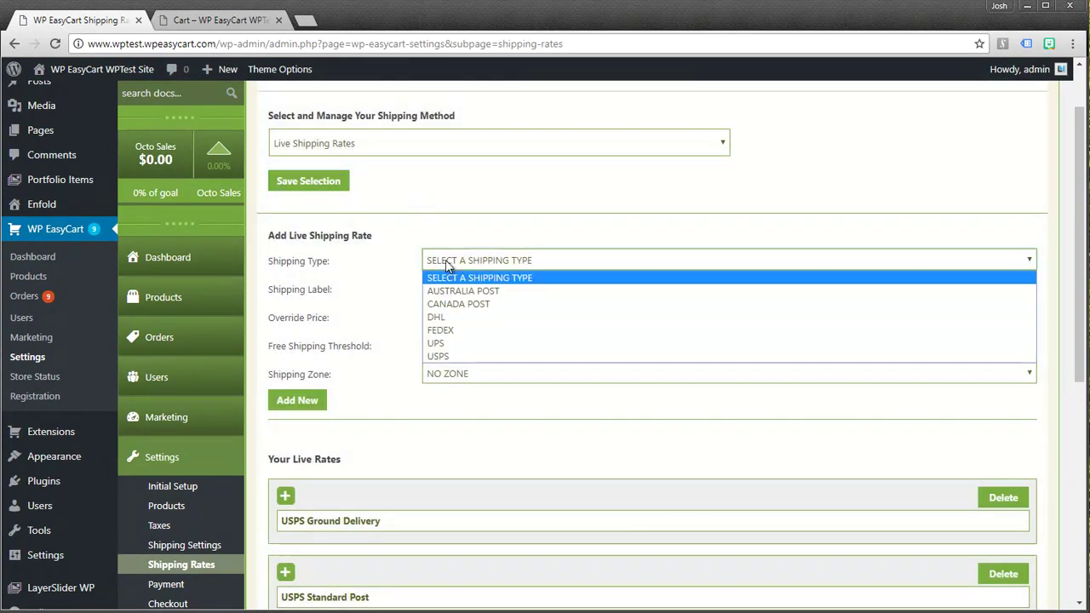
left_click(437, 343)
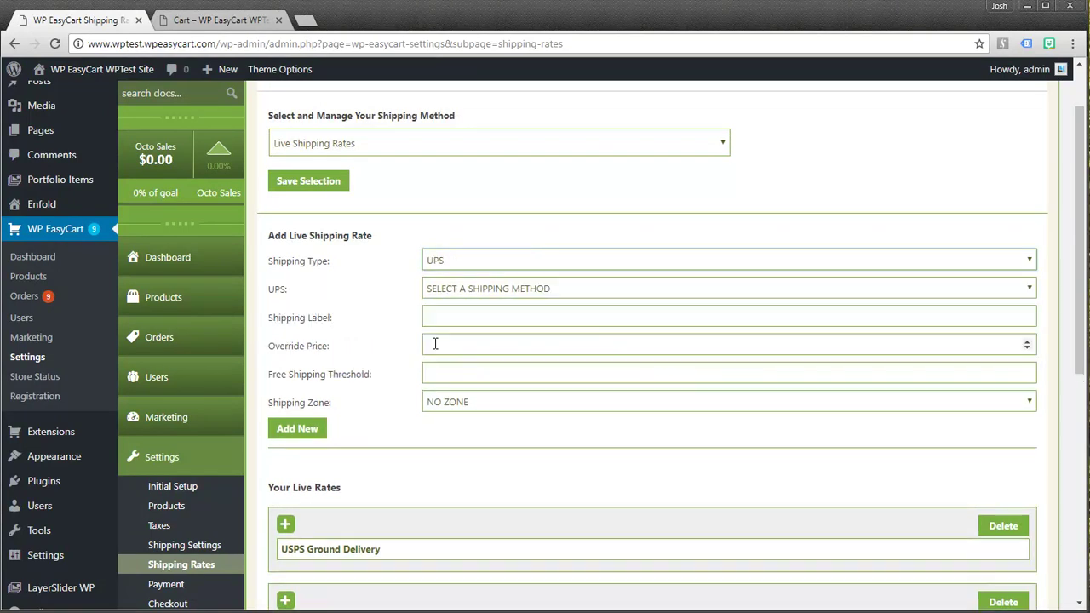
left_click(440, 289)
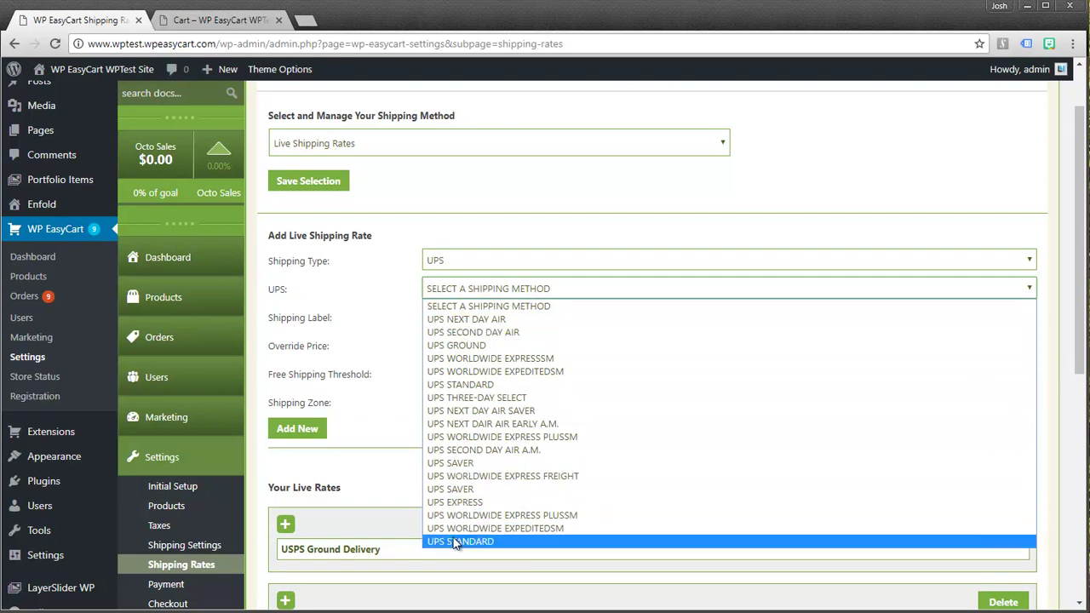
left_click(392, 309)
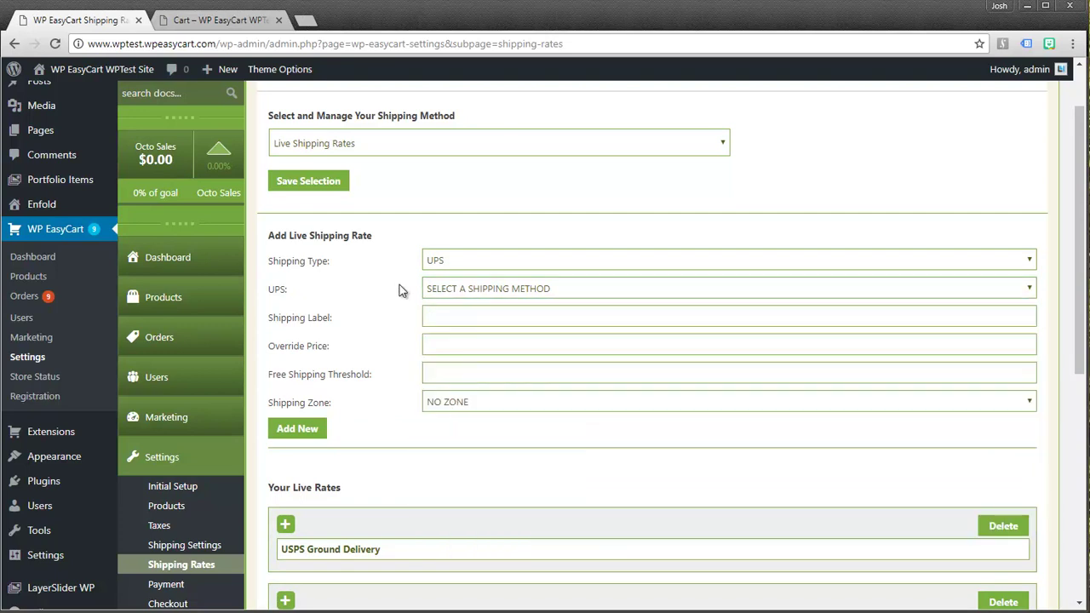
left_click(434, 287)
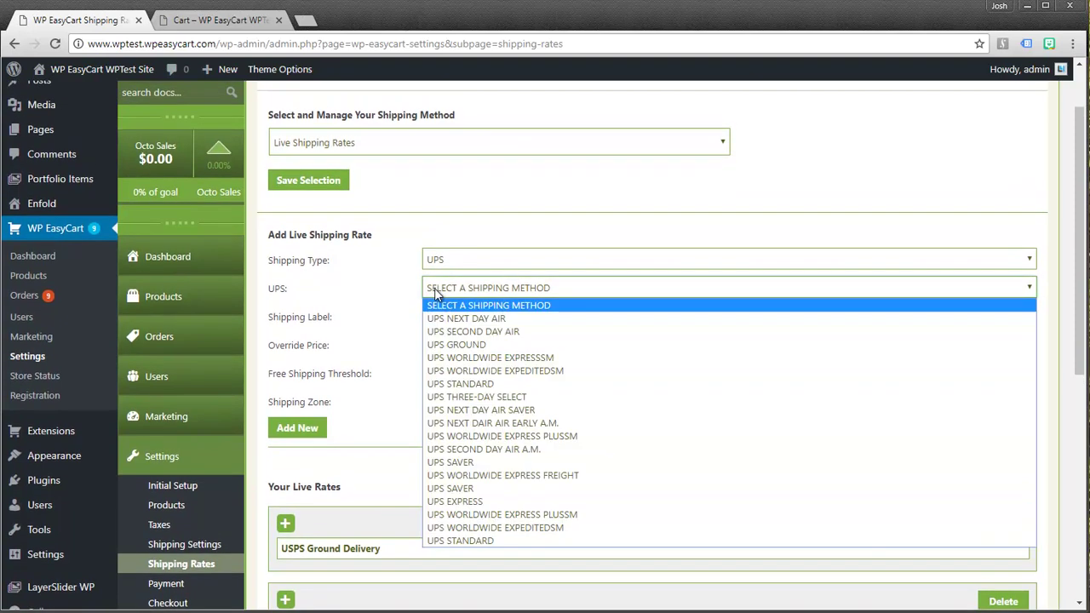
left_click(443, 398)
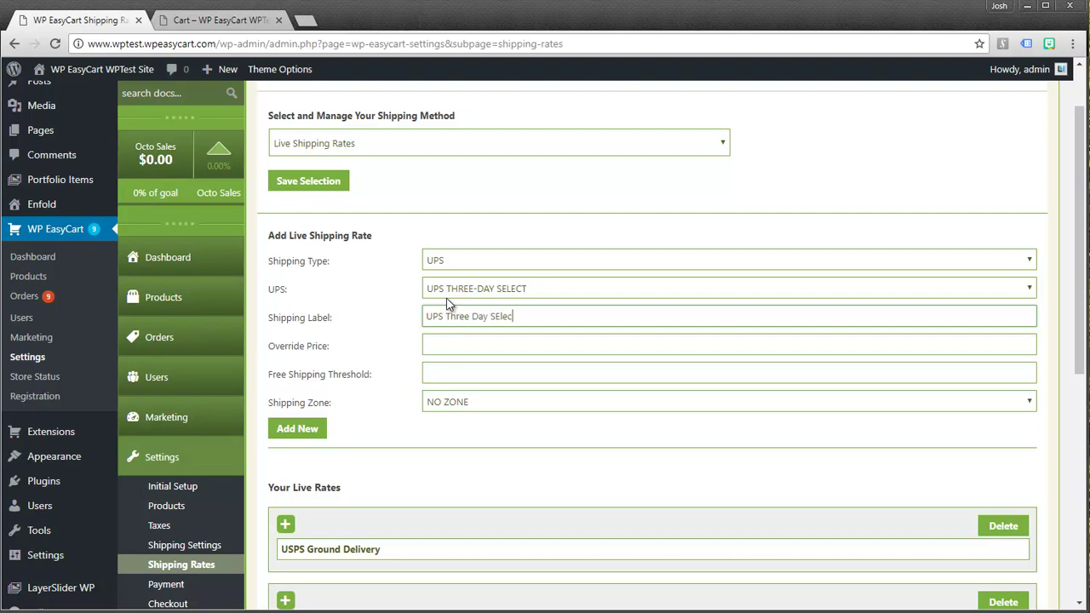
type("t")
left_click(439, 347)
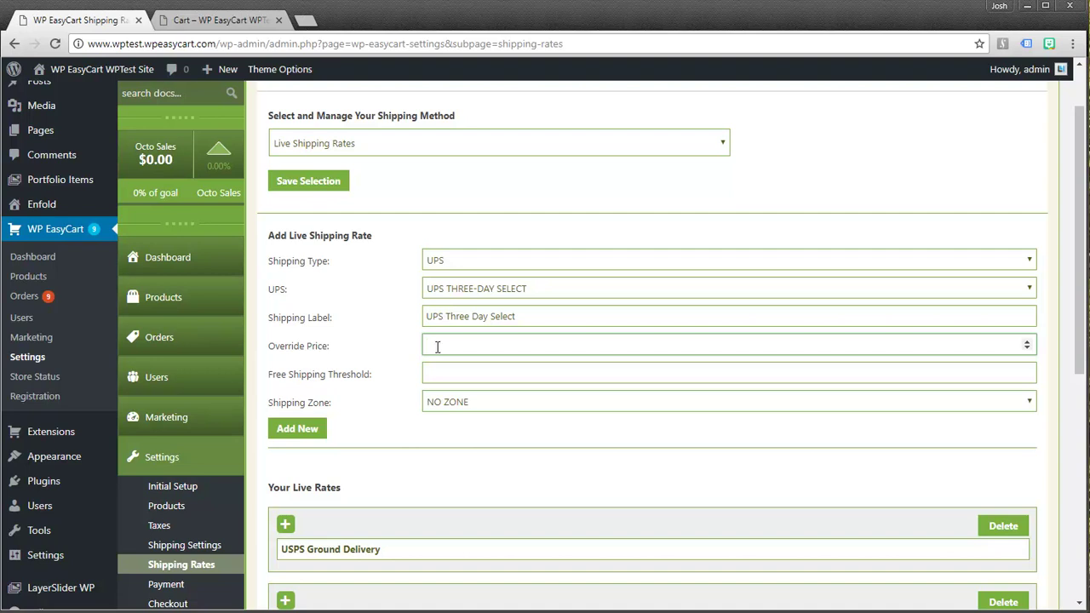
left_click(431, 374)
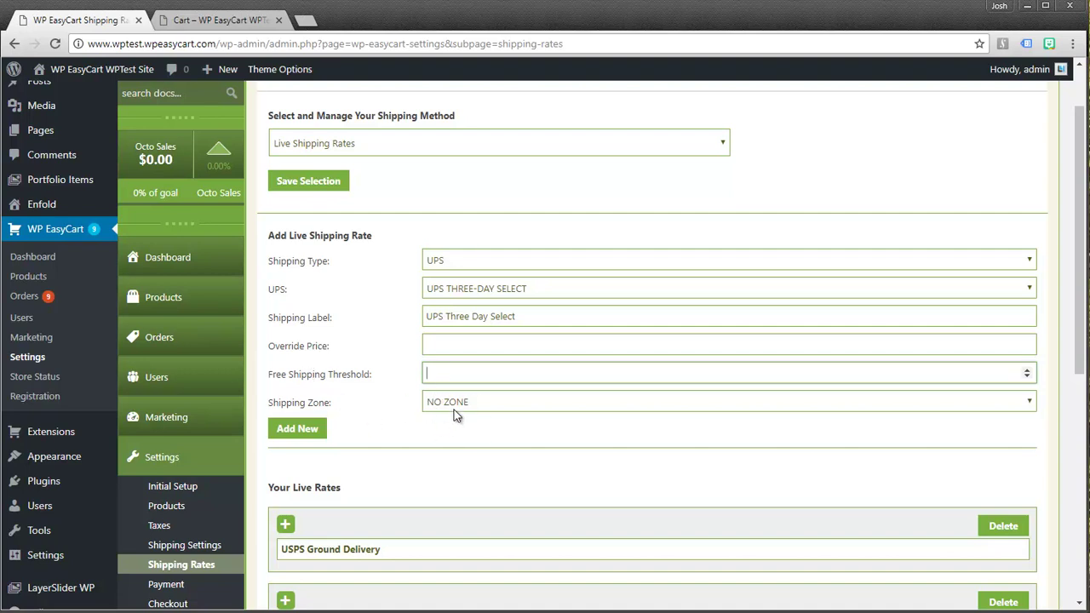
left_click(303, 425)
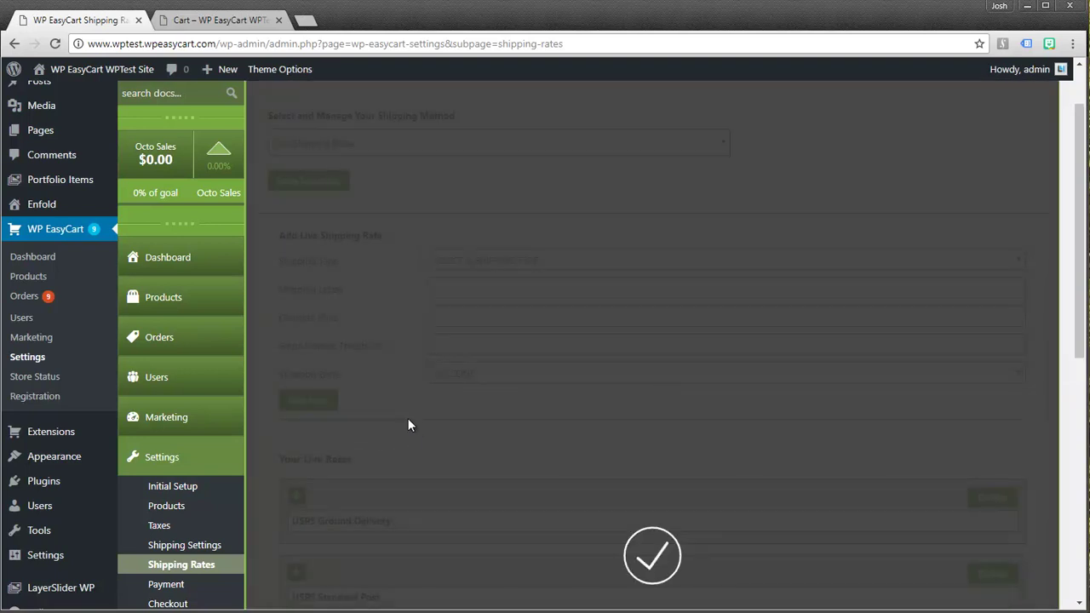
Review the USPS Ground Delivery and USPS Standard Post entries under Your Live Rates
scroll(411, 401, "down", 3)
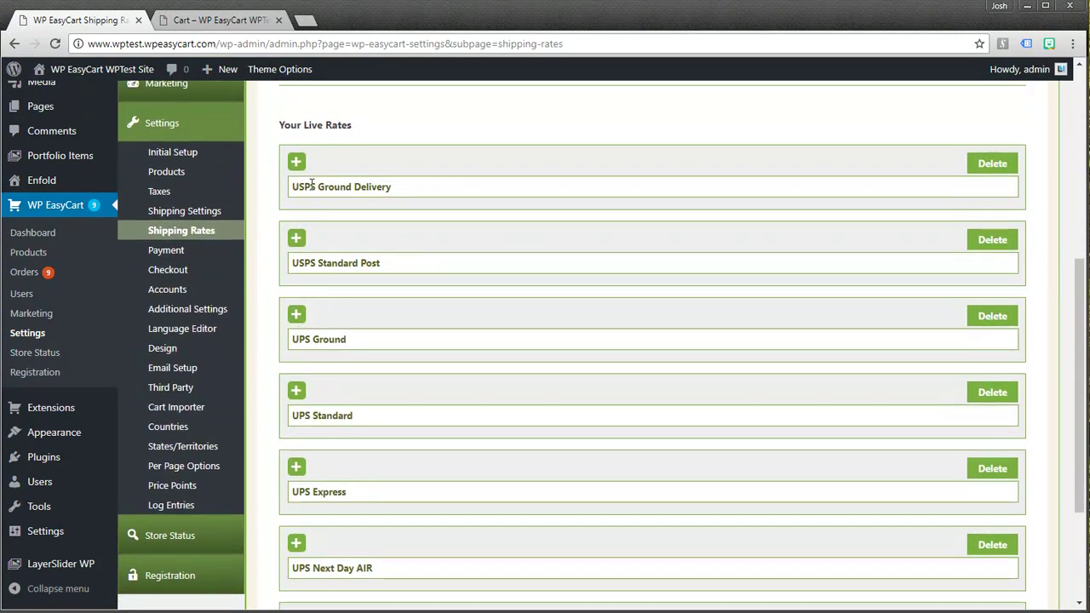
left_click(297, 163)
left_click(296, 164)
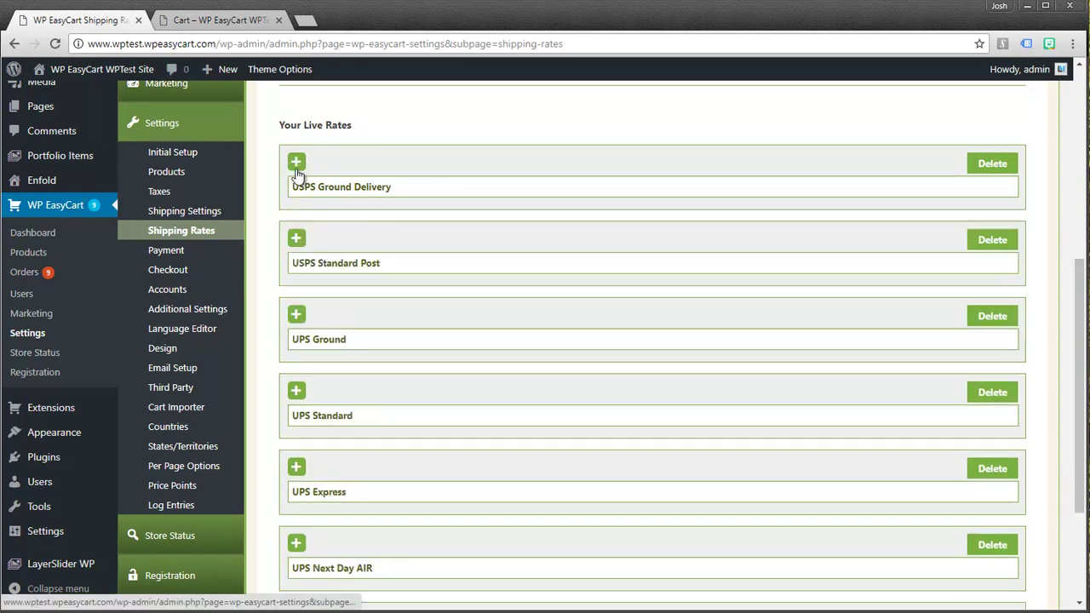
left_click(297, 238)
left_click(296, 237)
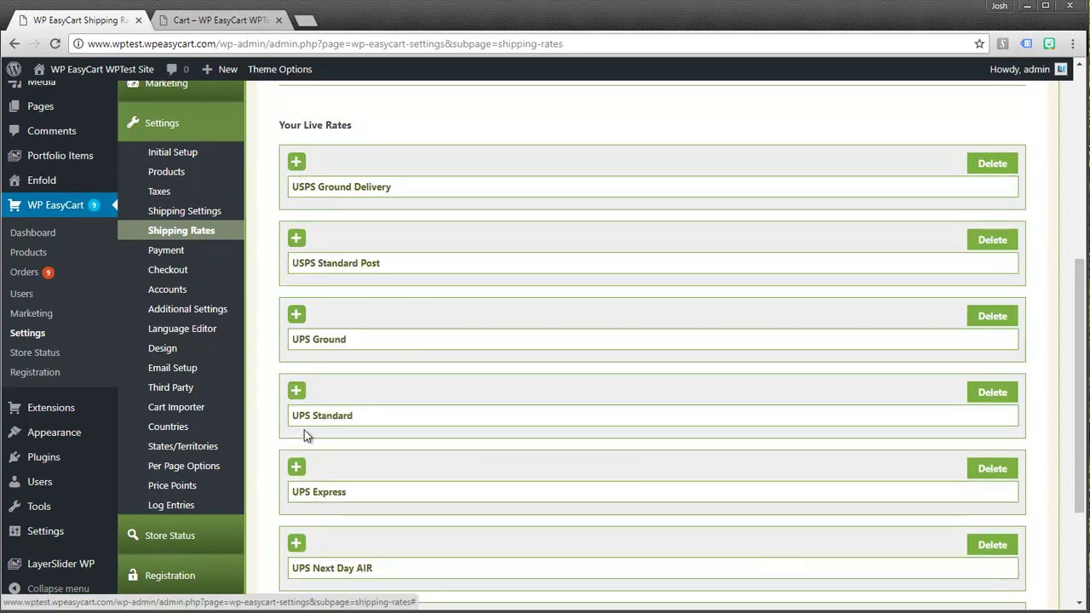
scroll(408, 308, "up", 5)
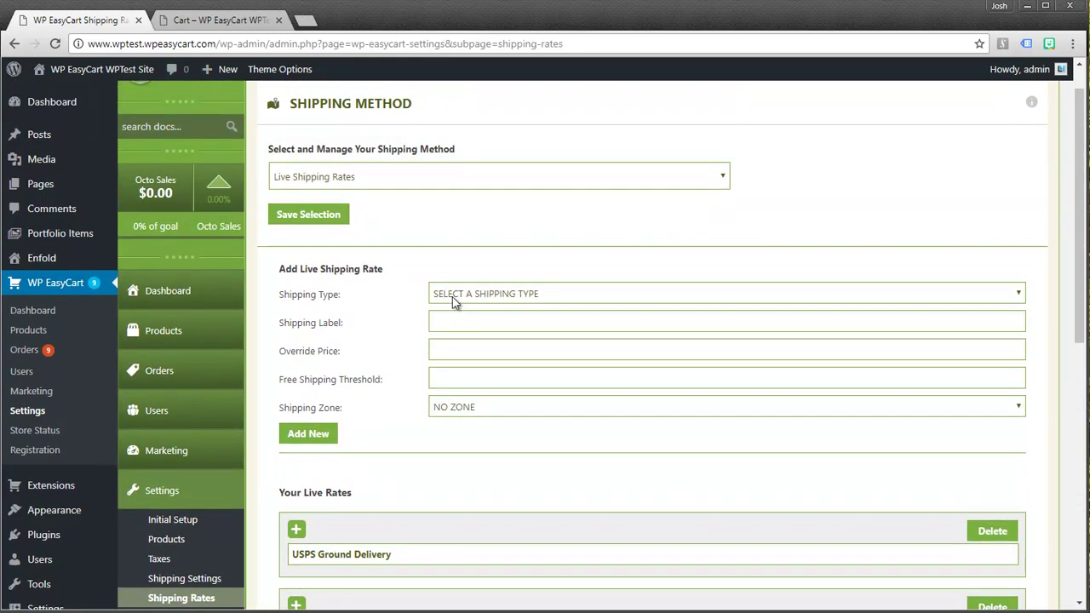
scroll(431, 378, "down", 3)
scroll(392, 383, "down", 1)
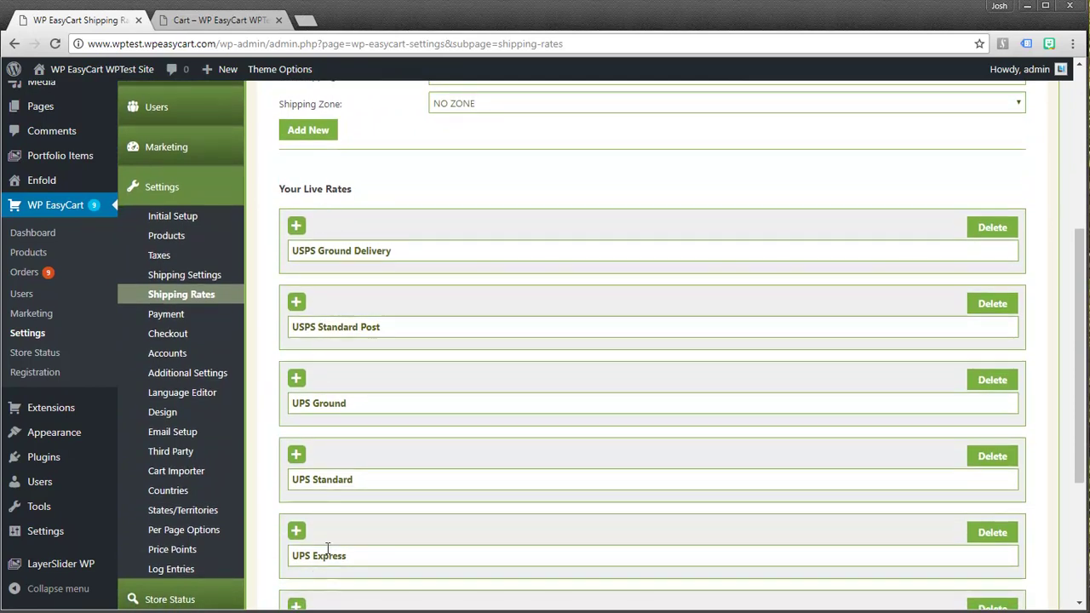
scroll(323, 550, "down", 1)
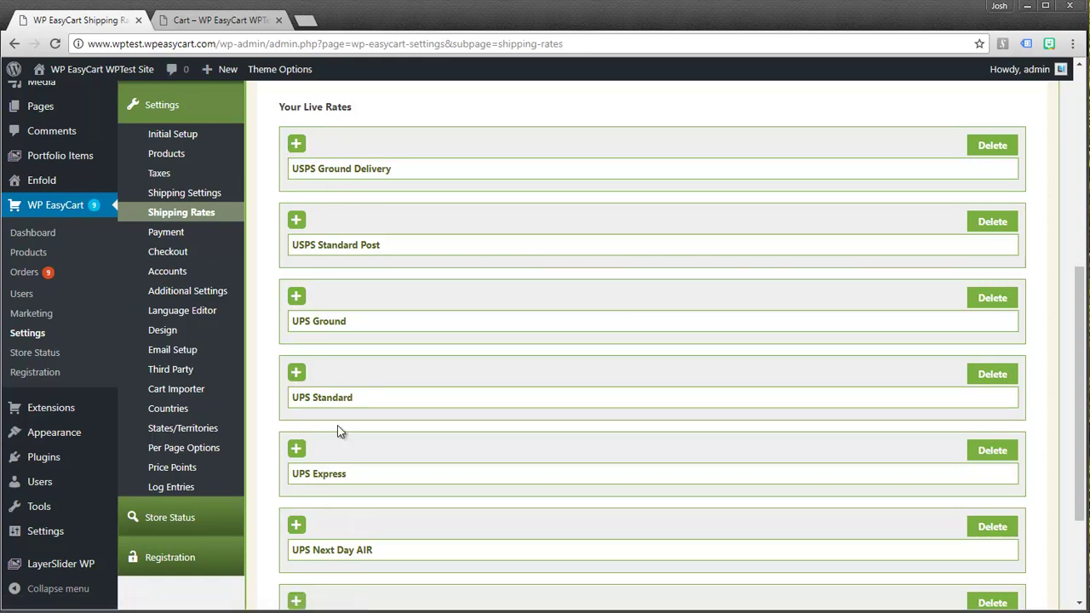
Keep Live Shipping Rates saved as the method and bring up the storefront cart
scroll(337, 166, "up", 4)
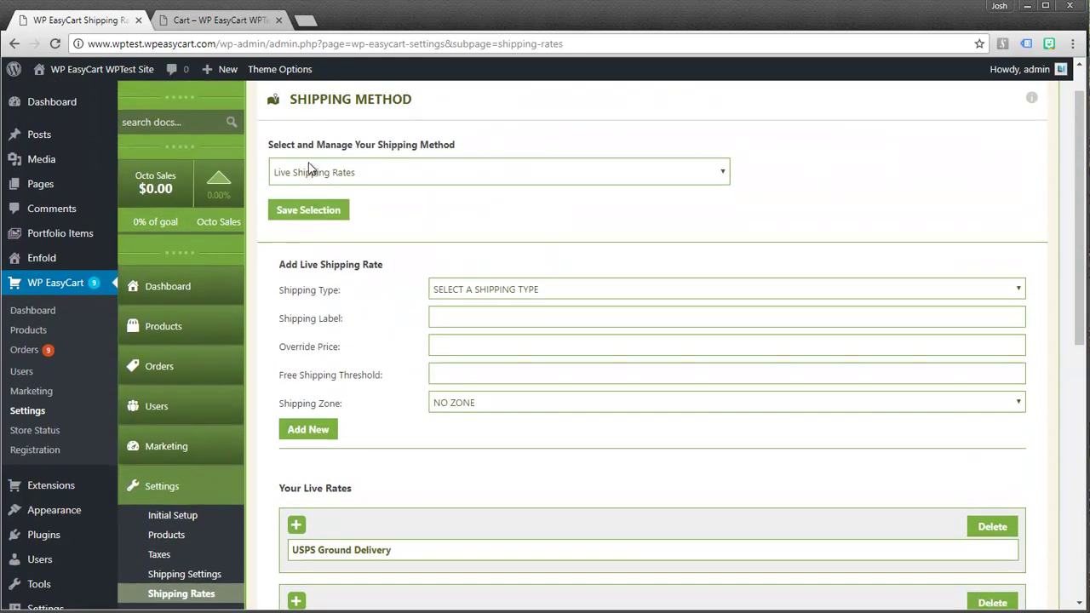
left_click(304, 208)
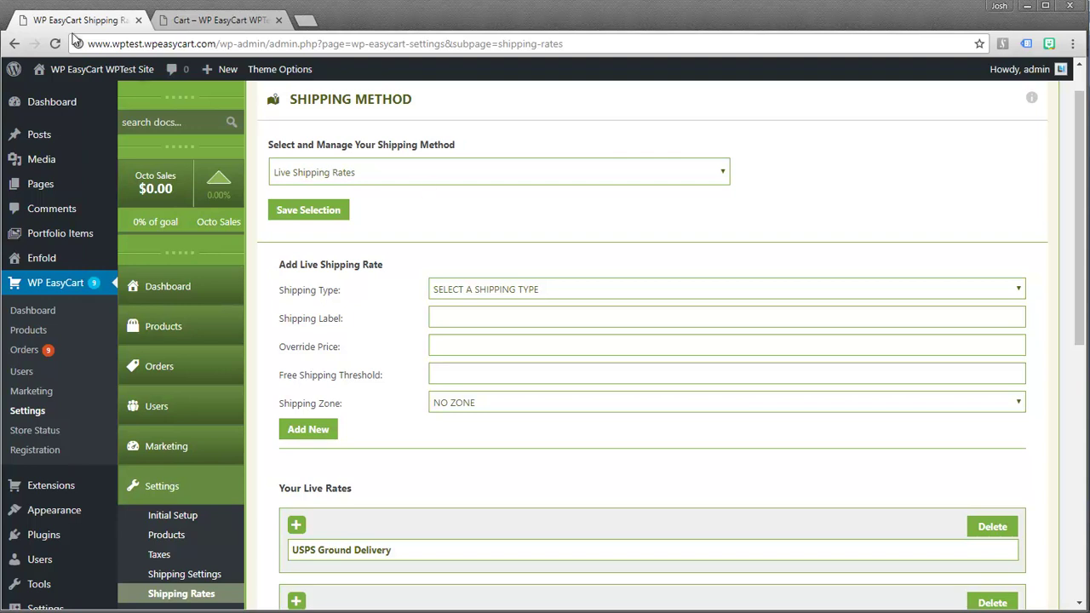
left_click(193, 24)
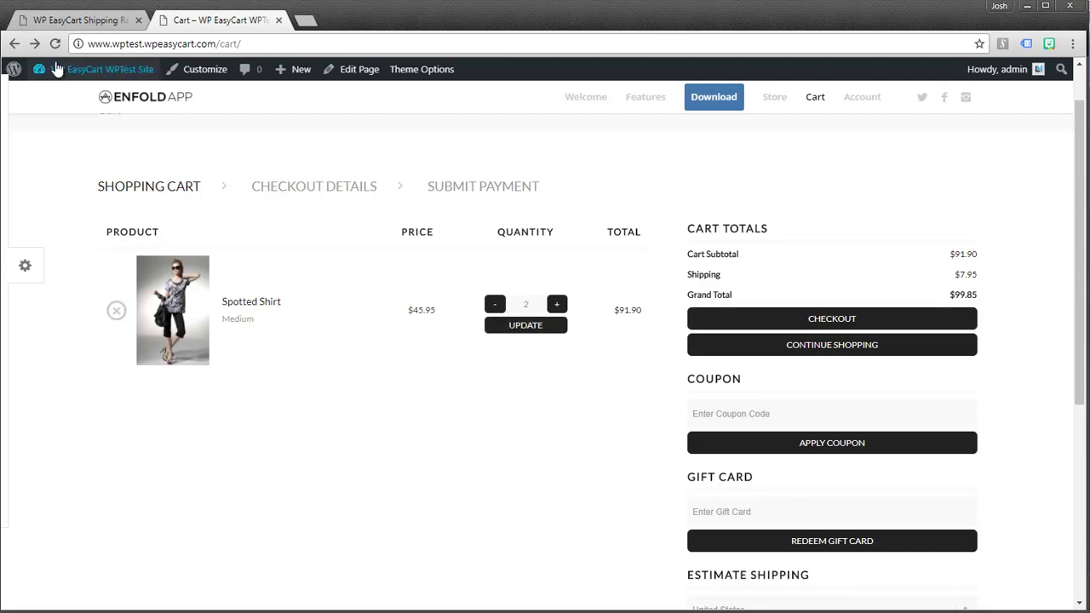
Reload the cart and proceed through checkout to the shipping step
left_click(55, 44)
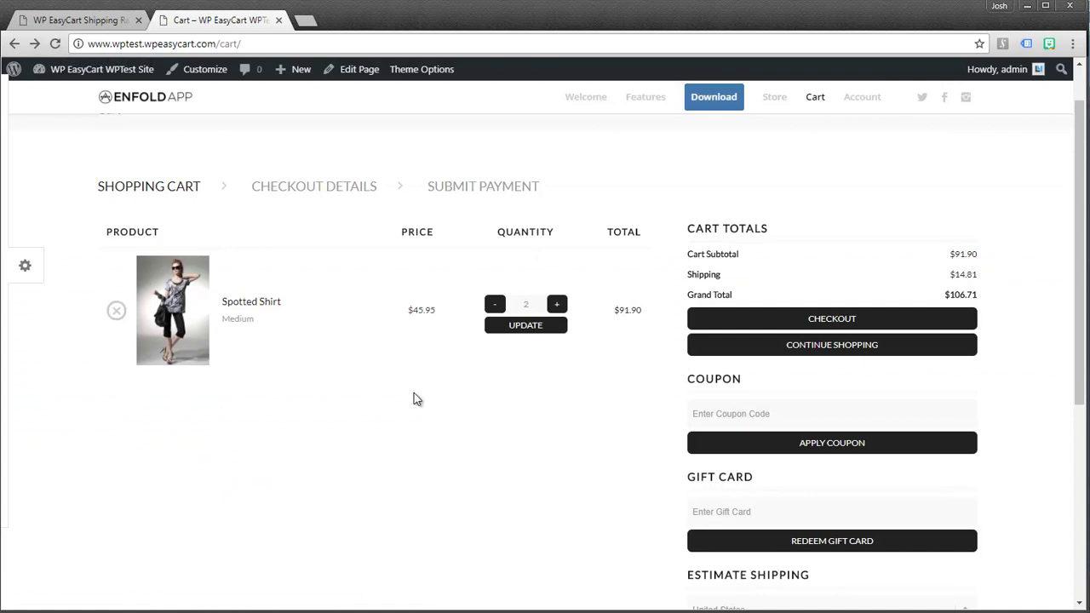
scroll(671, 413, "down", 2)
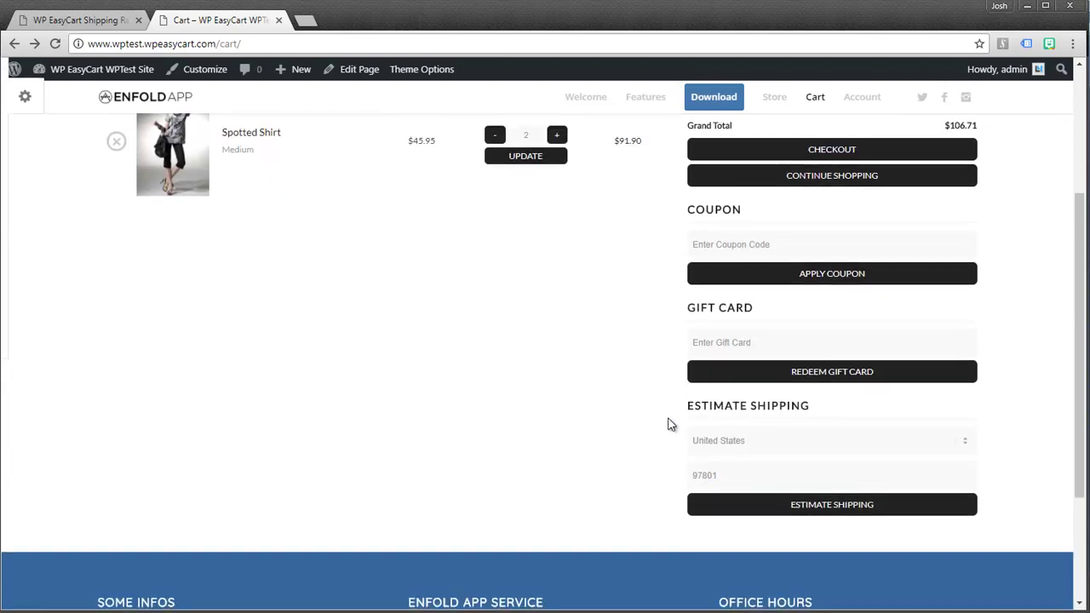
scroll(745, 396, "up", 2)
scroll(743, 394, "up", 1)
left_click(802, 382)
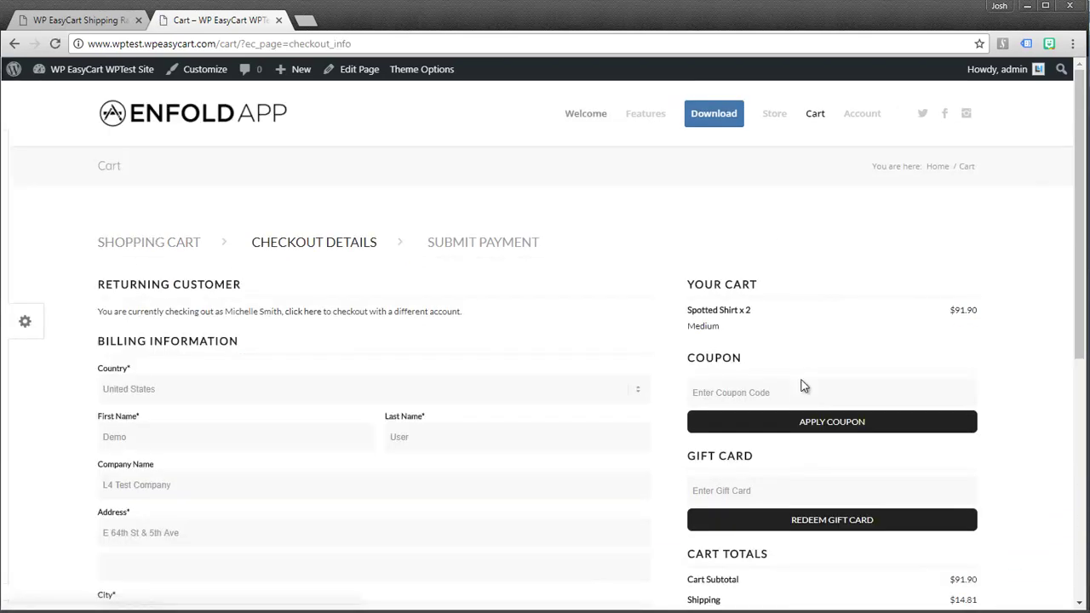
scroll(537, 389, "down", 4)
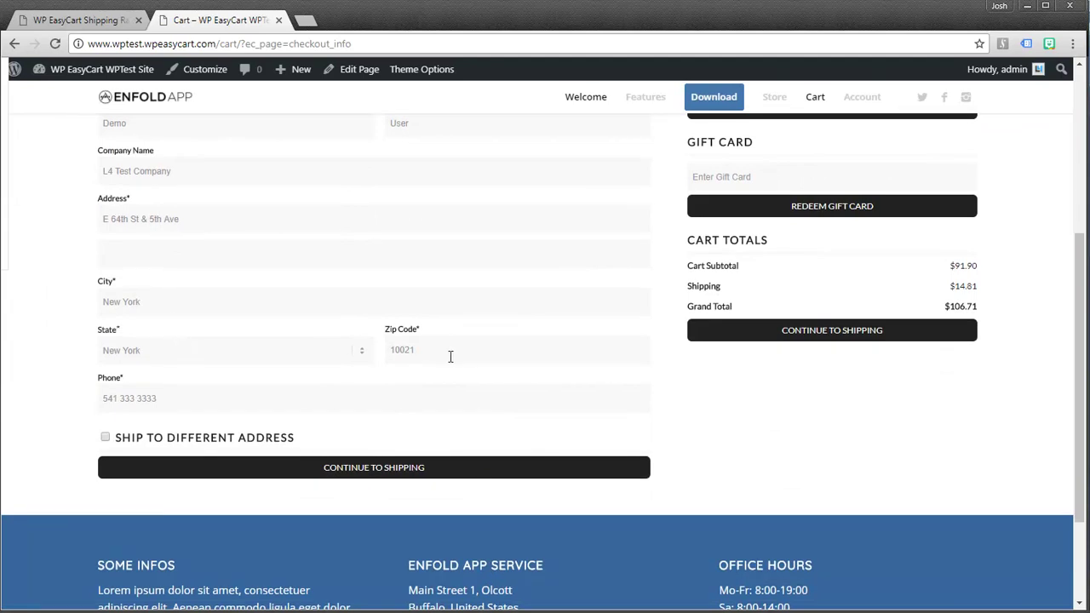
left_click(402, 465)
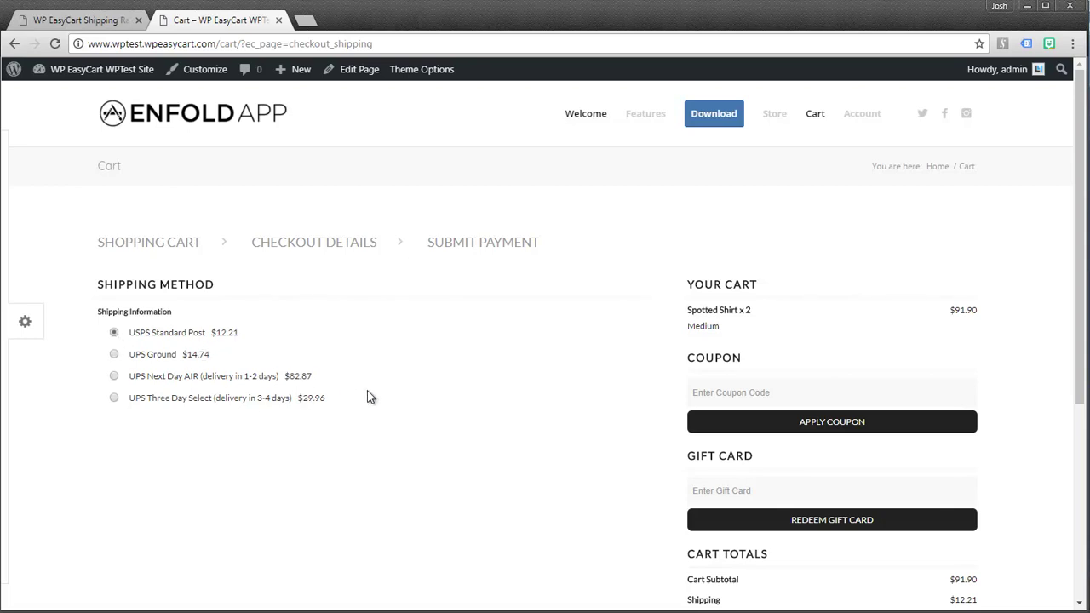
At the payment step, switch the order to UPS Ground shipping, totaling $106.64
scroll(662, 421, "down", 2)
scroll(666, 428, "down", 2)
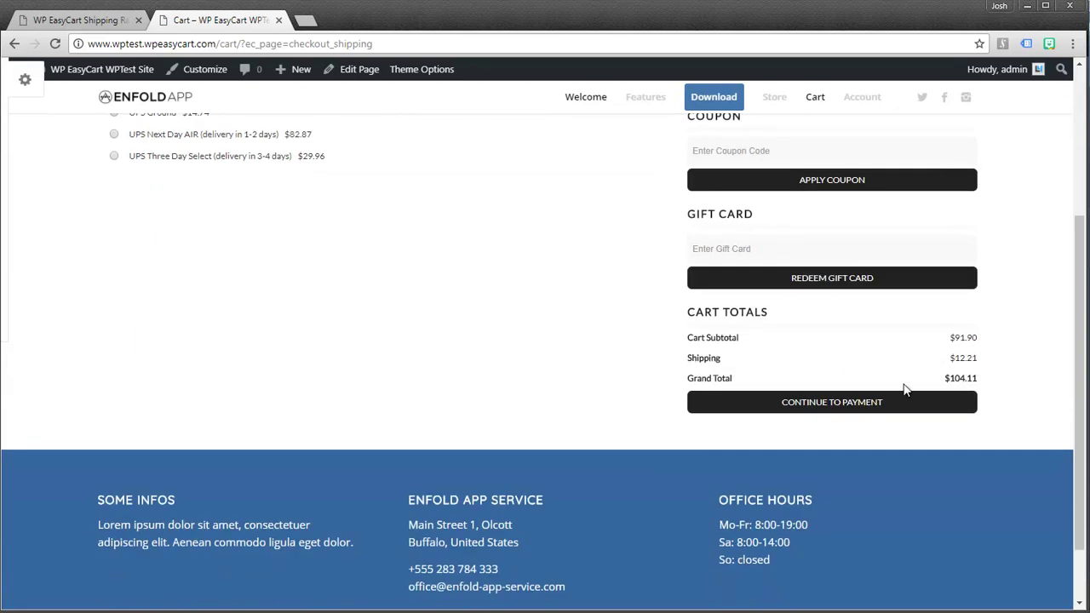
left_click(796, 407)
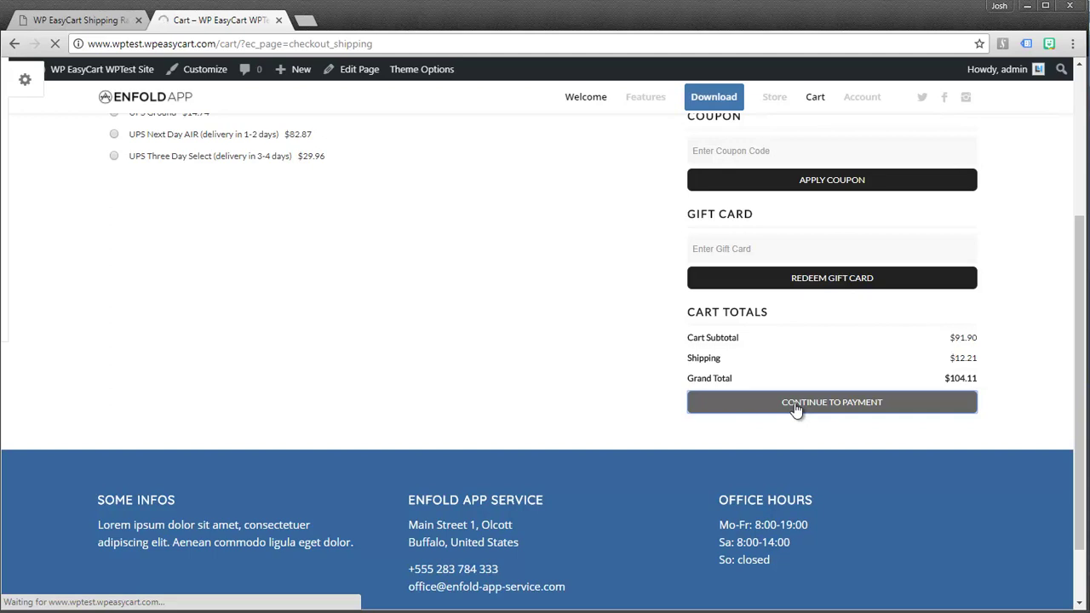
scroll(805, 403, "down", 3)
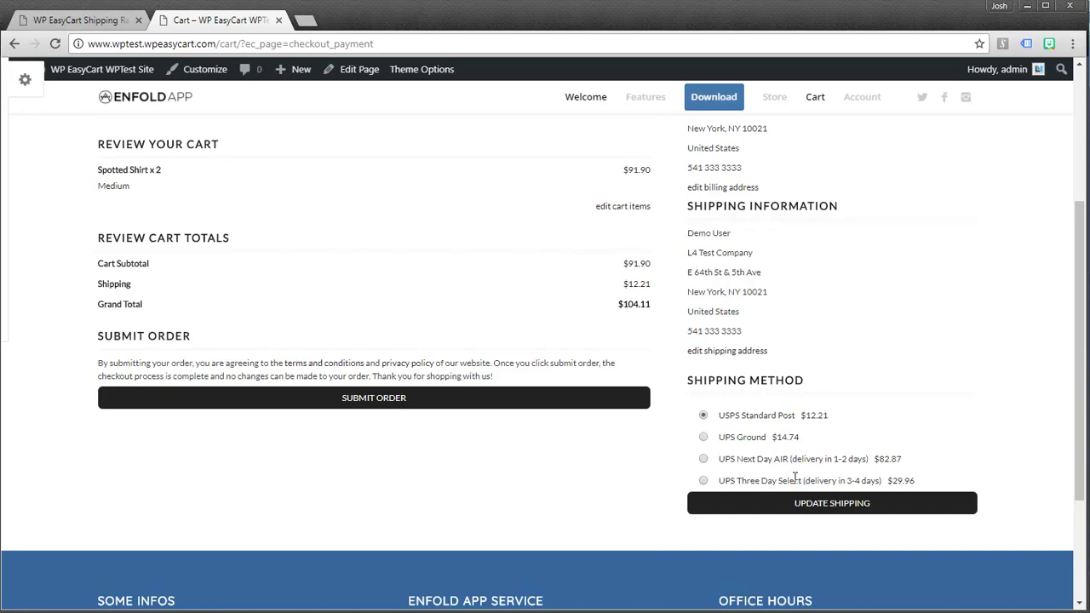
left_click(703, 439)
left_click(813, 504)
Add a UPS Ground live rate labelled 'Free Local Delivery' with an override price of 0.00
left_click(115, 20)
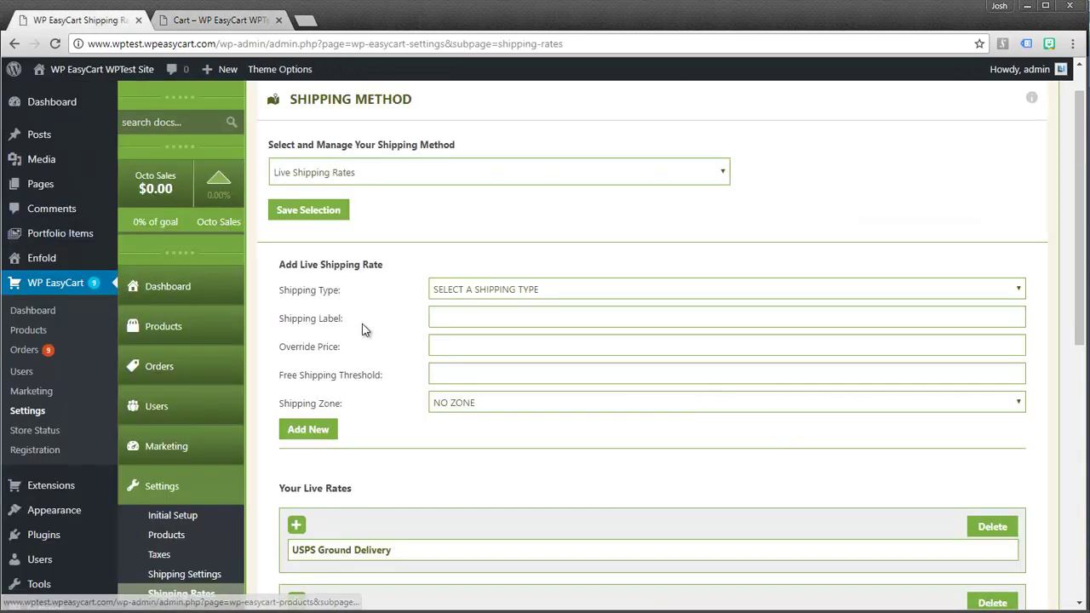
left_click(458, 292)
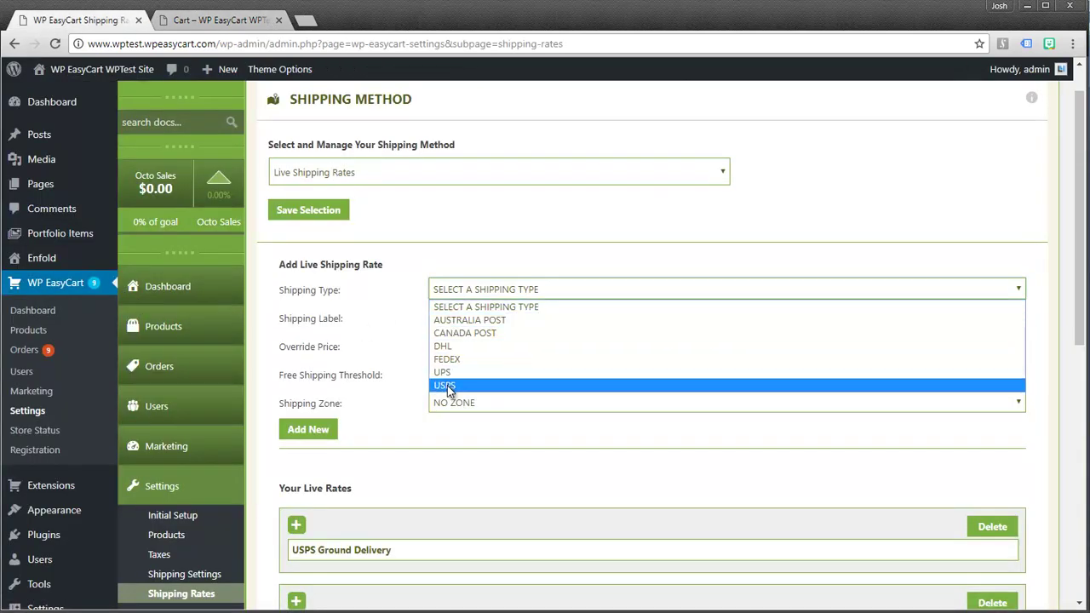
left_click(444, 375)
left_click(480, 320)
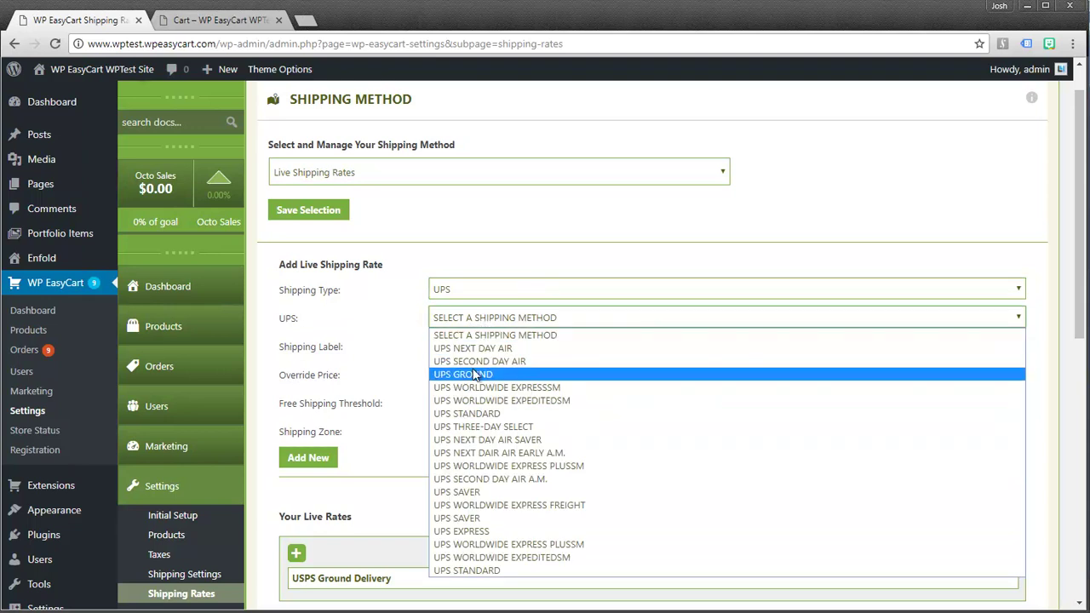
left_click(466, 374)
left_click(457, 341)
type("Free Local Delivery")
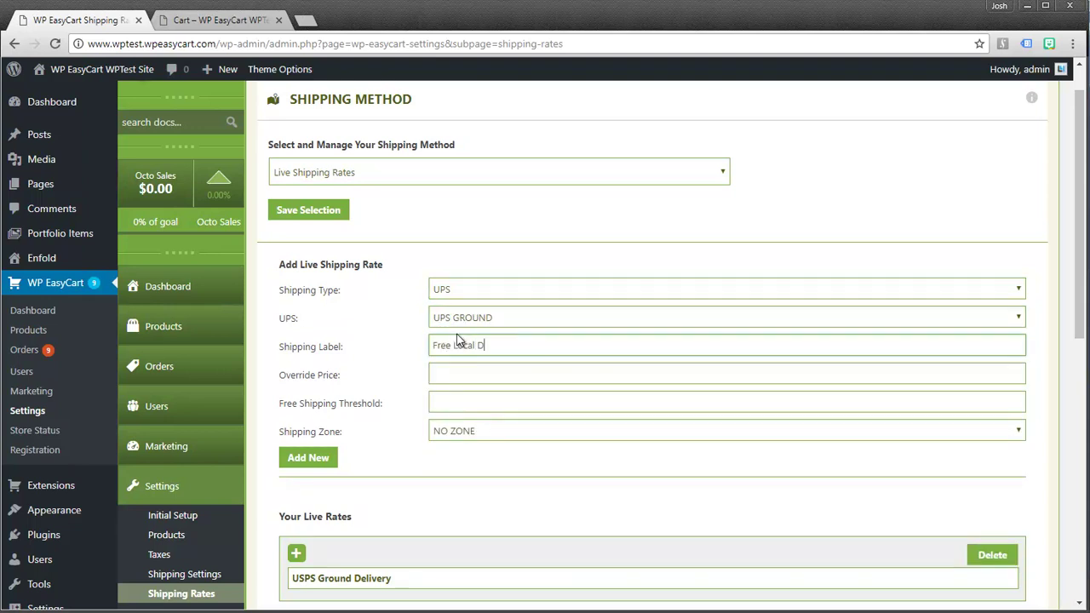
key("Tab")
type("0.00")
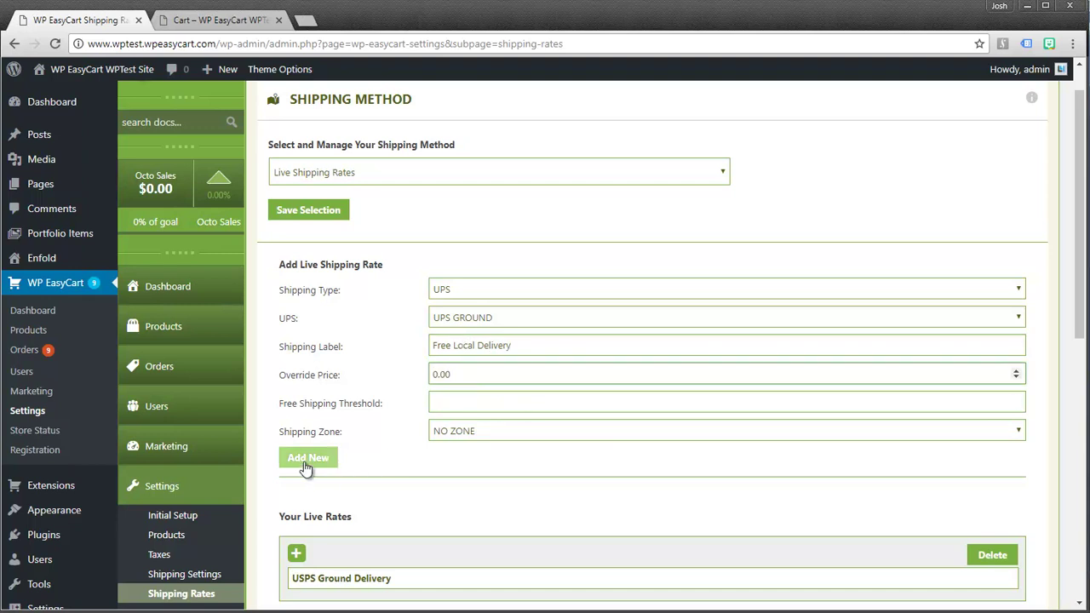
left_click(310, 460)
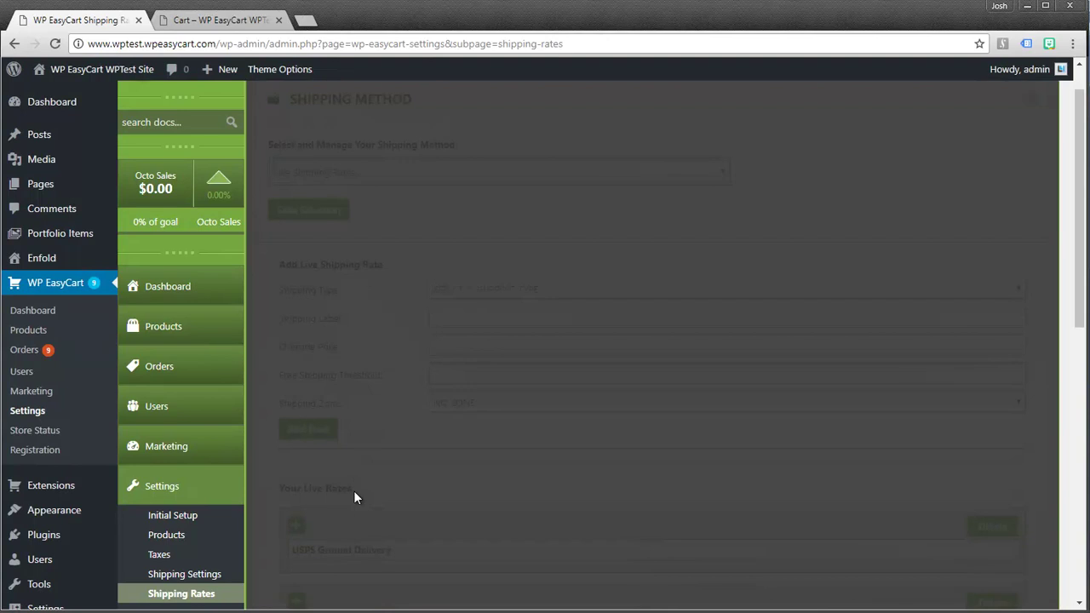
scroll(440, 346, "down", 6)
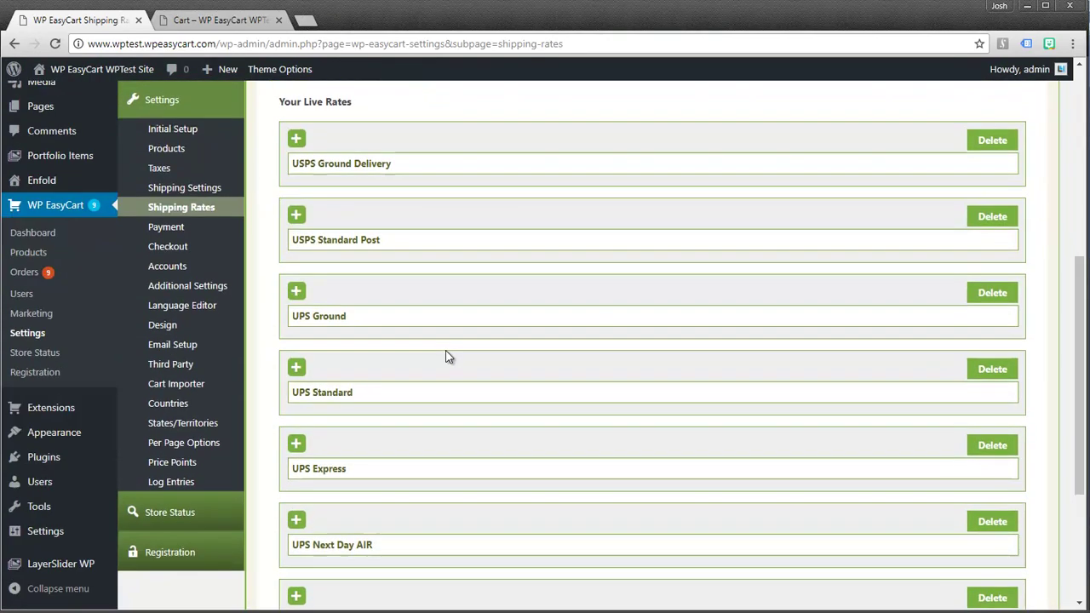
scroll(393, 274, "down", 1)
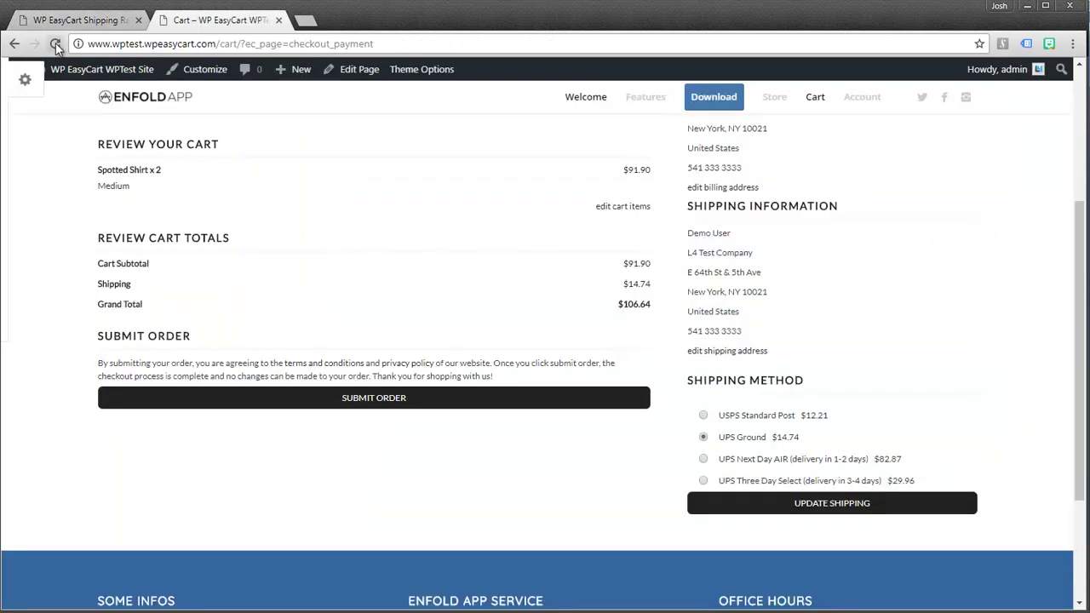
Refresh checkout shipping methods and pick Free Local Delivery, making shipping $0.00 and the total $91.90
left_click(834, 507)
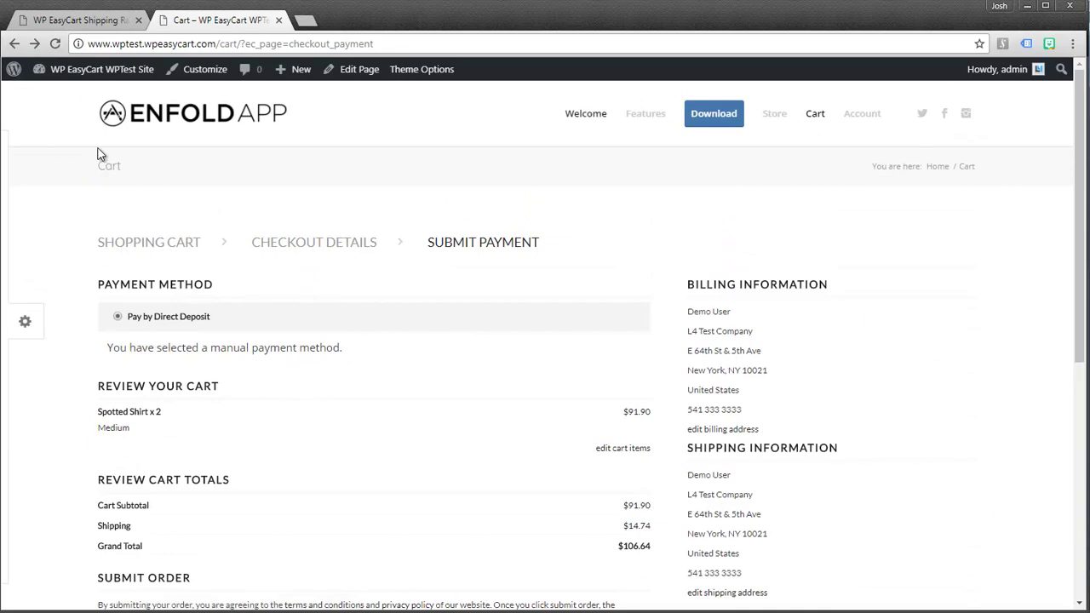
scroll(255, 281, "up", 3)
left_click(17, 46)
scroll(226, 295, "up", 3)
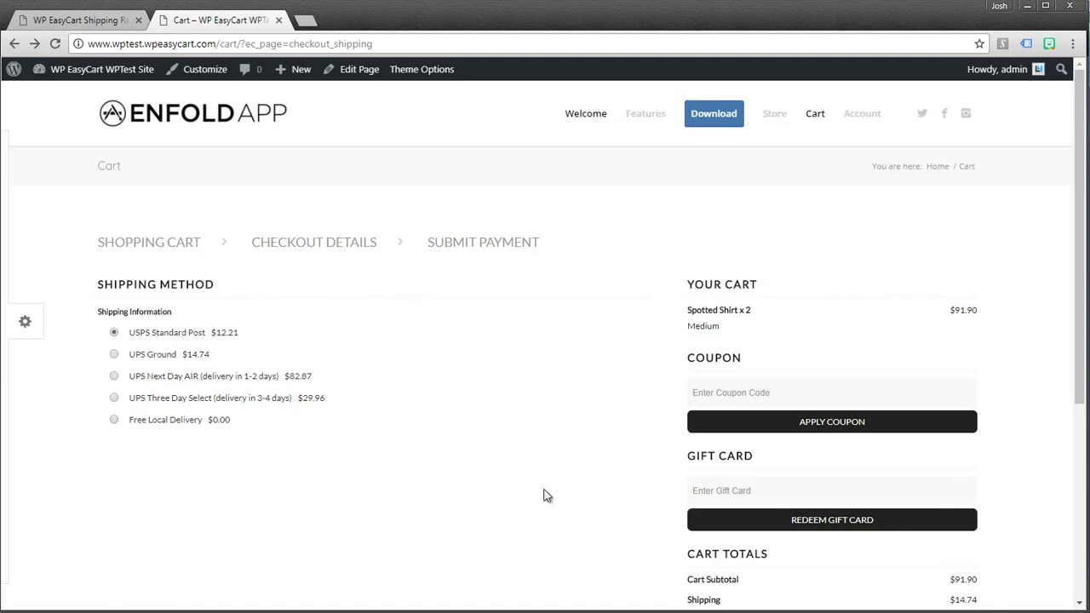
left_click_drag(1077, 293, 1077, 335)
left_click(114, 351)
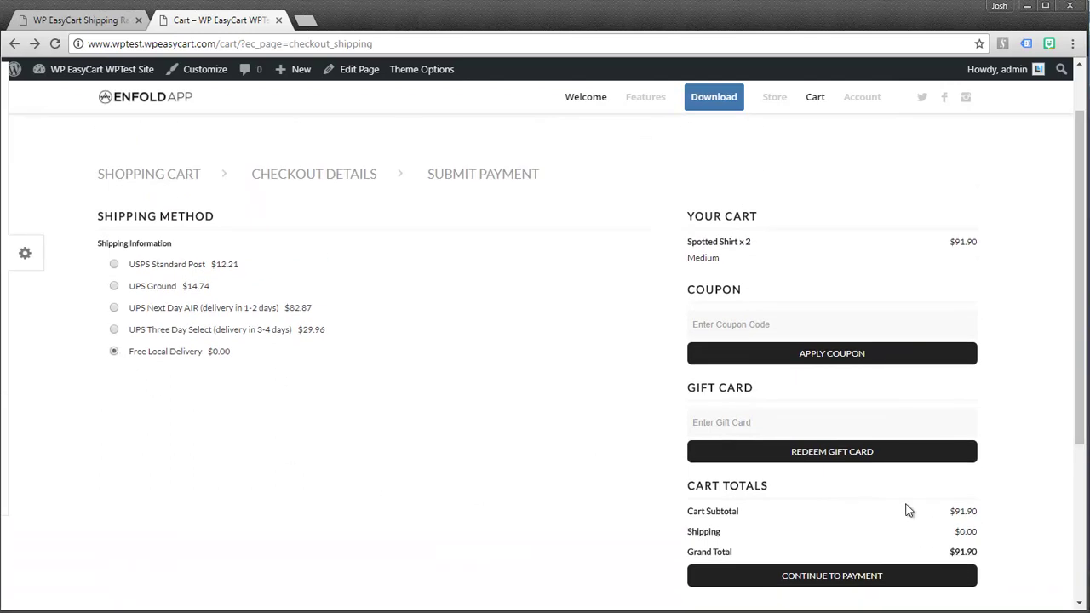
scroll(430, 481, "up", 1)
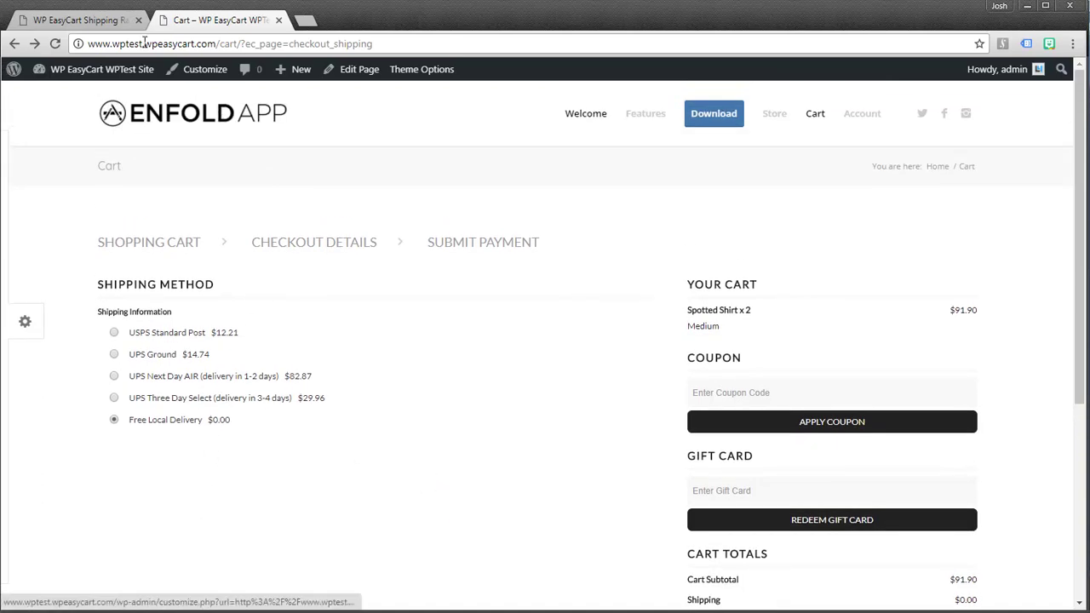
Reopen the storefront shopping cart to confirm it shows $0.00 shipping
left_click(101, 20)
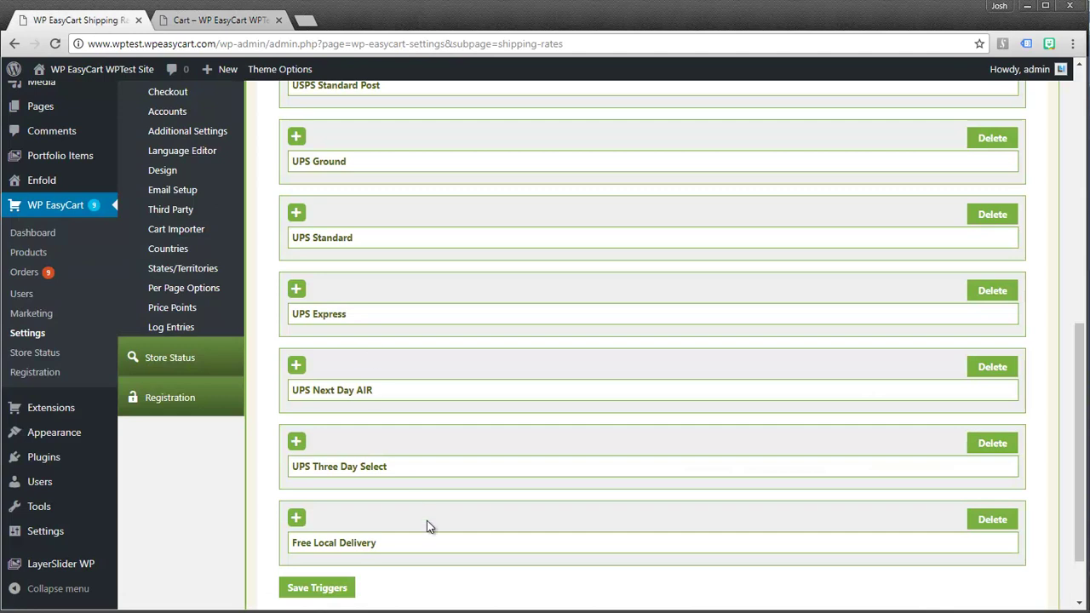
scroll(426, 521, "up", 3)
scroll(387, 306, "up", 2)
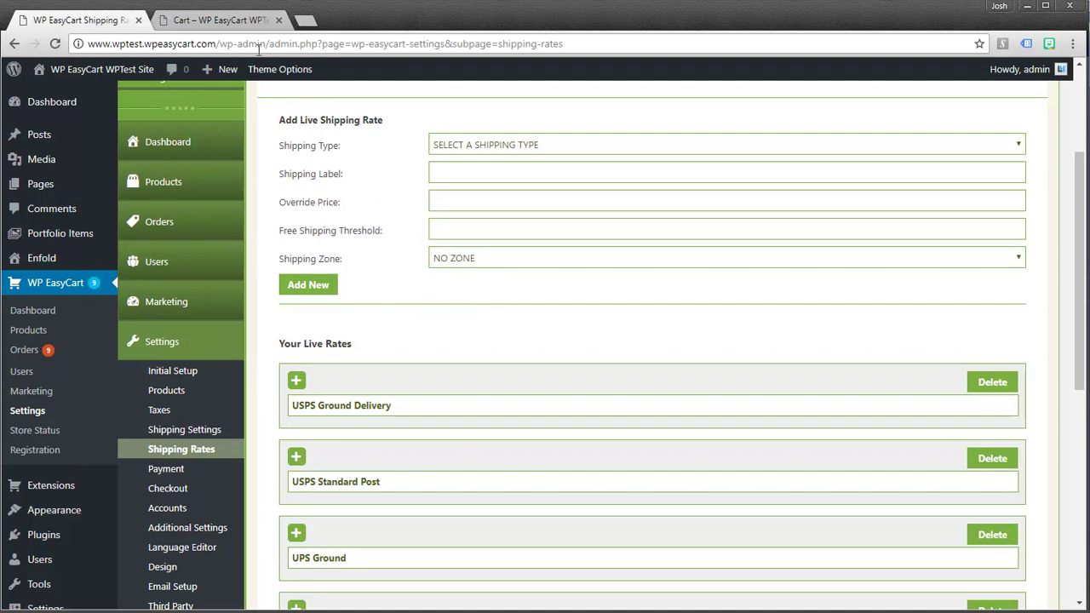
left_click(218, 25)
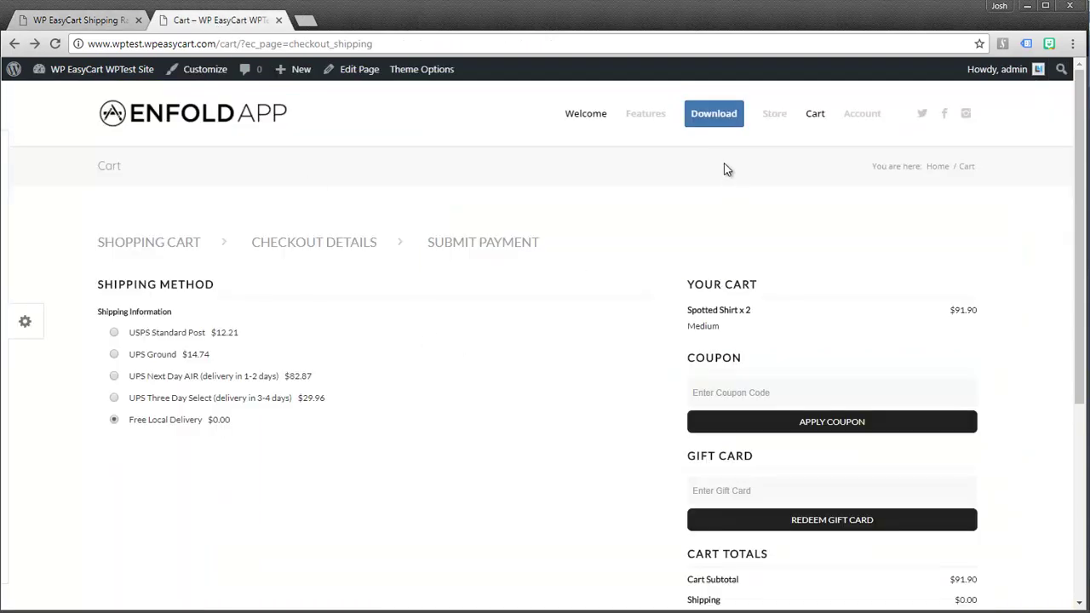
left_click(815, 114)
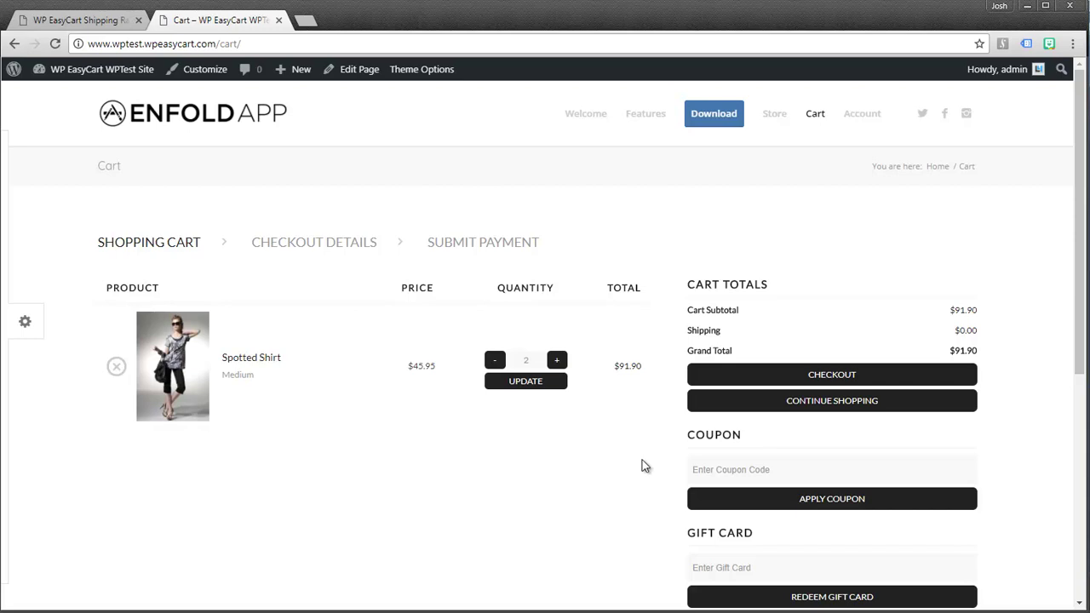
Return to the admin Shipping Rates page and open the country management list
left_click(102, 19)
scroll(409, 345, "down", 2)
scroll(424, 360, "down", 1)
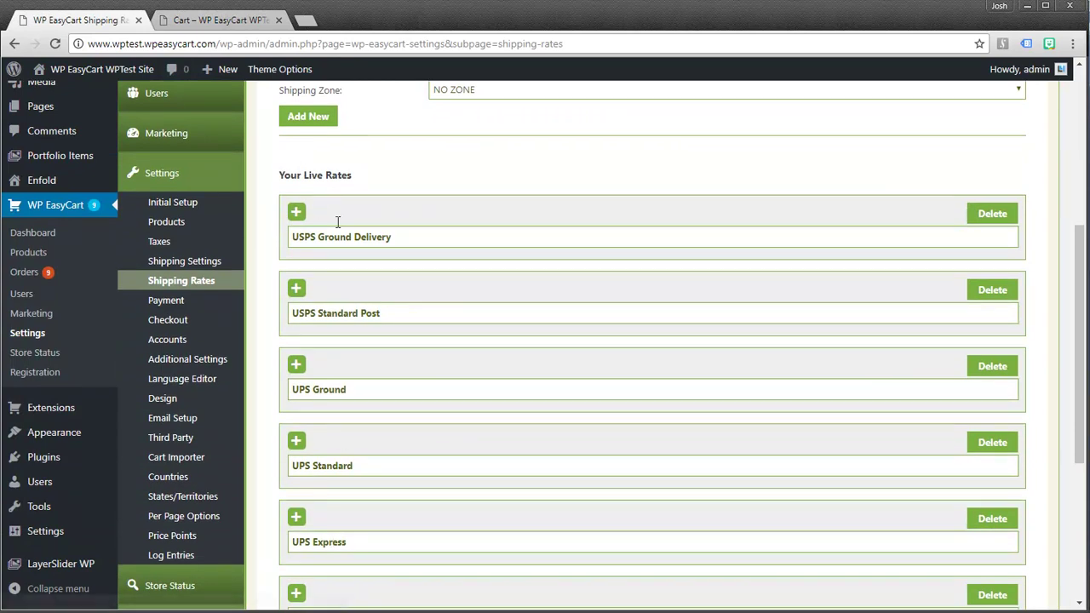
scroll(446, 173, "up", 4)
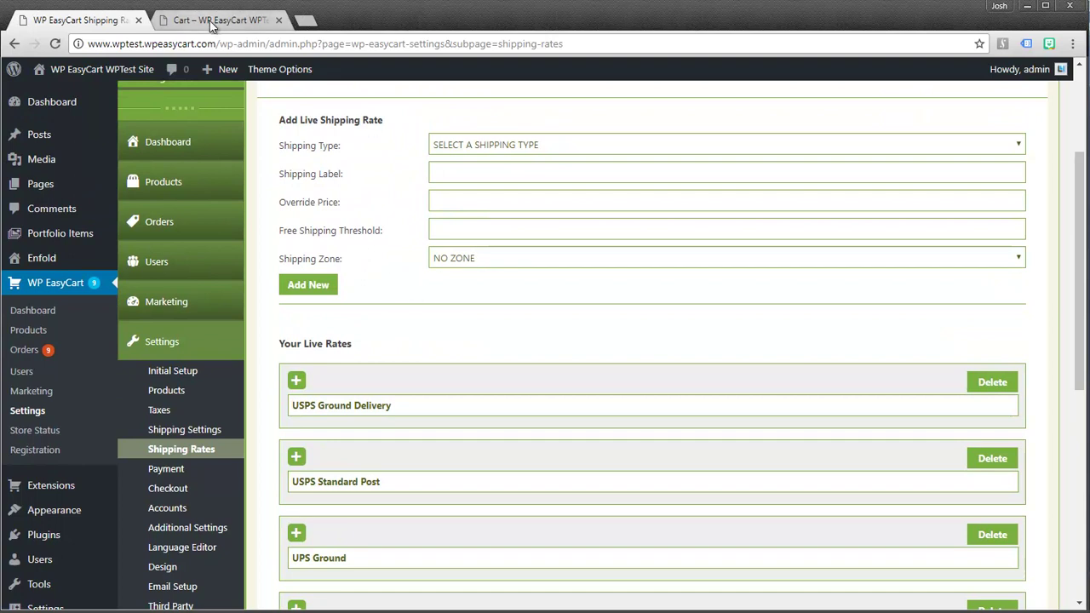
left_click(209, 21)
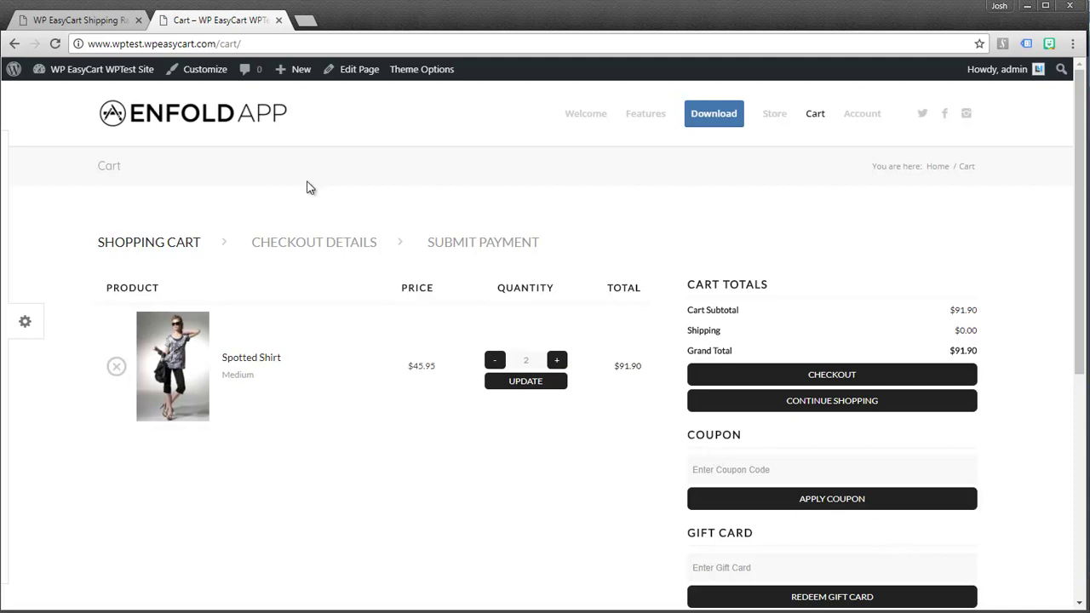
left_click(102, 20)
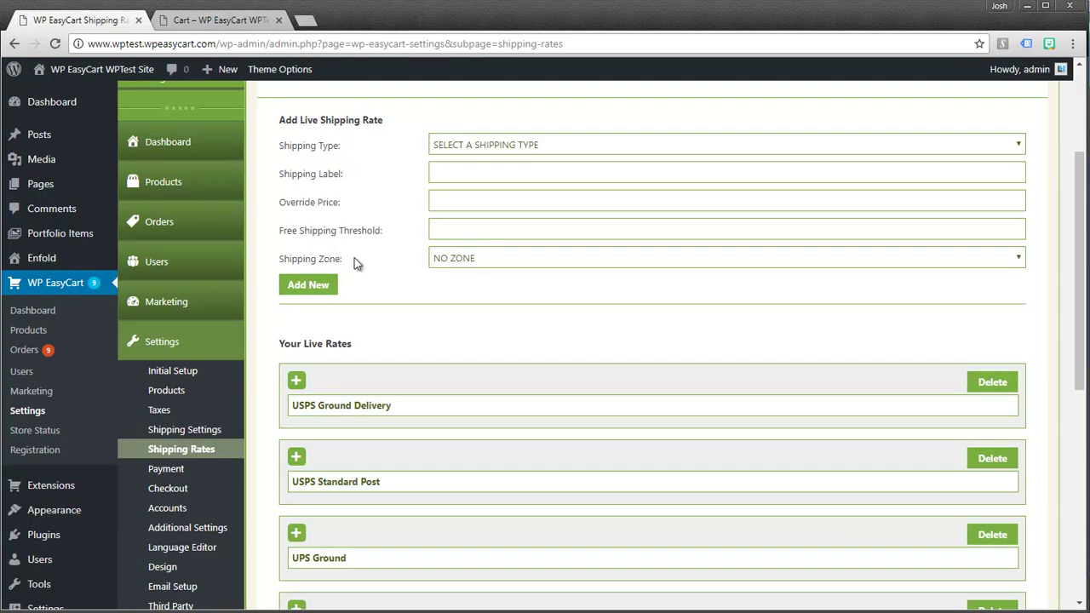
scroll(368, 296, "down", 2)
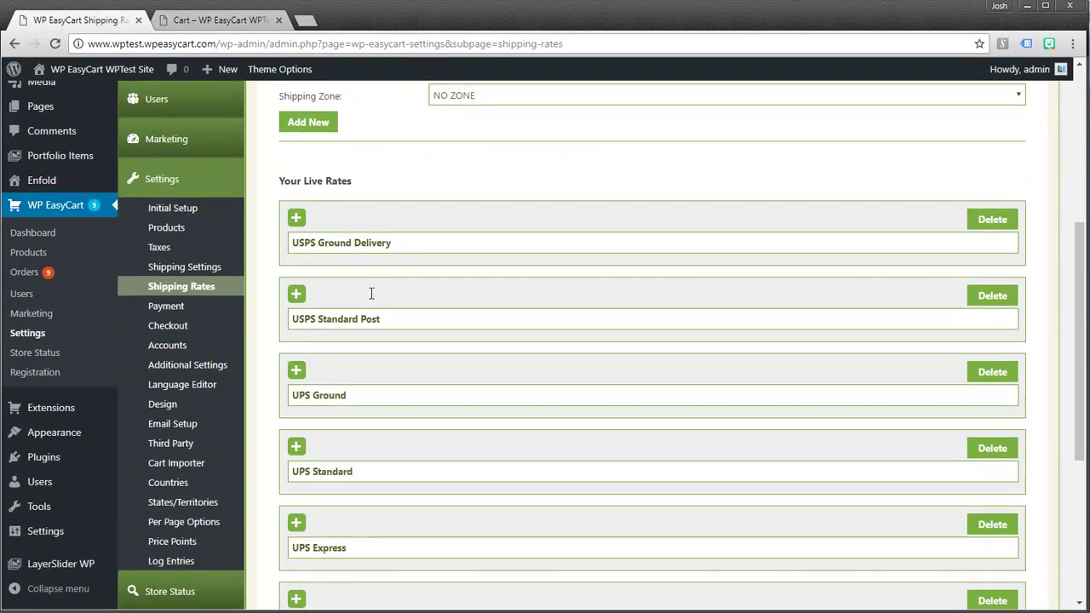
left_click(168, 481)
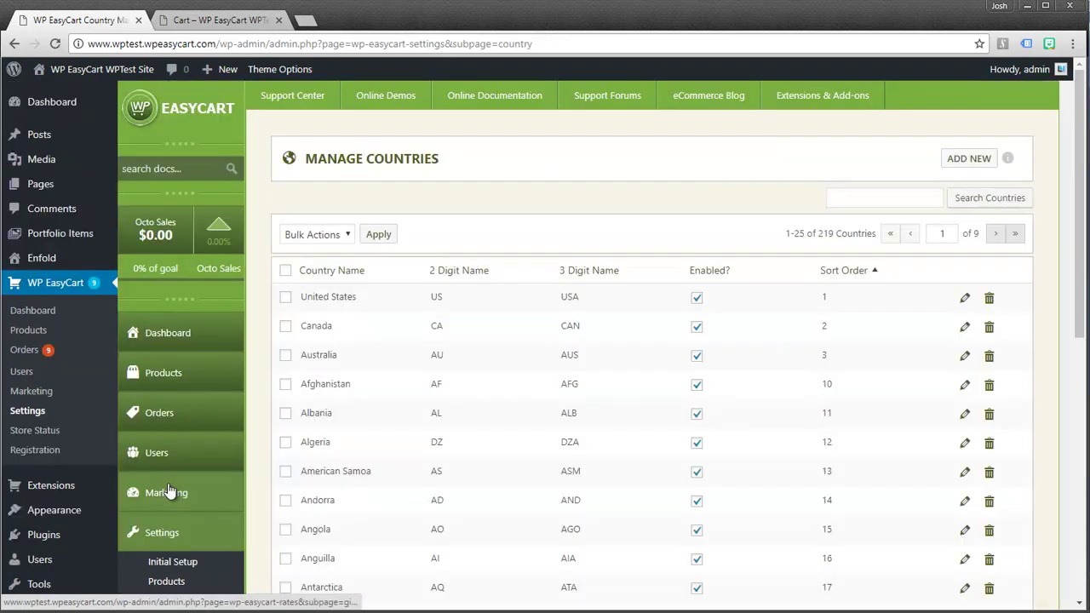
Tick every country except United States and Canada, and check the Bulk Actions menu
scroll(468, 362, "down", 3)
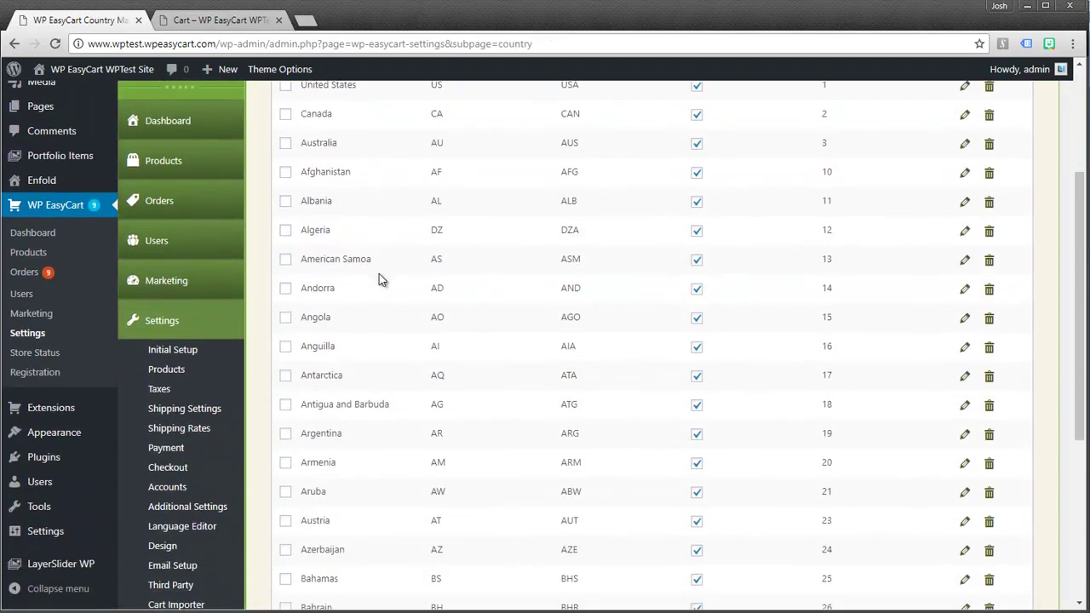
scroll(341, 232, "up", 3)
left_click(313, 189)
left_click(469, 195)
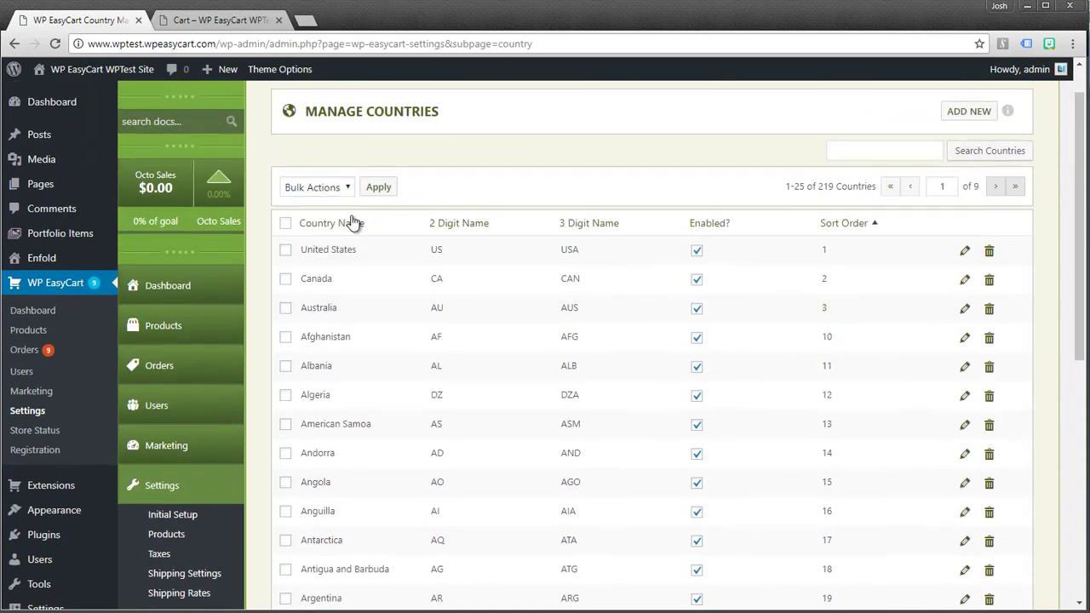
left_click(285, 223)
left_click(285, 249)
left_click(285, 279)
left_click(346, 189)
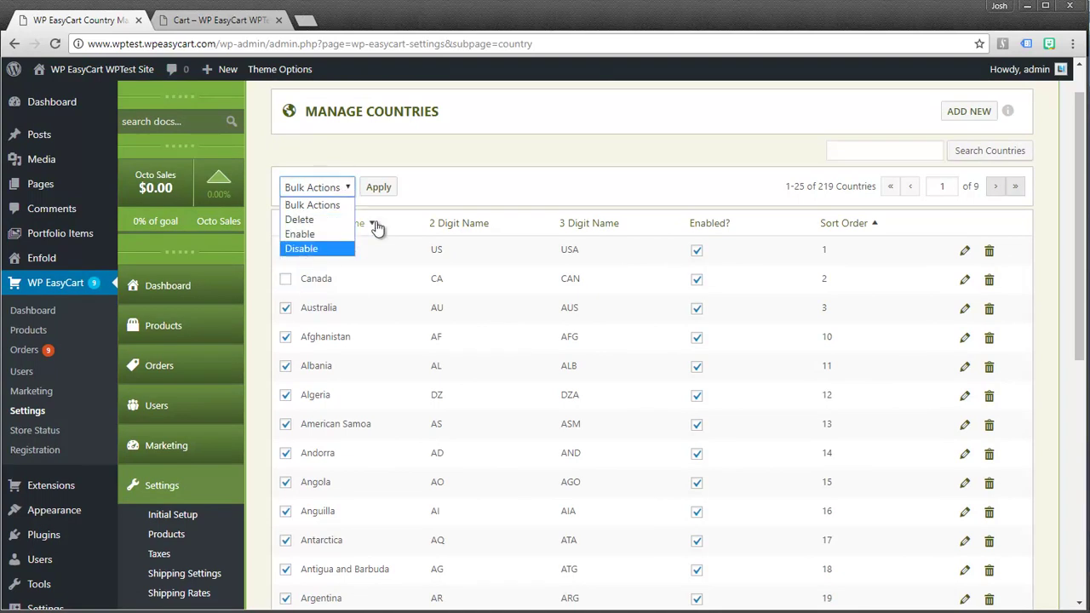
left_click(474, 193)
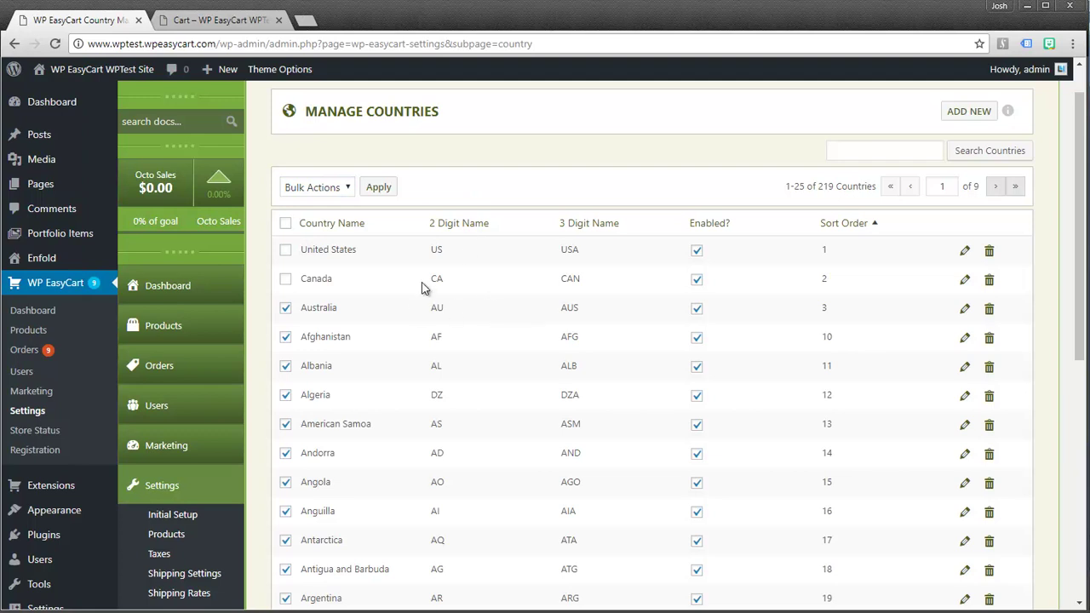
left_click(198, 22)
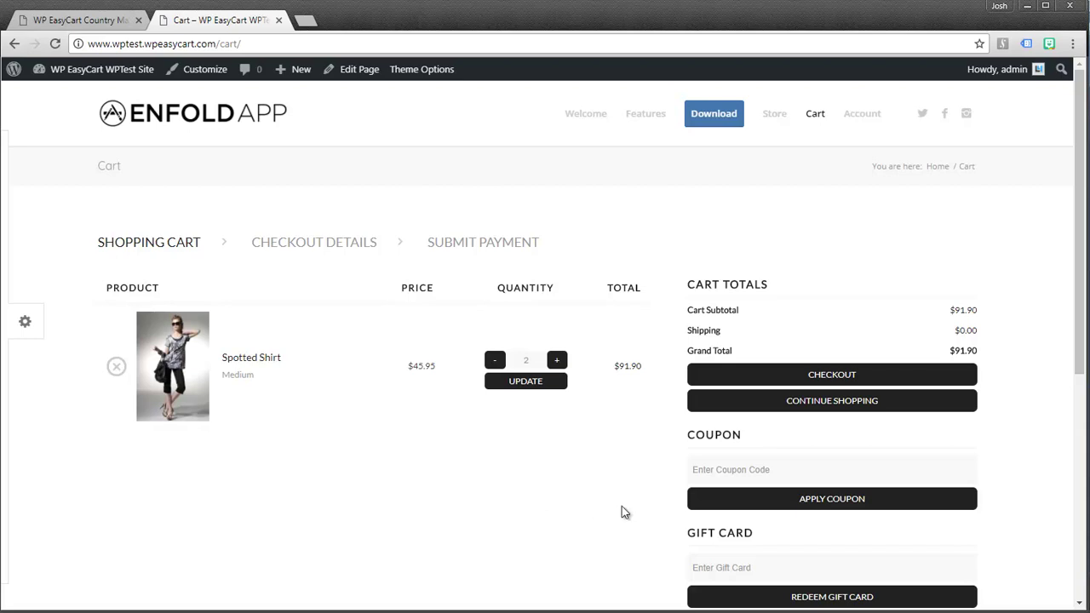
scroll(579, 513, "down", 3)
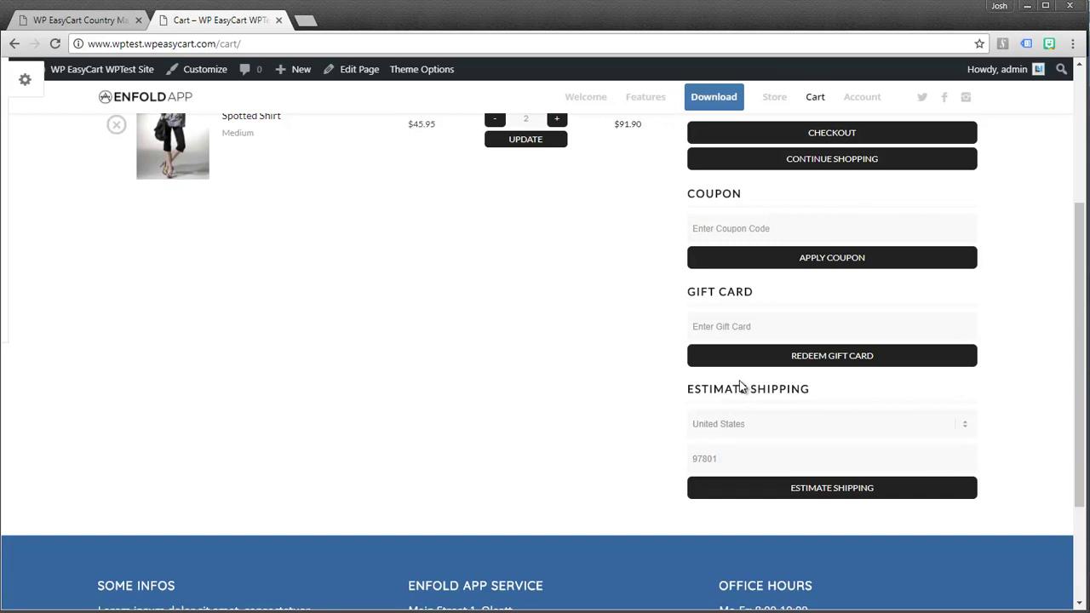
left_click(81, 19)
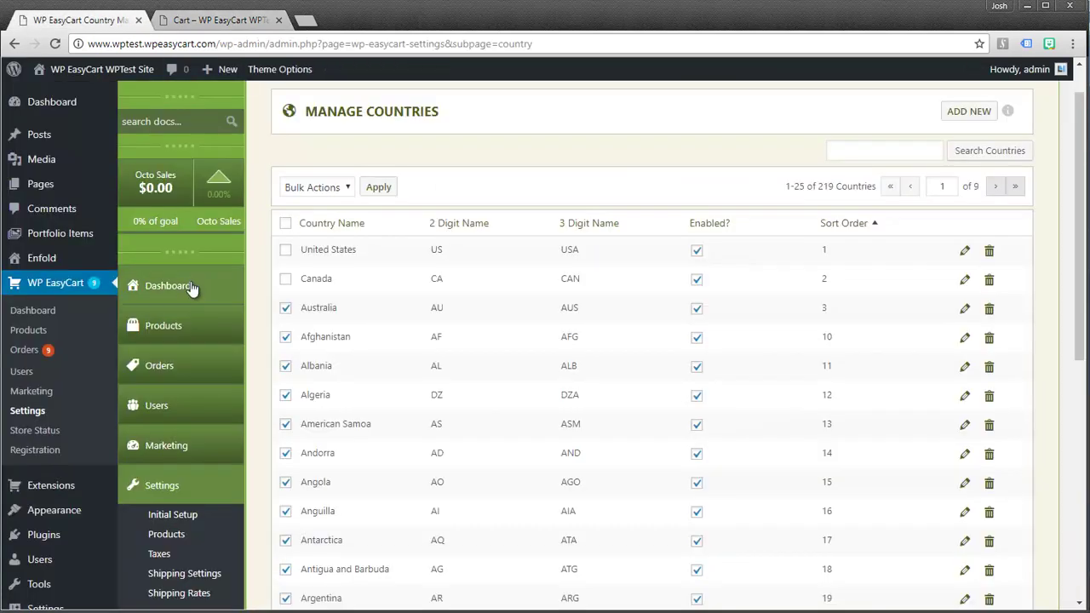
Set the shipping method to Price Trigger System and save the selection
left_click(182, 573)
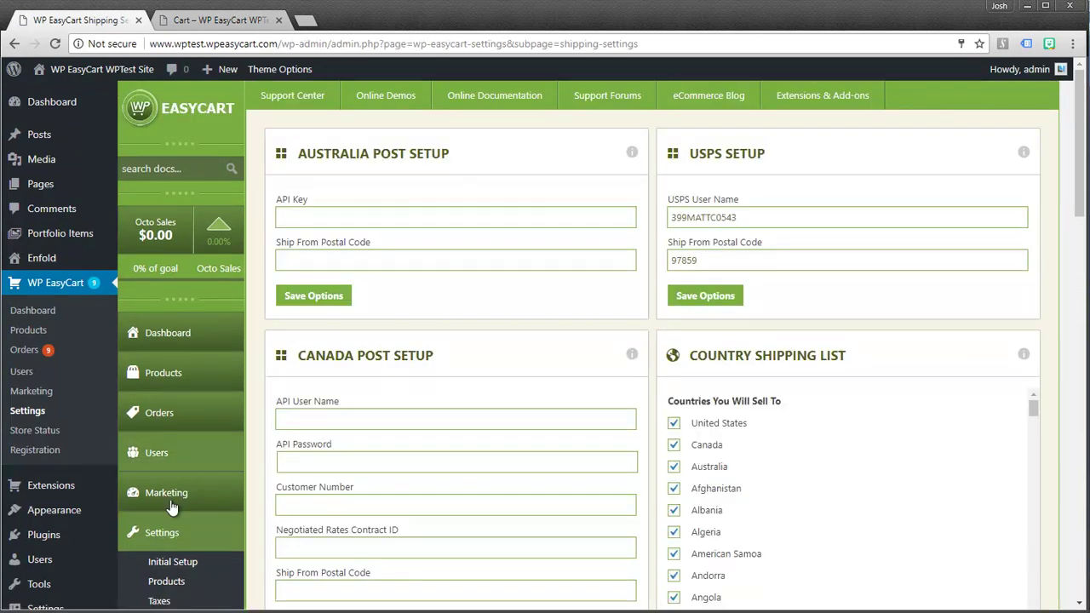
scroll(255, 537, "down", 4)
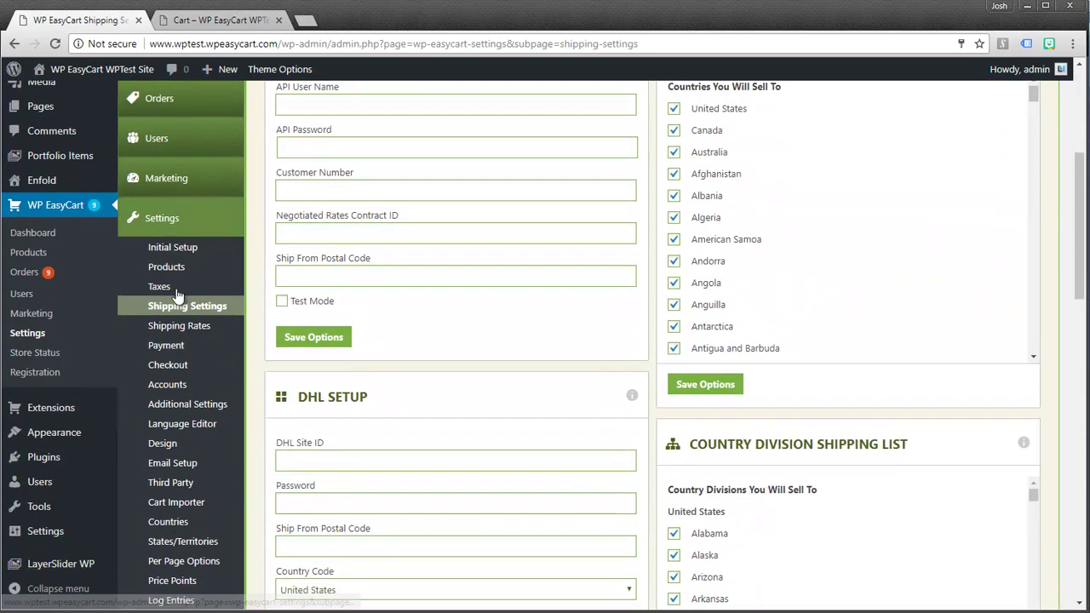
left_click(180, 326)
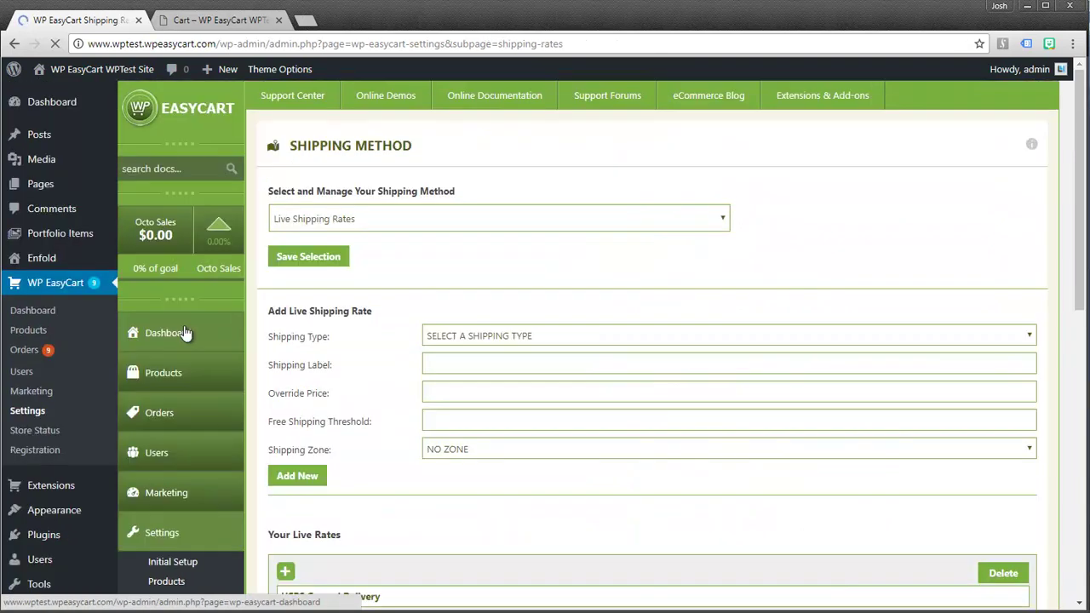
left_click(381, 220)
left_click(340, 245)
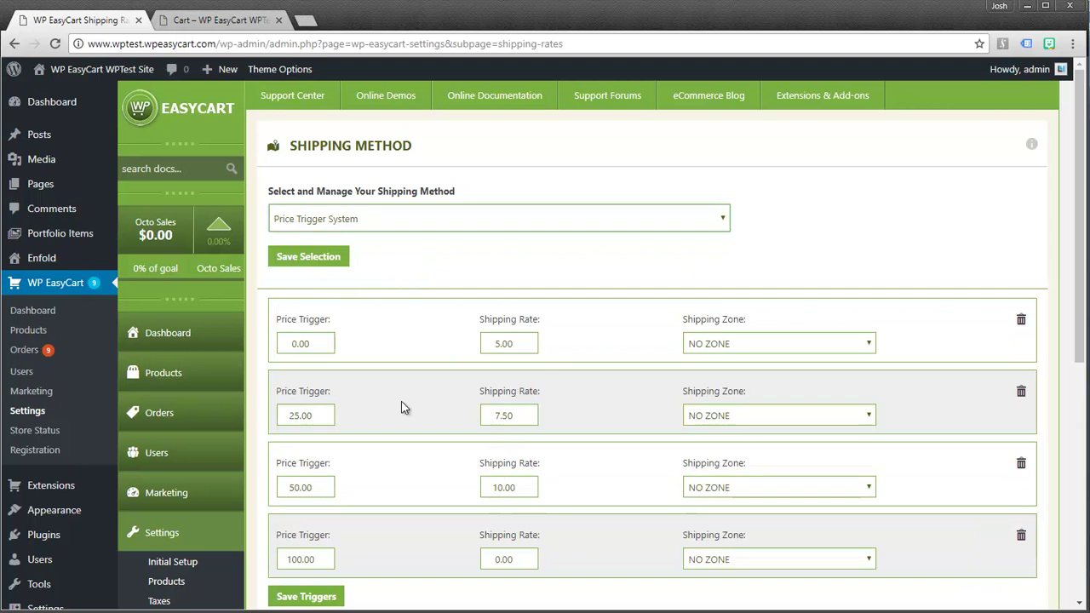
left_click(318, 260)
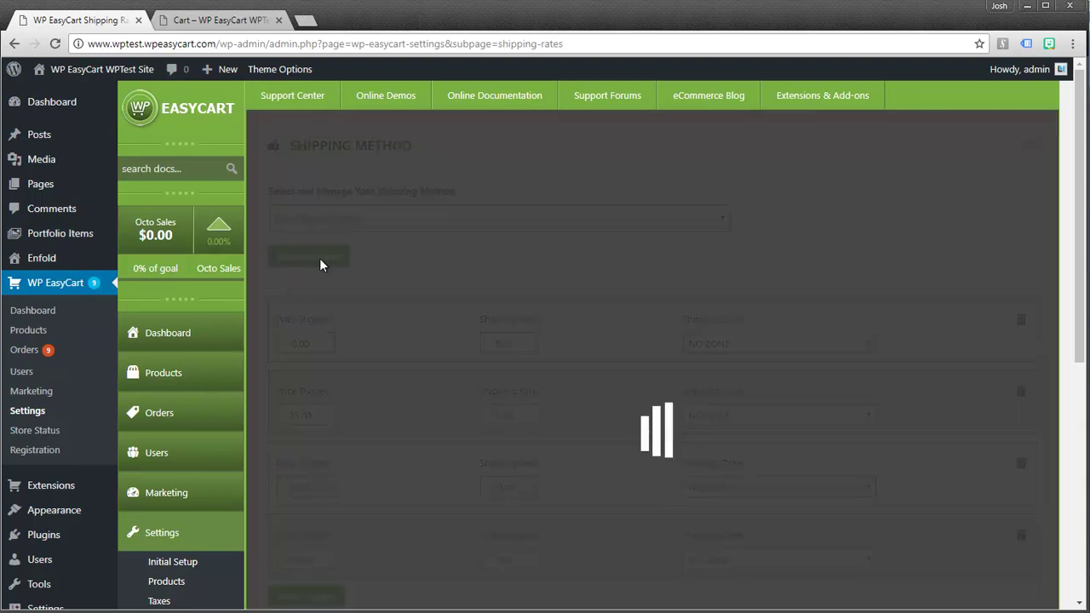
Reload the storefront cart to confirm $10.00 shipping and a $101.90 total
left_click(219, 22)
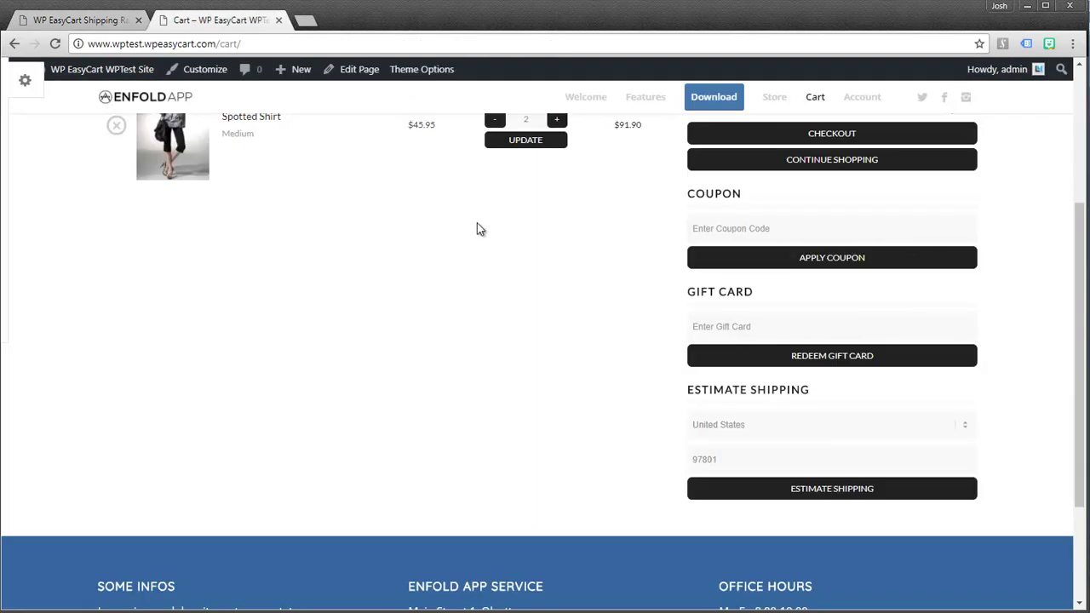
scroll(567, 234, "up", 3)
left_click(54, 43)
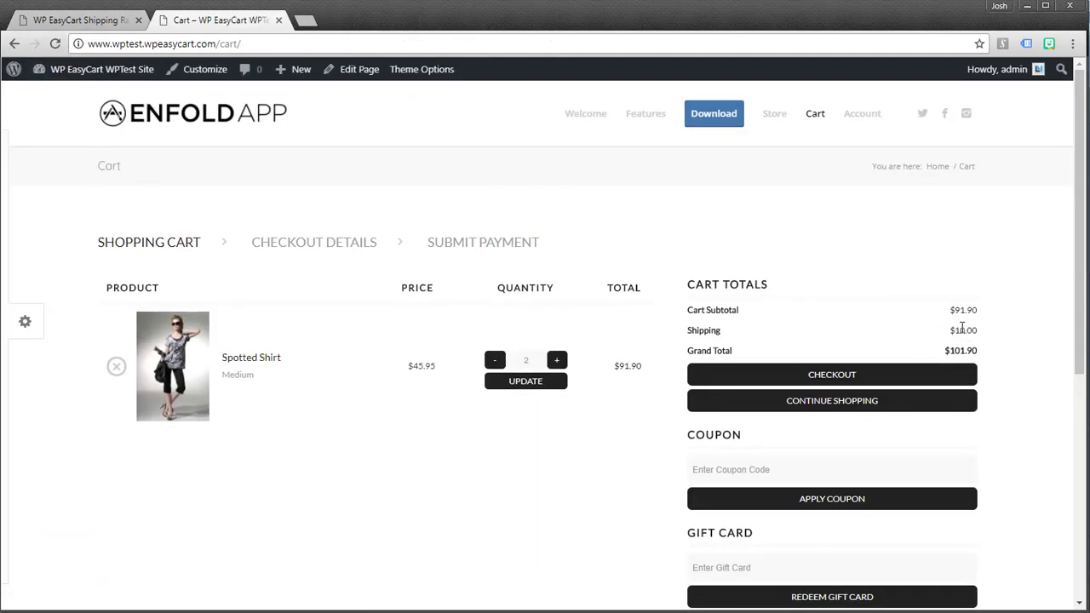
scroll(957, 418, "down", 4)
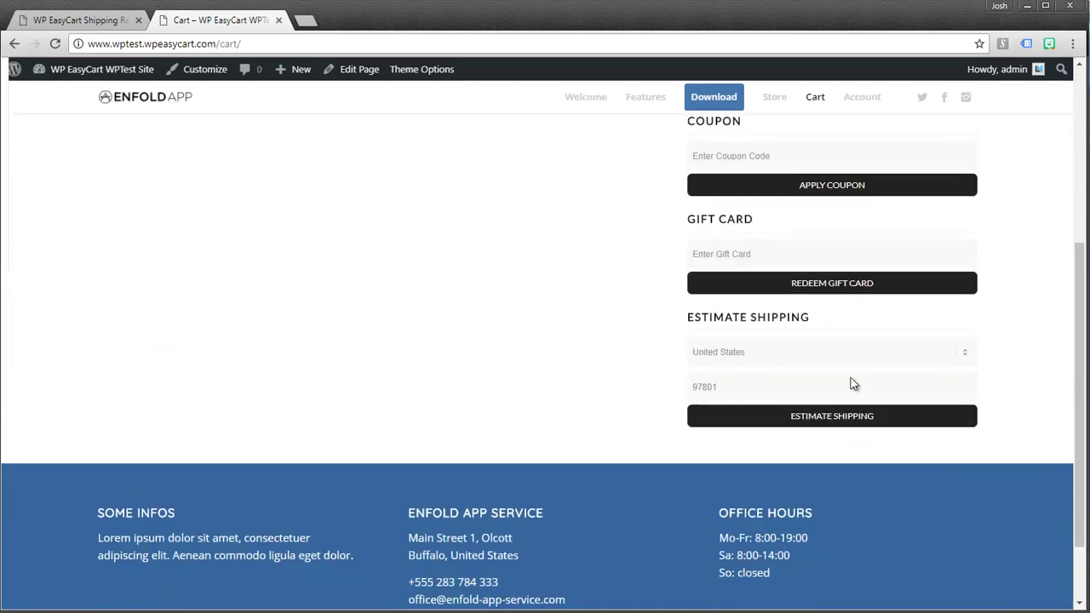
left_click(116, 22)
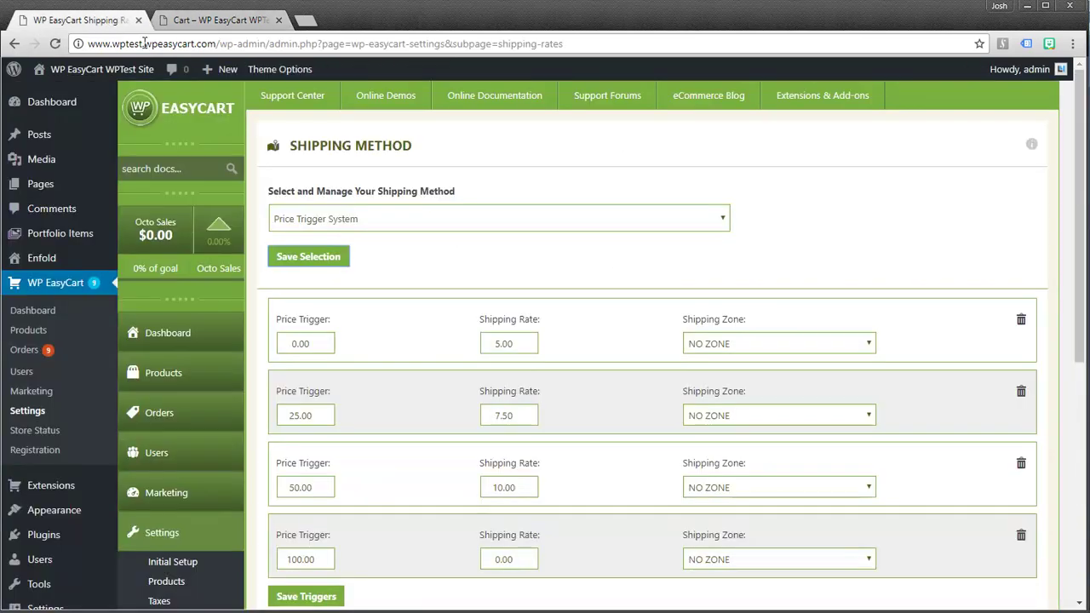
Open Additional Settings and look through its options
scroll(272, 349, "down", 4)
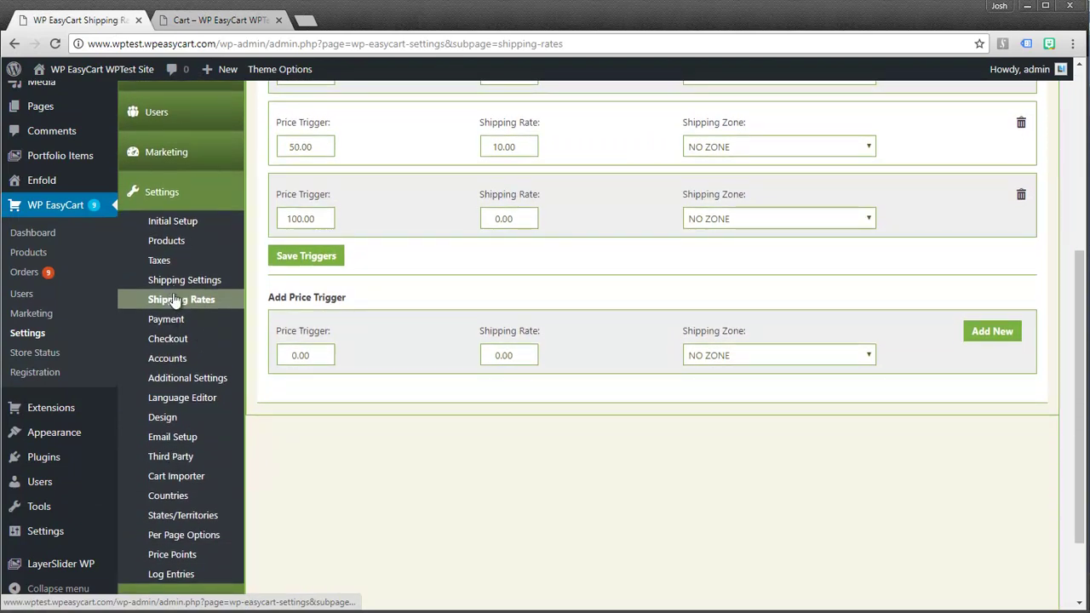
left_click(180, 383)
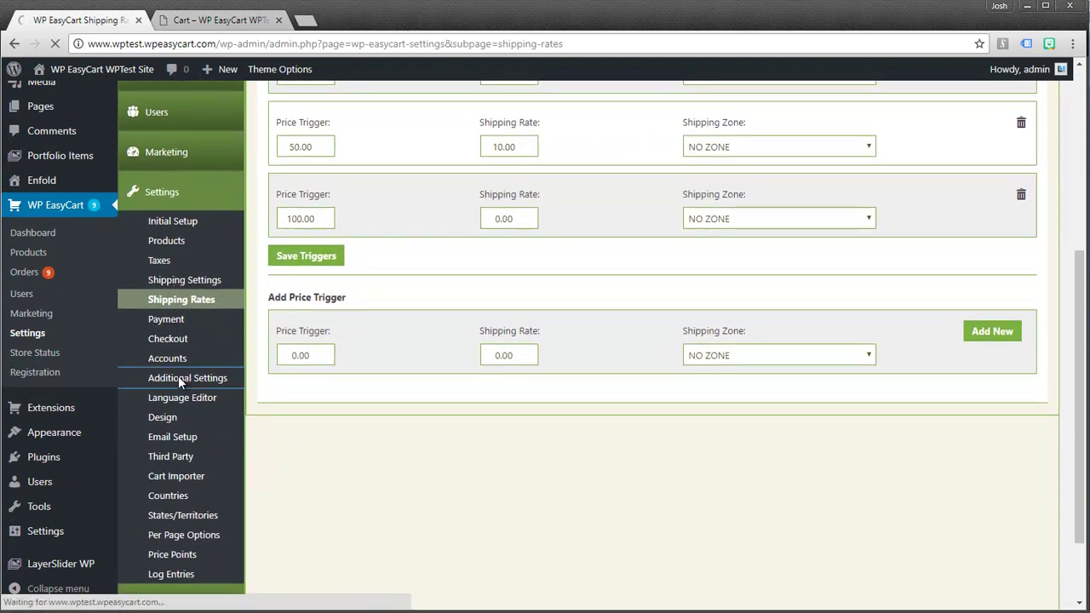
scroll(545, 356, "down", 3)
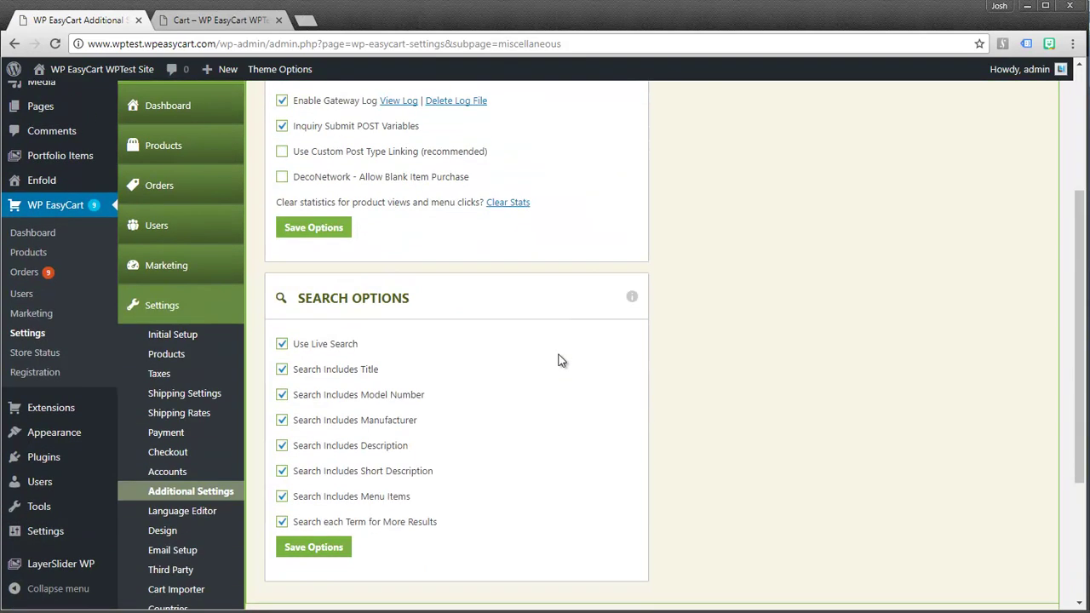
scroll(219, 469, "down", 1)
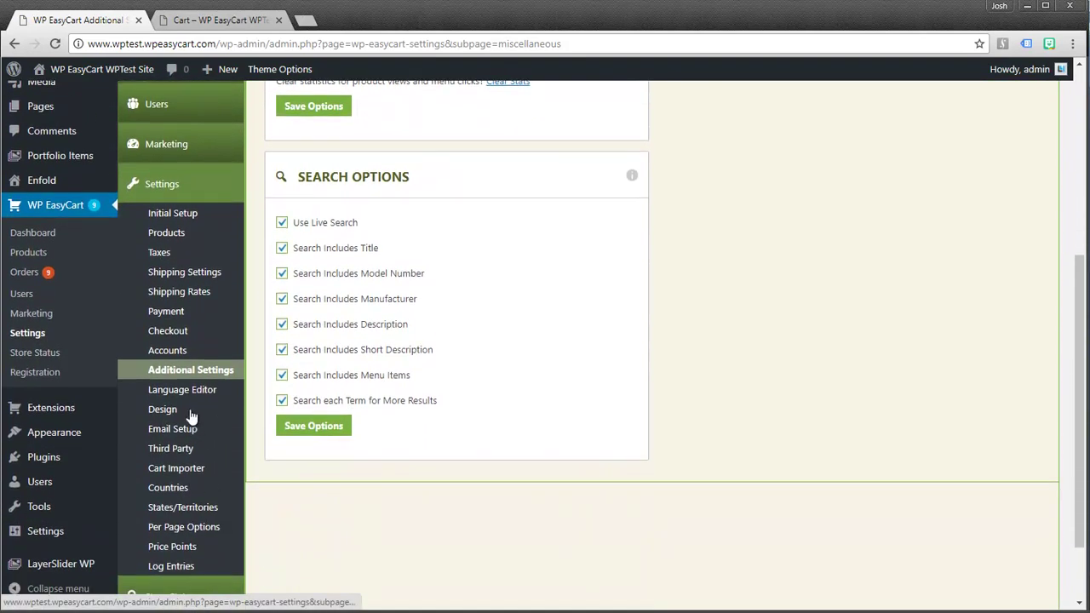
Review the Shipping Settings panels, then bring up the Checkout settings page
left_click(176, 272)
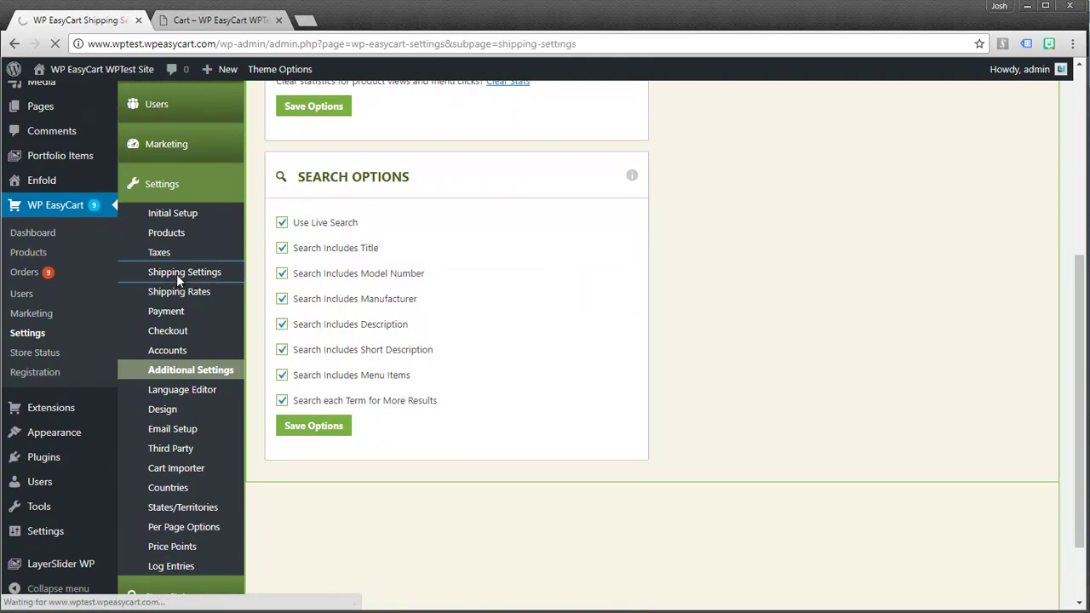
scroll(740, 420, "down", 10)
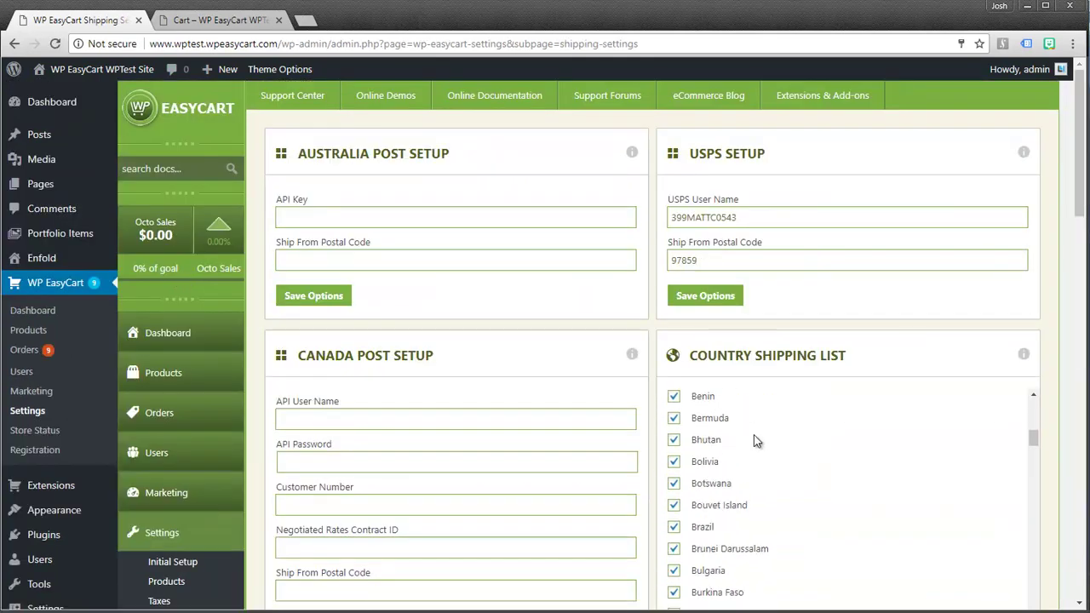
scroll(1062, 463, "down", 12)
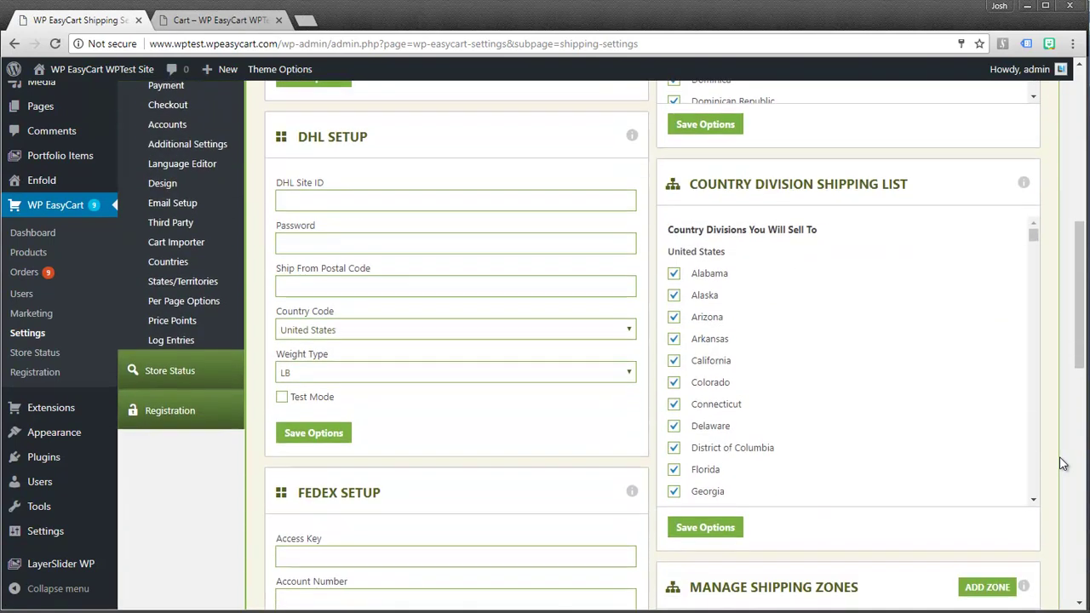
scroll(1062, 462, "down", 5)
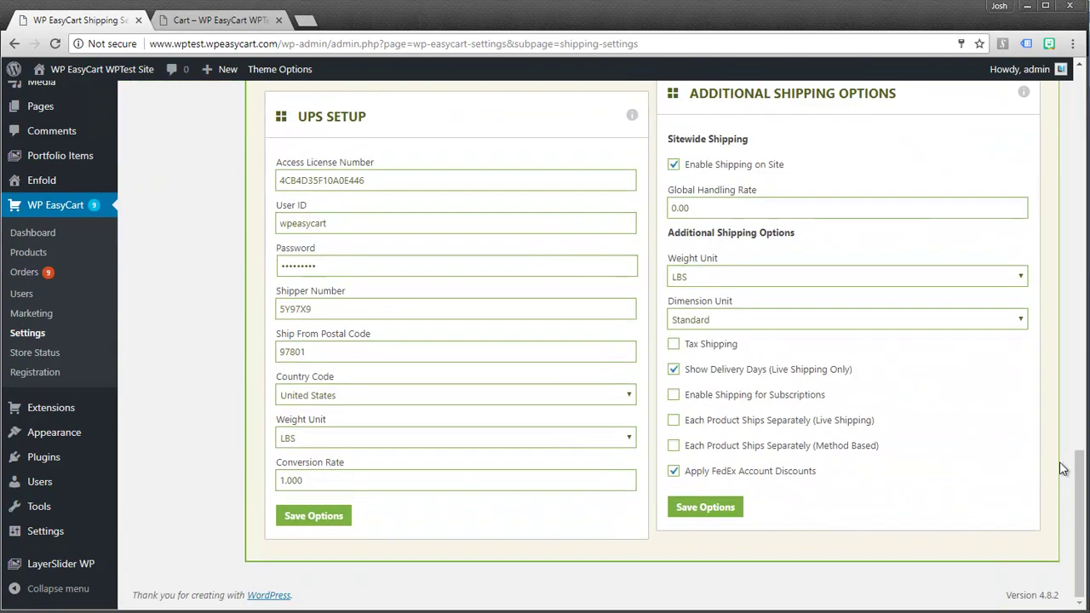
scroll(1055, 464, "up", 8)
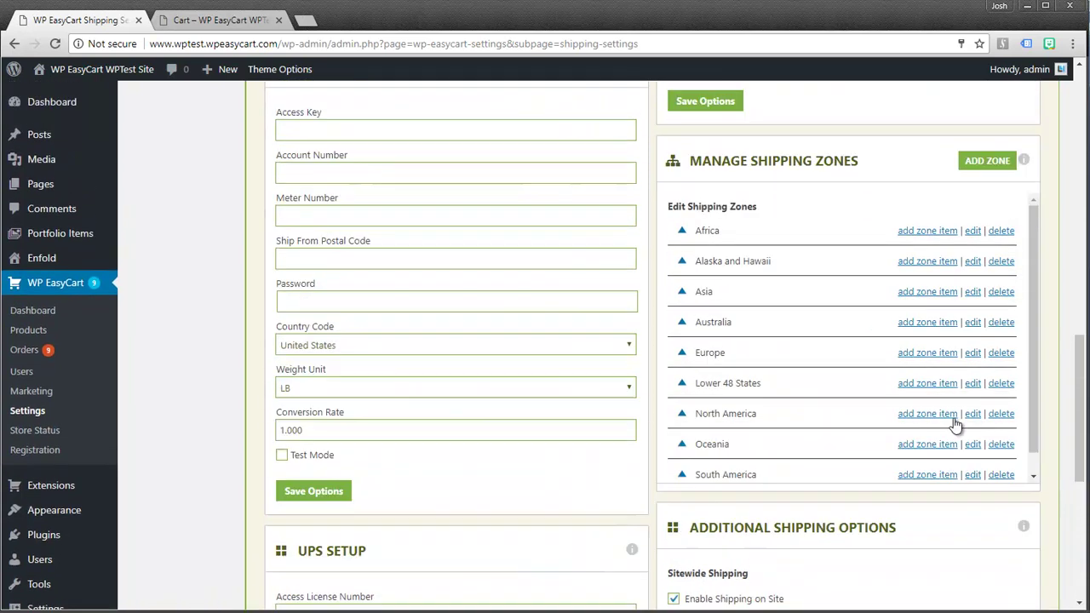
scroll(165, 247, "up", 4)
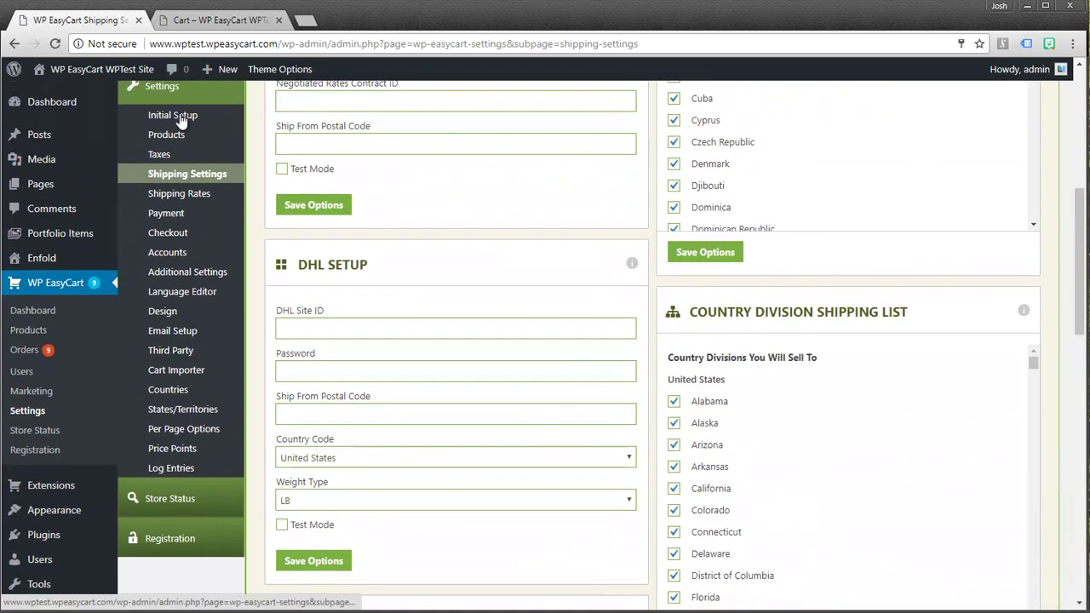
left_click(168, 236)
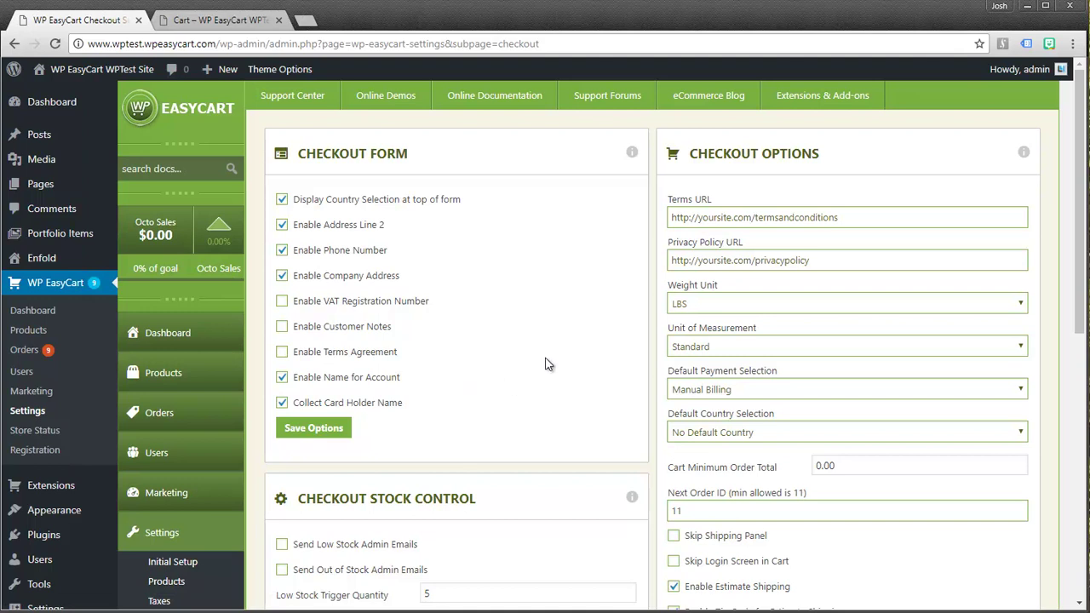
Uncheck Enable Estimate Shipping, Enable Zip Code and Enable Country, then save the options
scroll(551, 367, "down", 3)
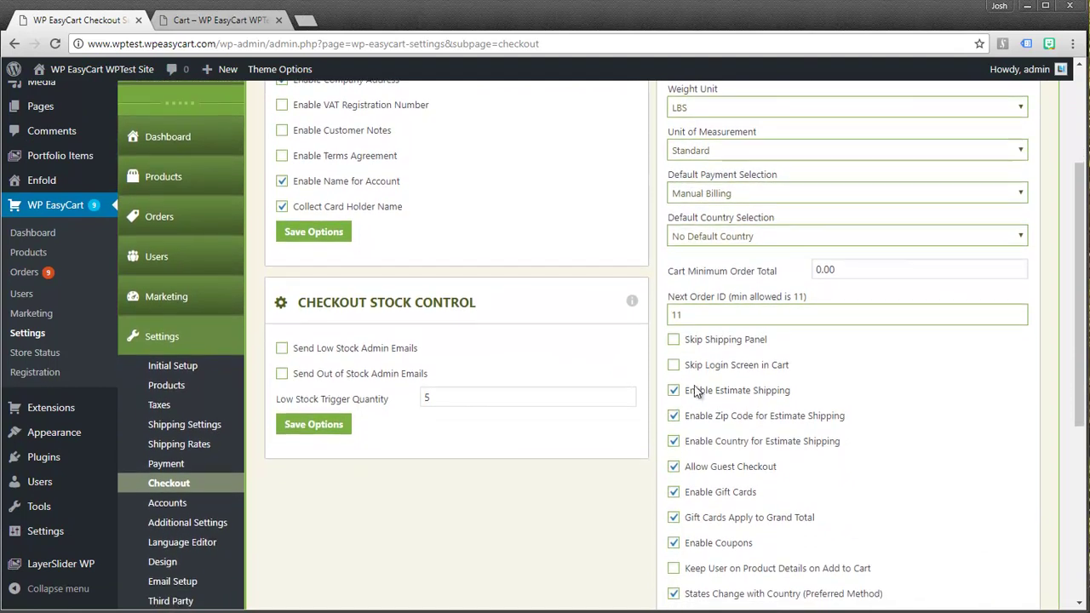
left_click(684, 394)
scroll(874, 462, "down", 3)
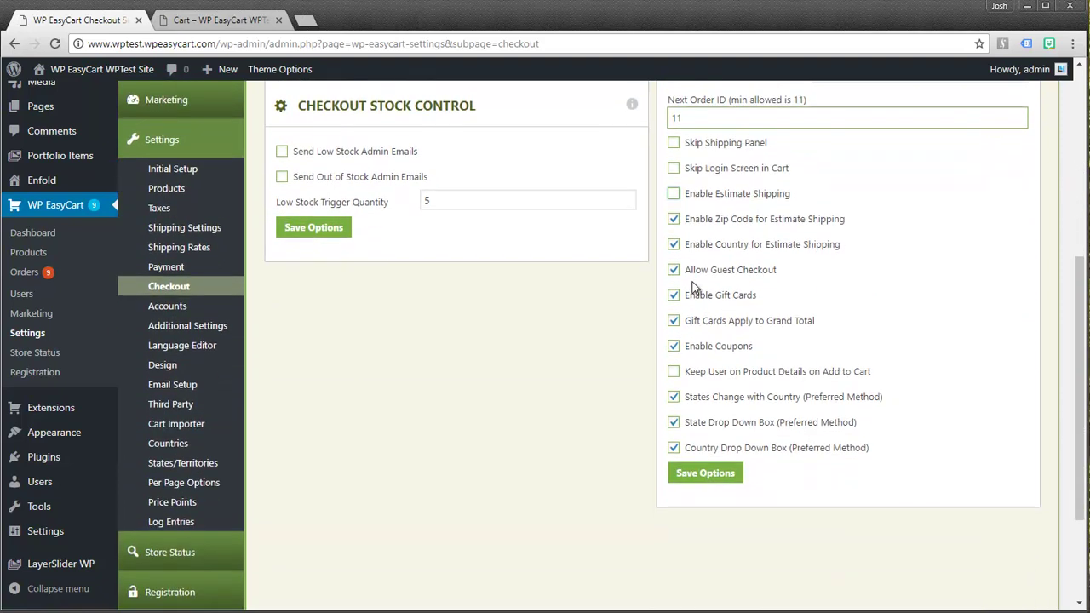
left_click(673, 220)
left_click(673, 246)
left_click(706, 473)
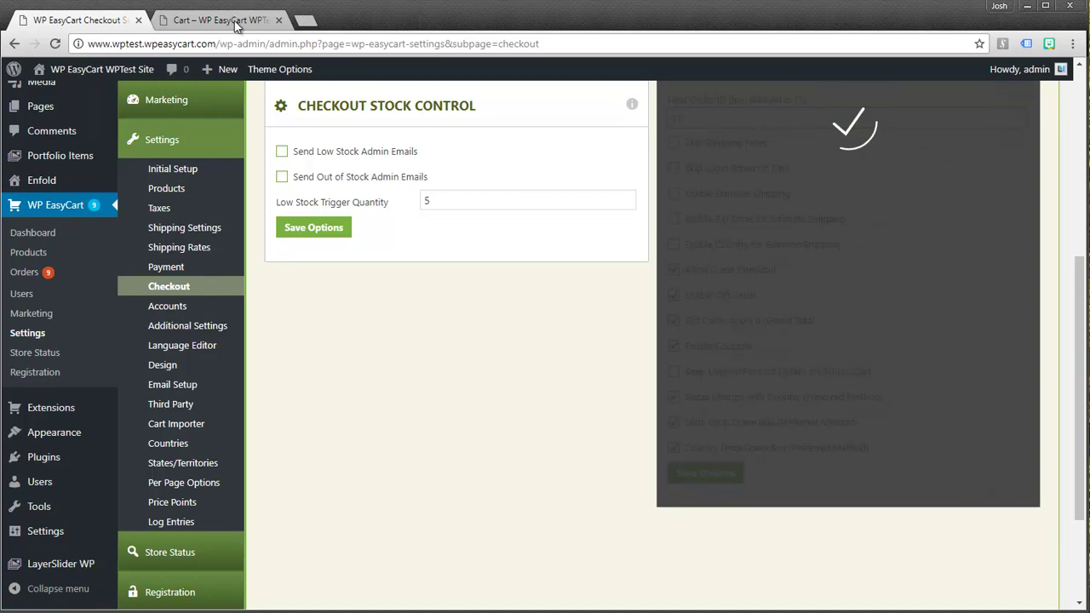
Reload the storefront cart to confirm Estimate Shipping is gone, then return to admin
left_click(216, 22)
left_click(54, 46)
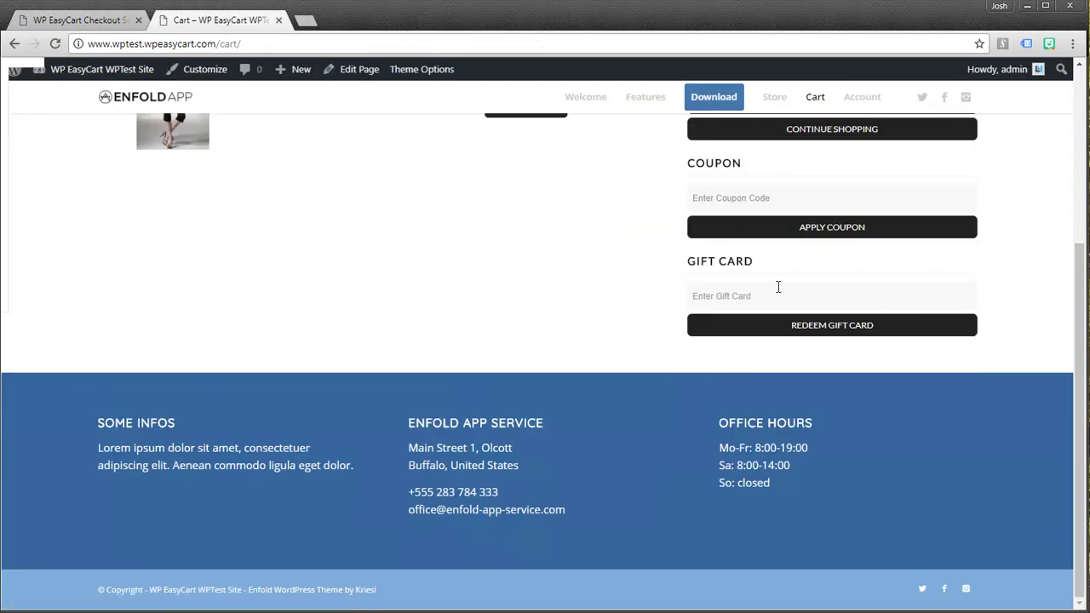
scroll(800, 263, "up", 3)
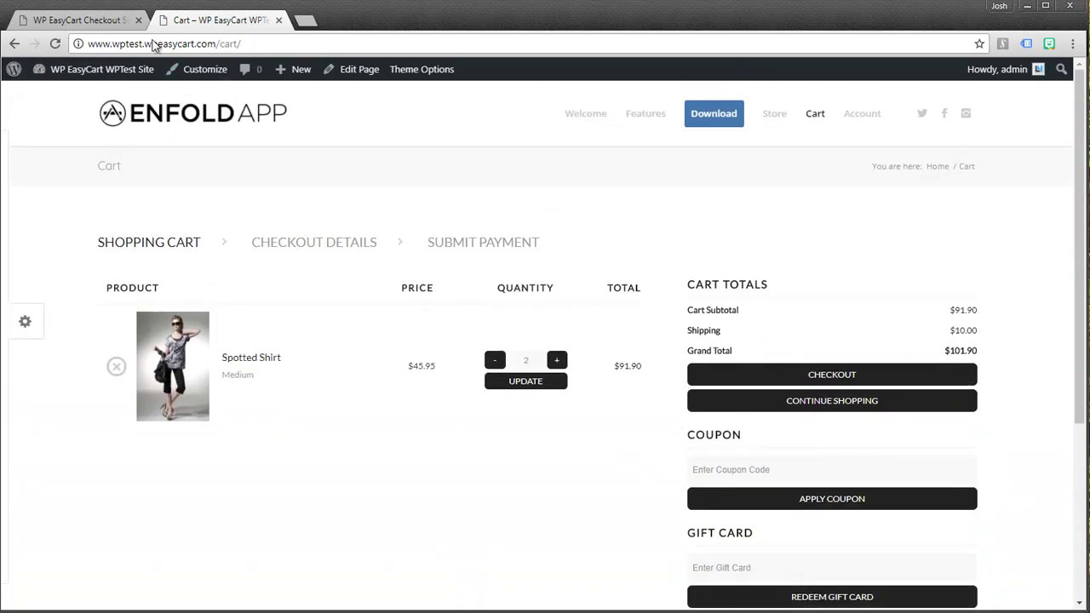
left_click(96, 22)
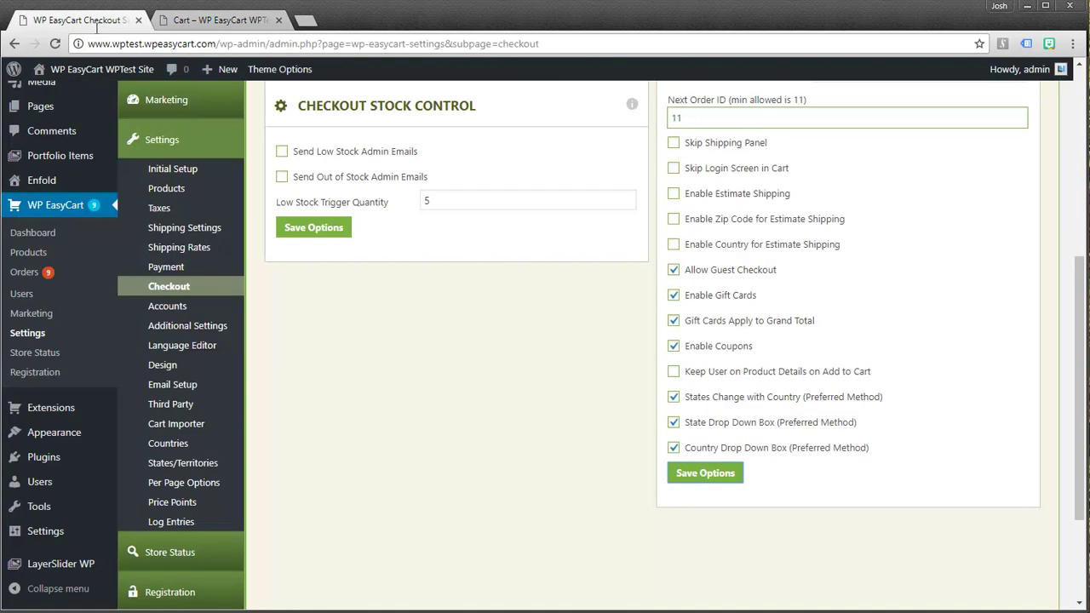
Open the Shipping Rates settings and expand the Shipping Method dropdown
left_click(184, 247)
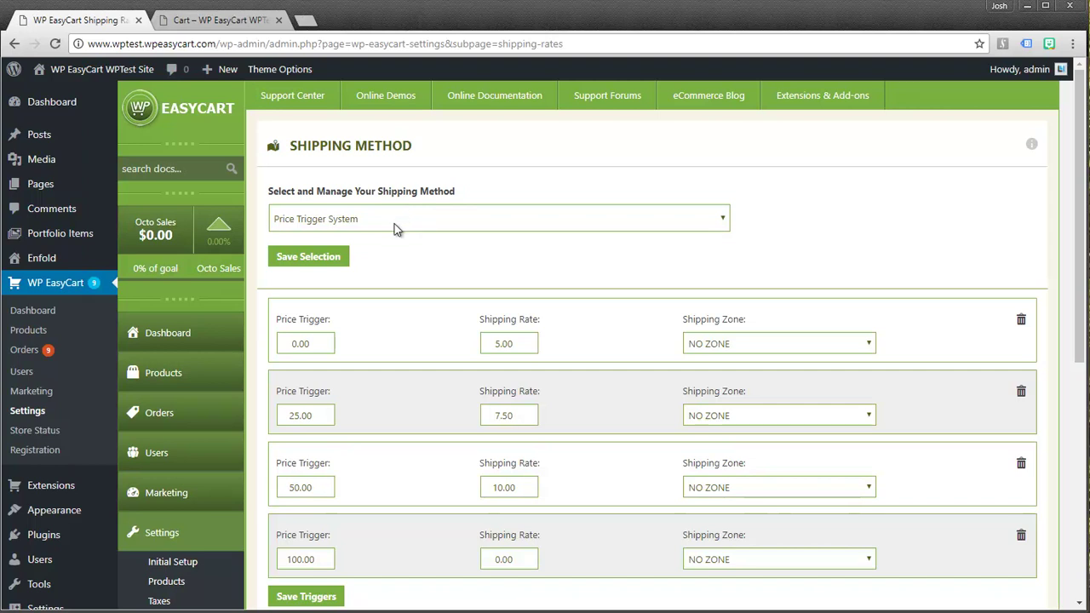
left_click(344, 226)
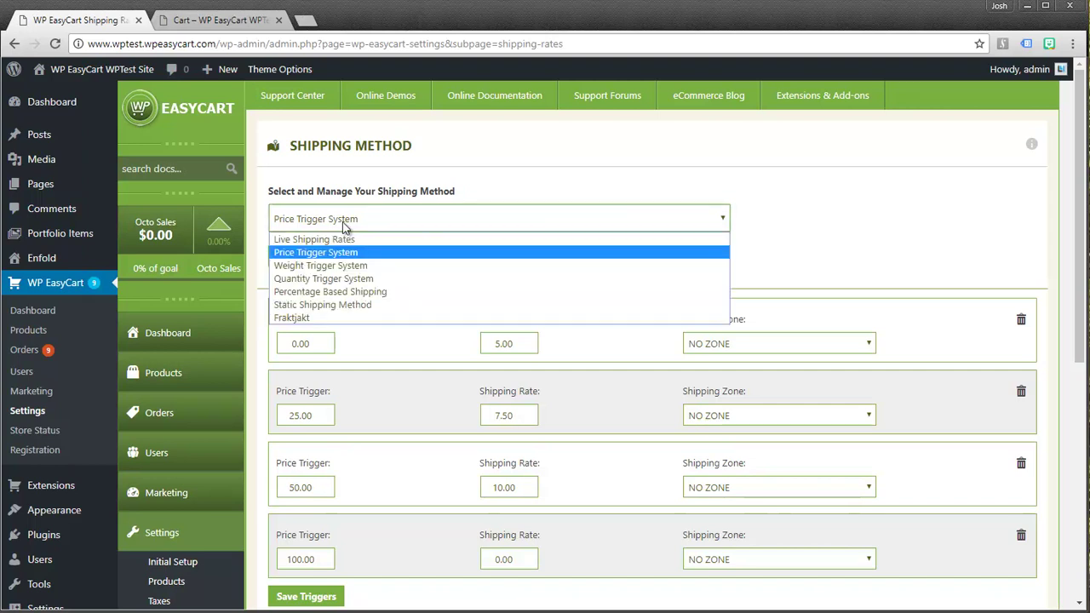